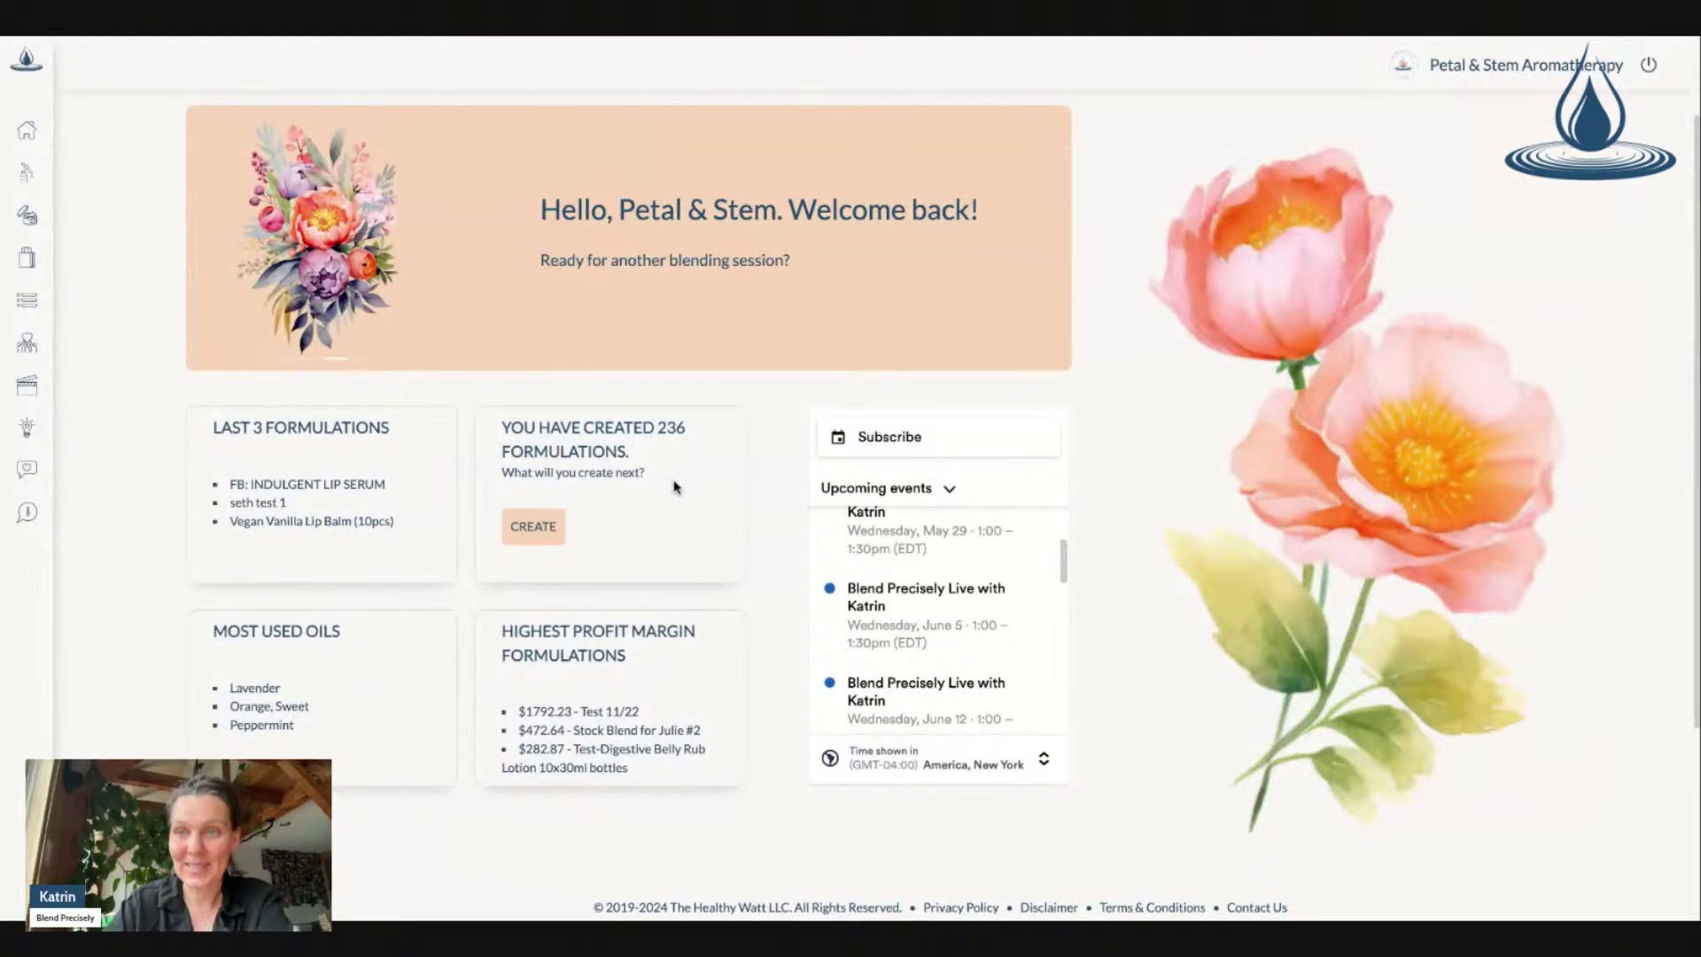
# Step: Open the inventory from the home dashboard
pyautogui.scroll(-1, 676, 486)
pyautogui.scroll(2, 676, 486)
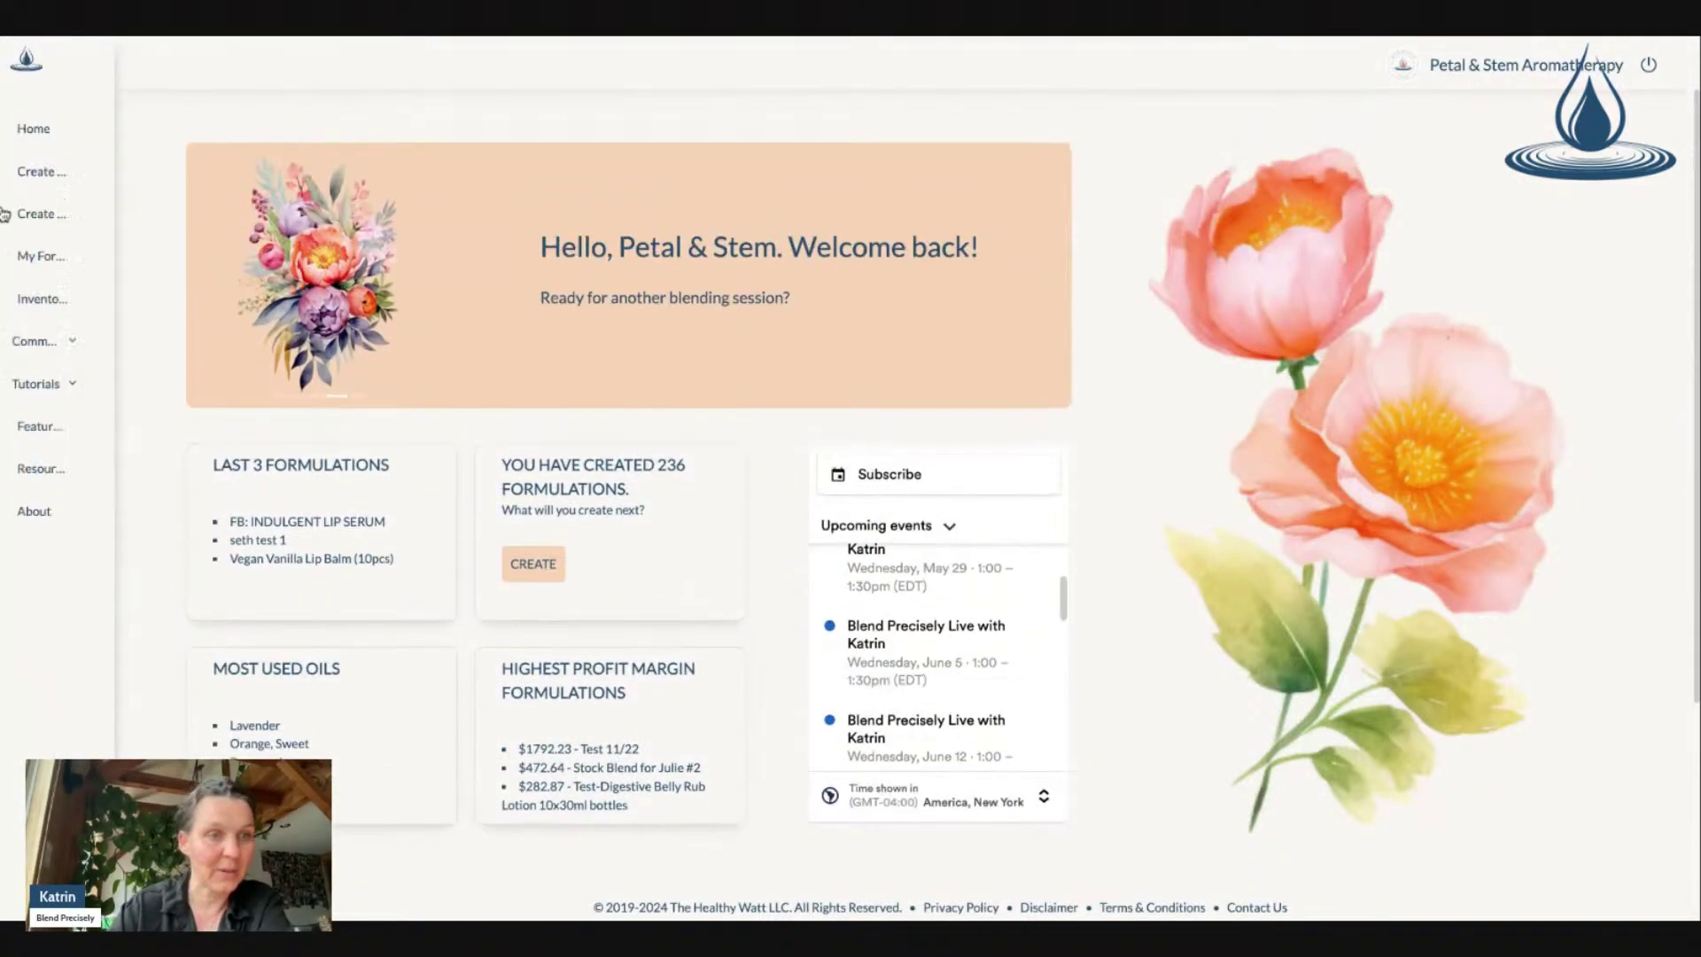
pyautogui.moveTo(146, 330)
pyautogui.click(78, 299)
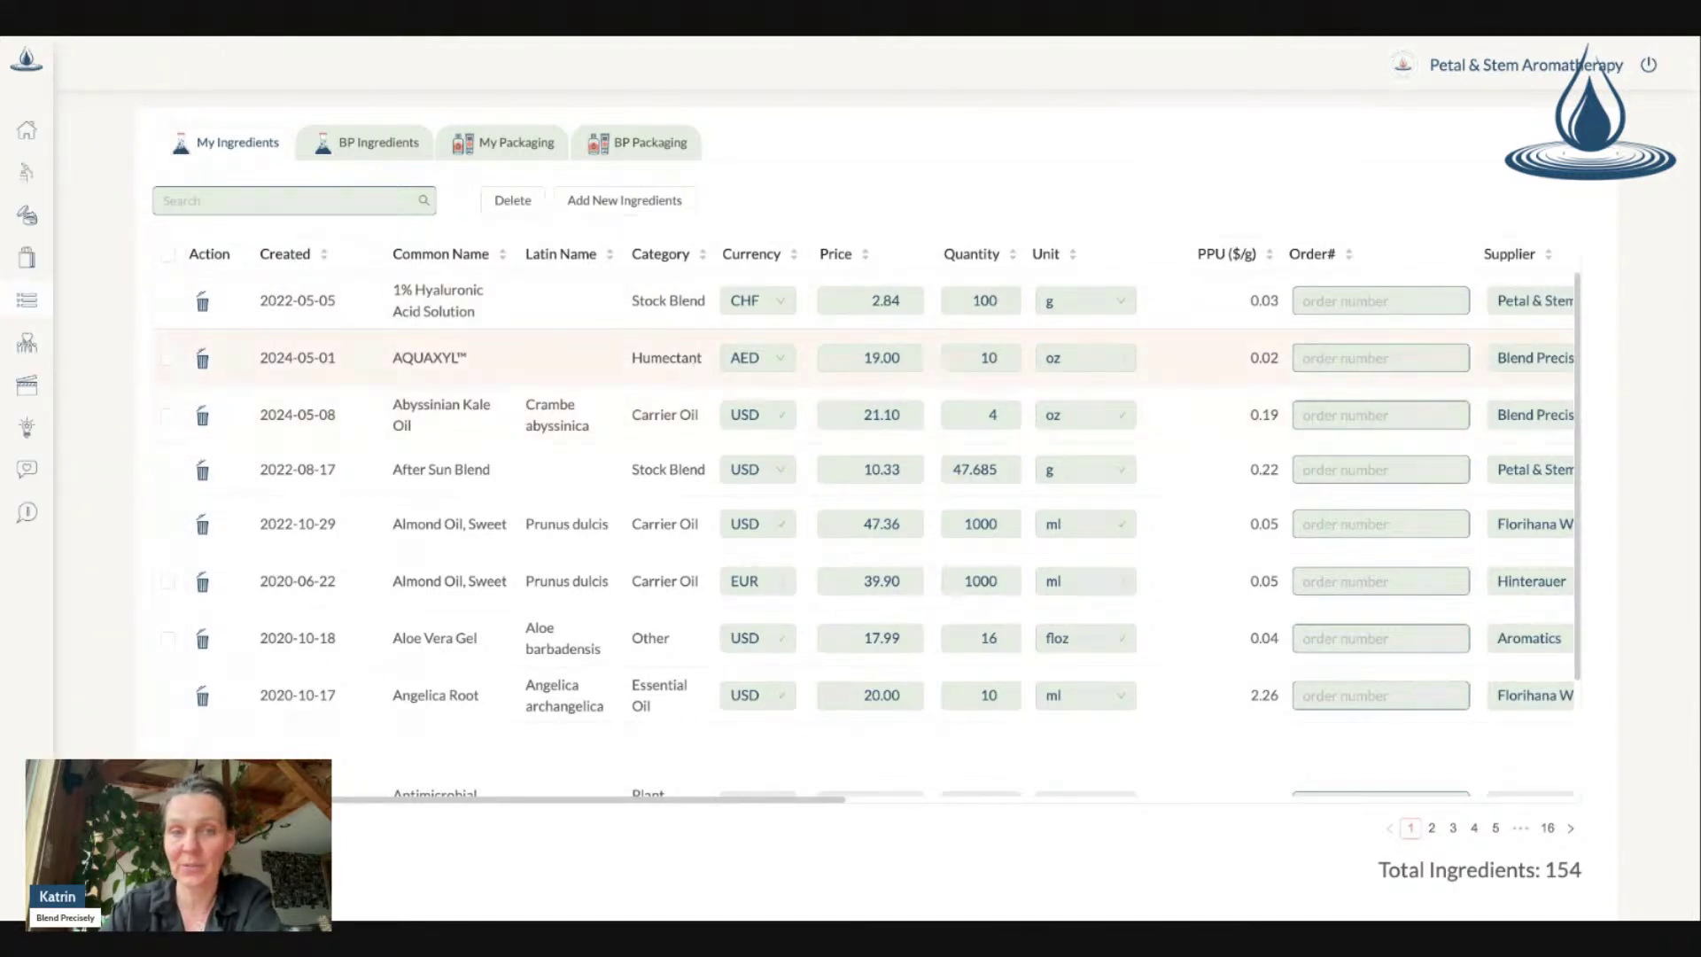
# Step: Examine the columns and entries of the personal ingredient list, then show its page 2
pyautogui.hscroll(3, 874, 523)
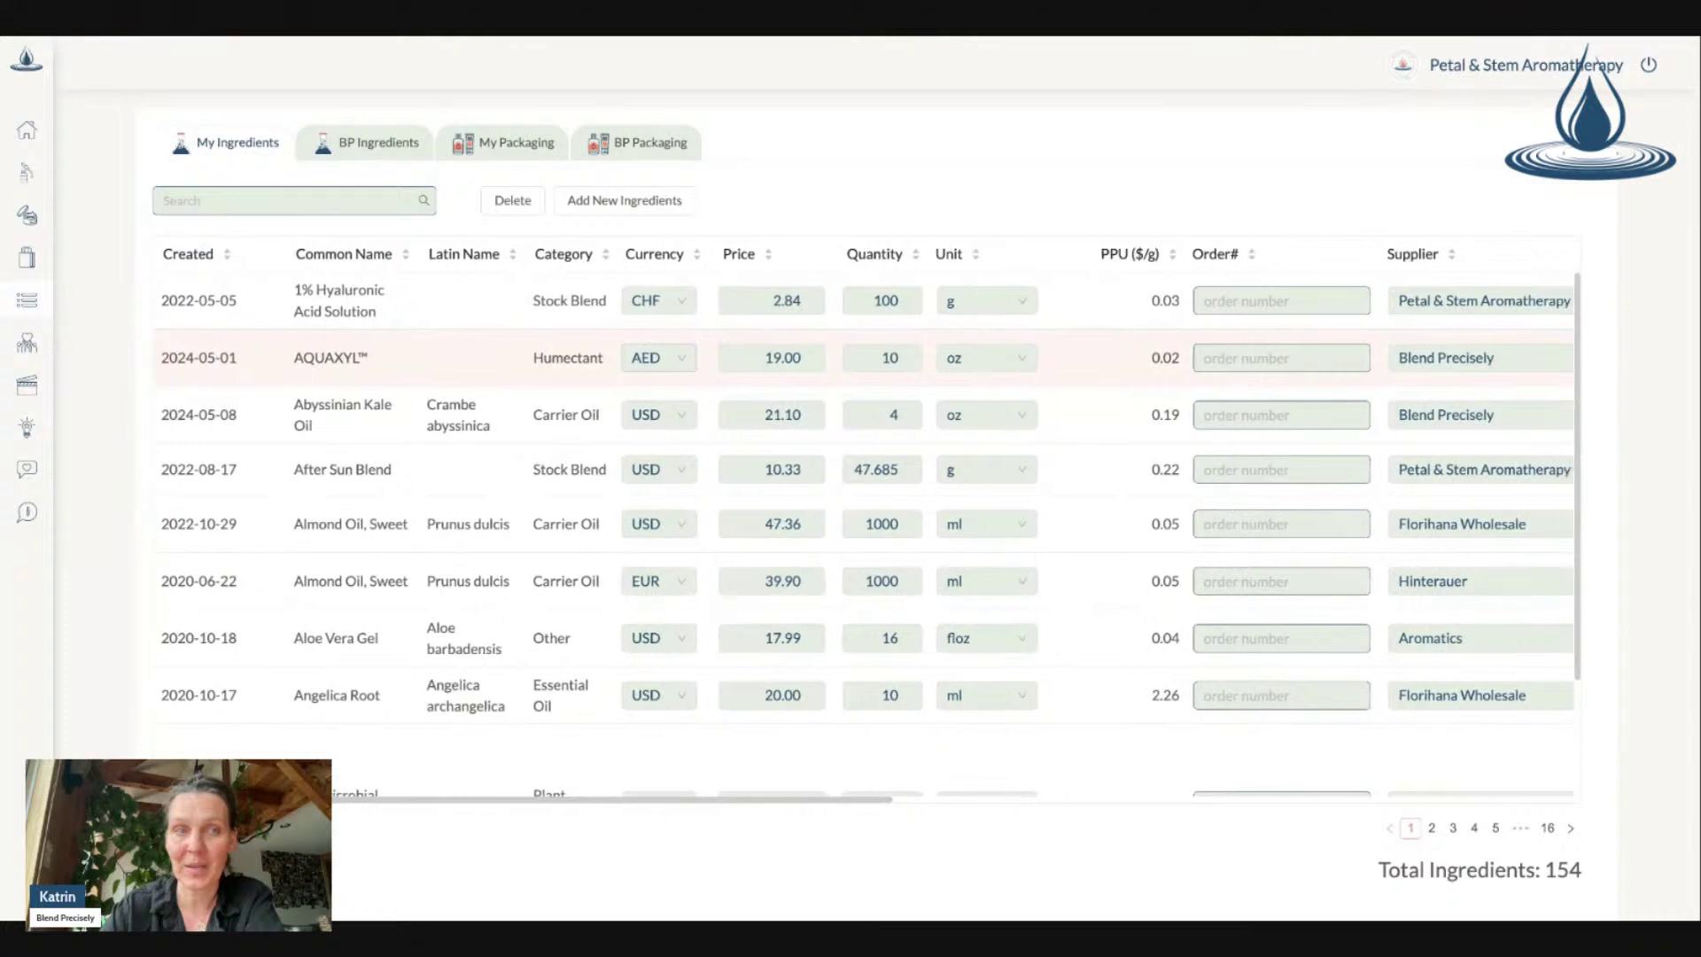
pyautogui.hscroll(3, 875, 523)
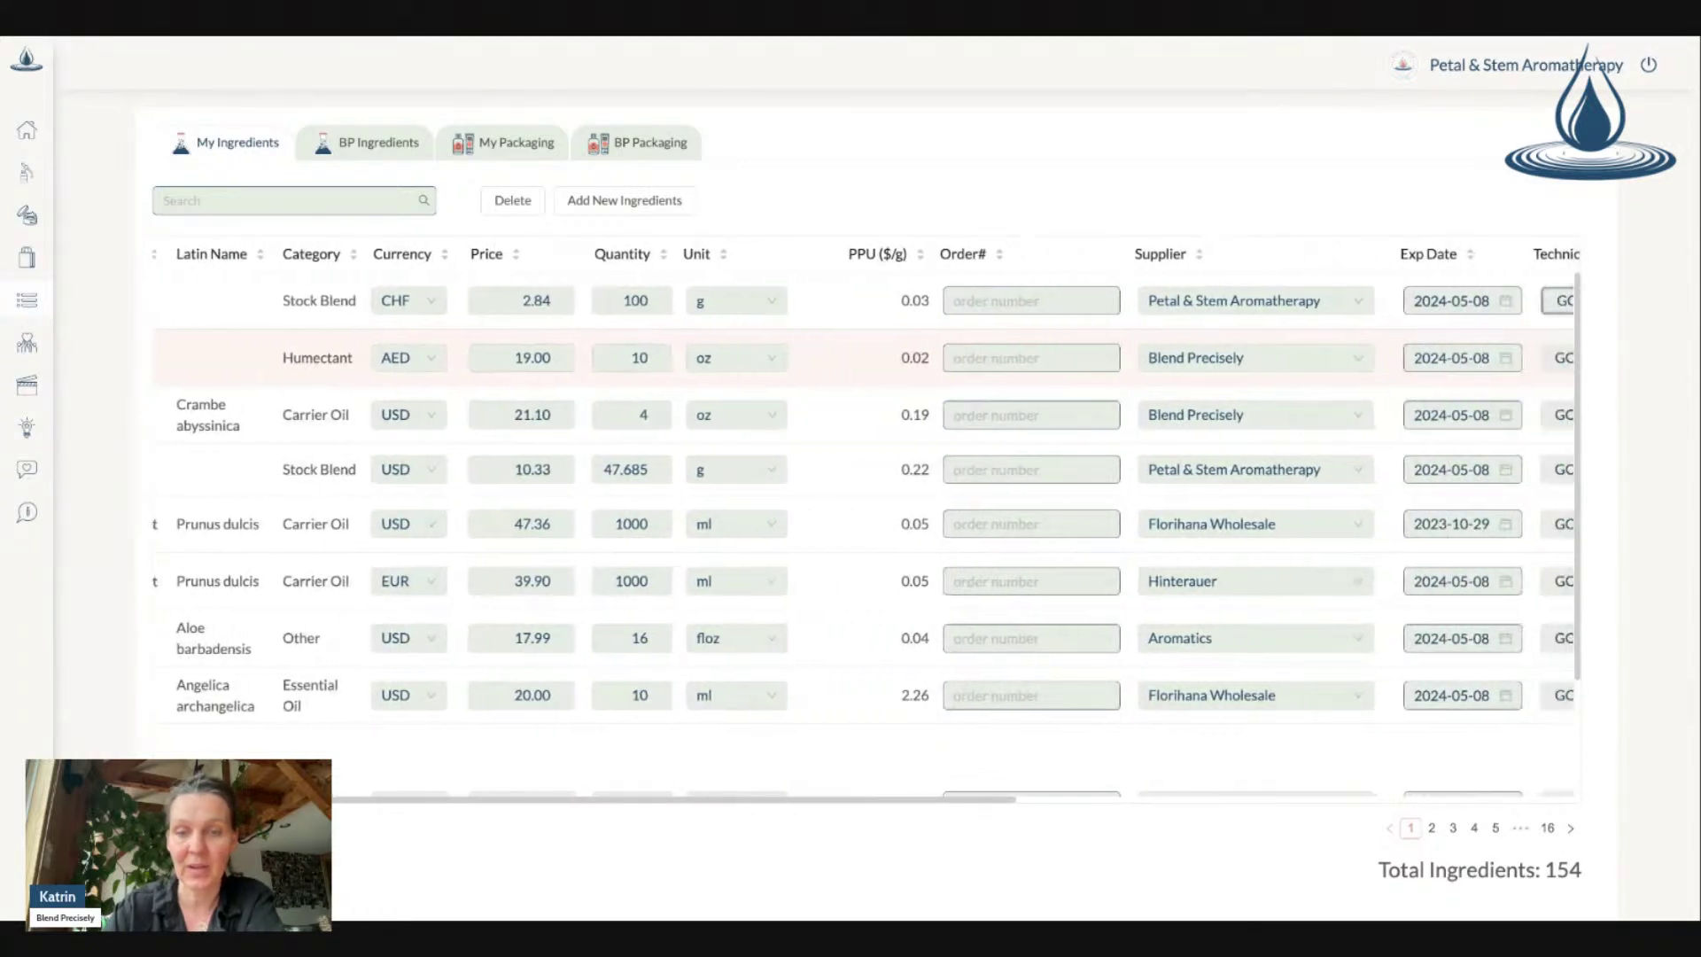
pyautogui.scroll(-2, 842, 429)
pyautogui.scroll(2, 842, 434)
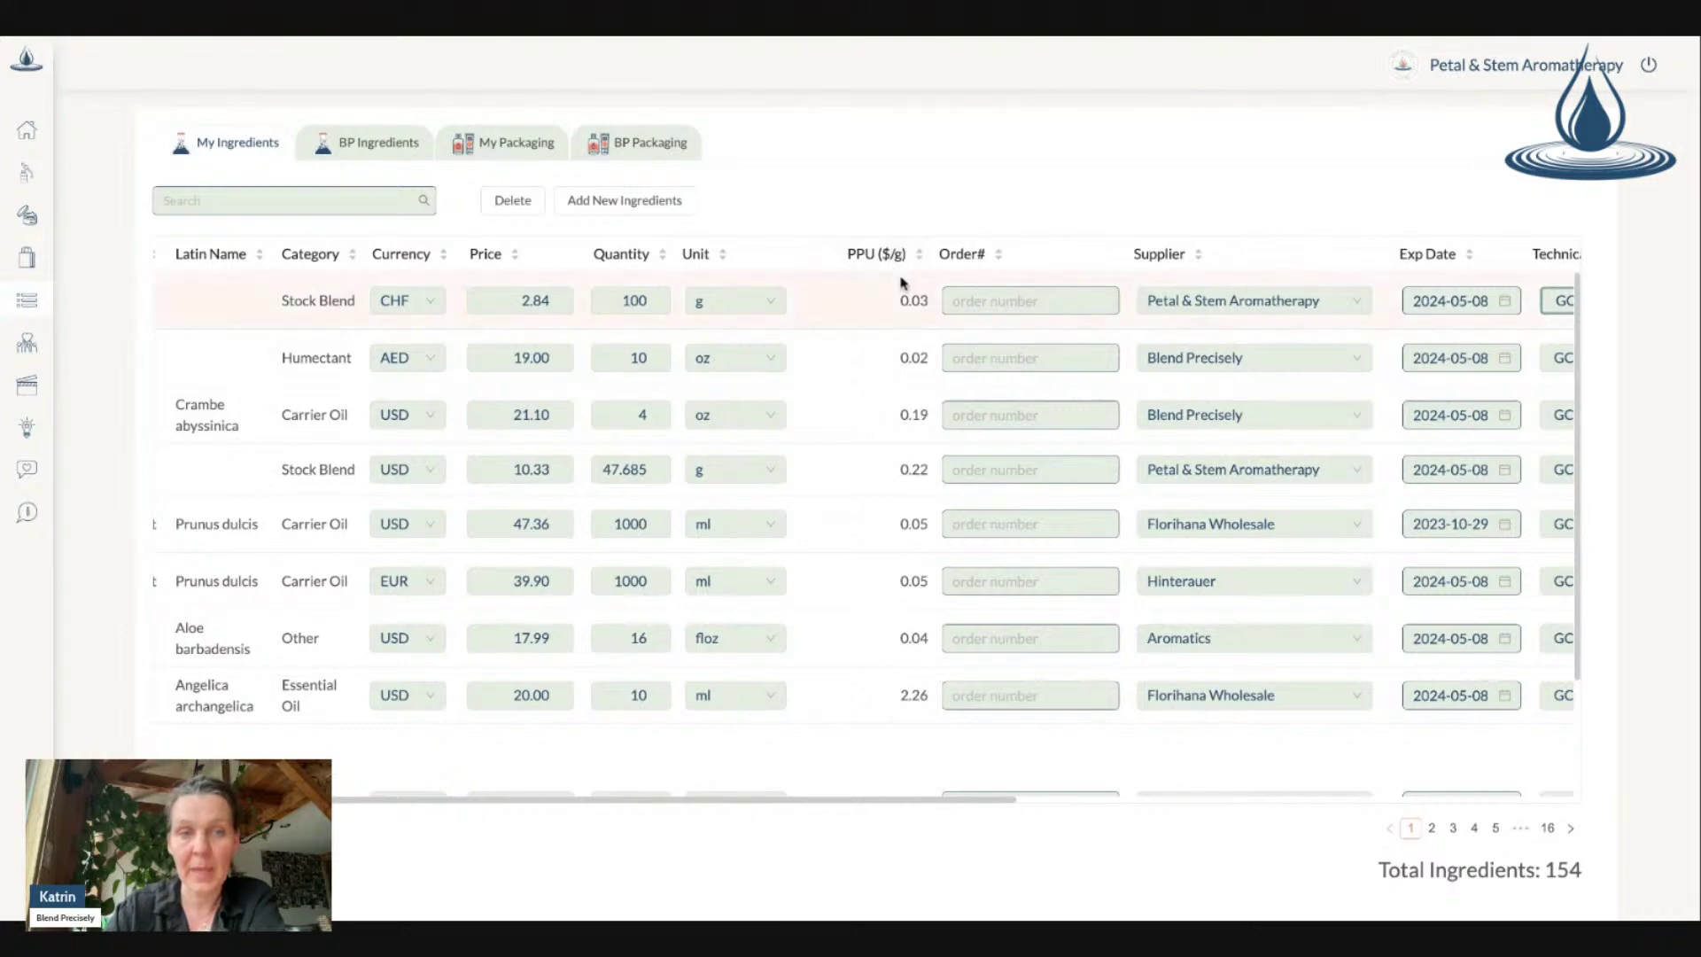
pyautogui.hscroll(-5, 600, 447)
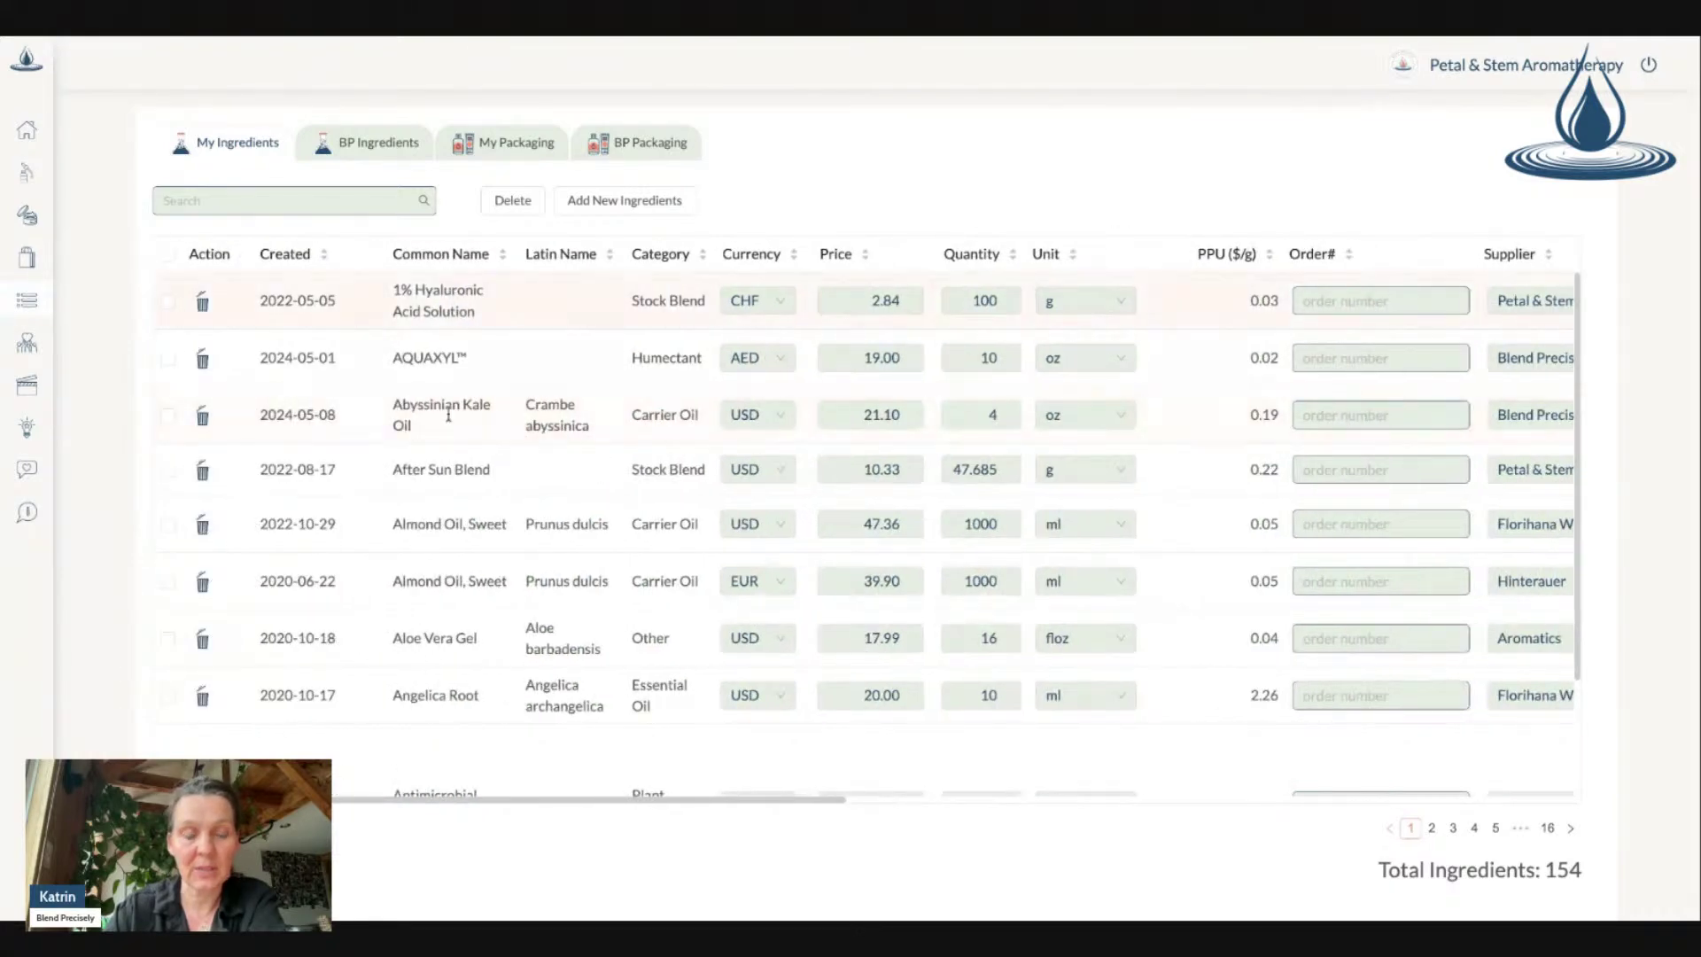
pyautogui.scroll(-1, 448, 496)
pyautogui.scroll(-2, 448, 502)
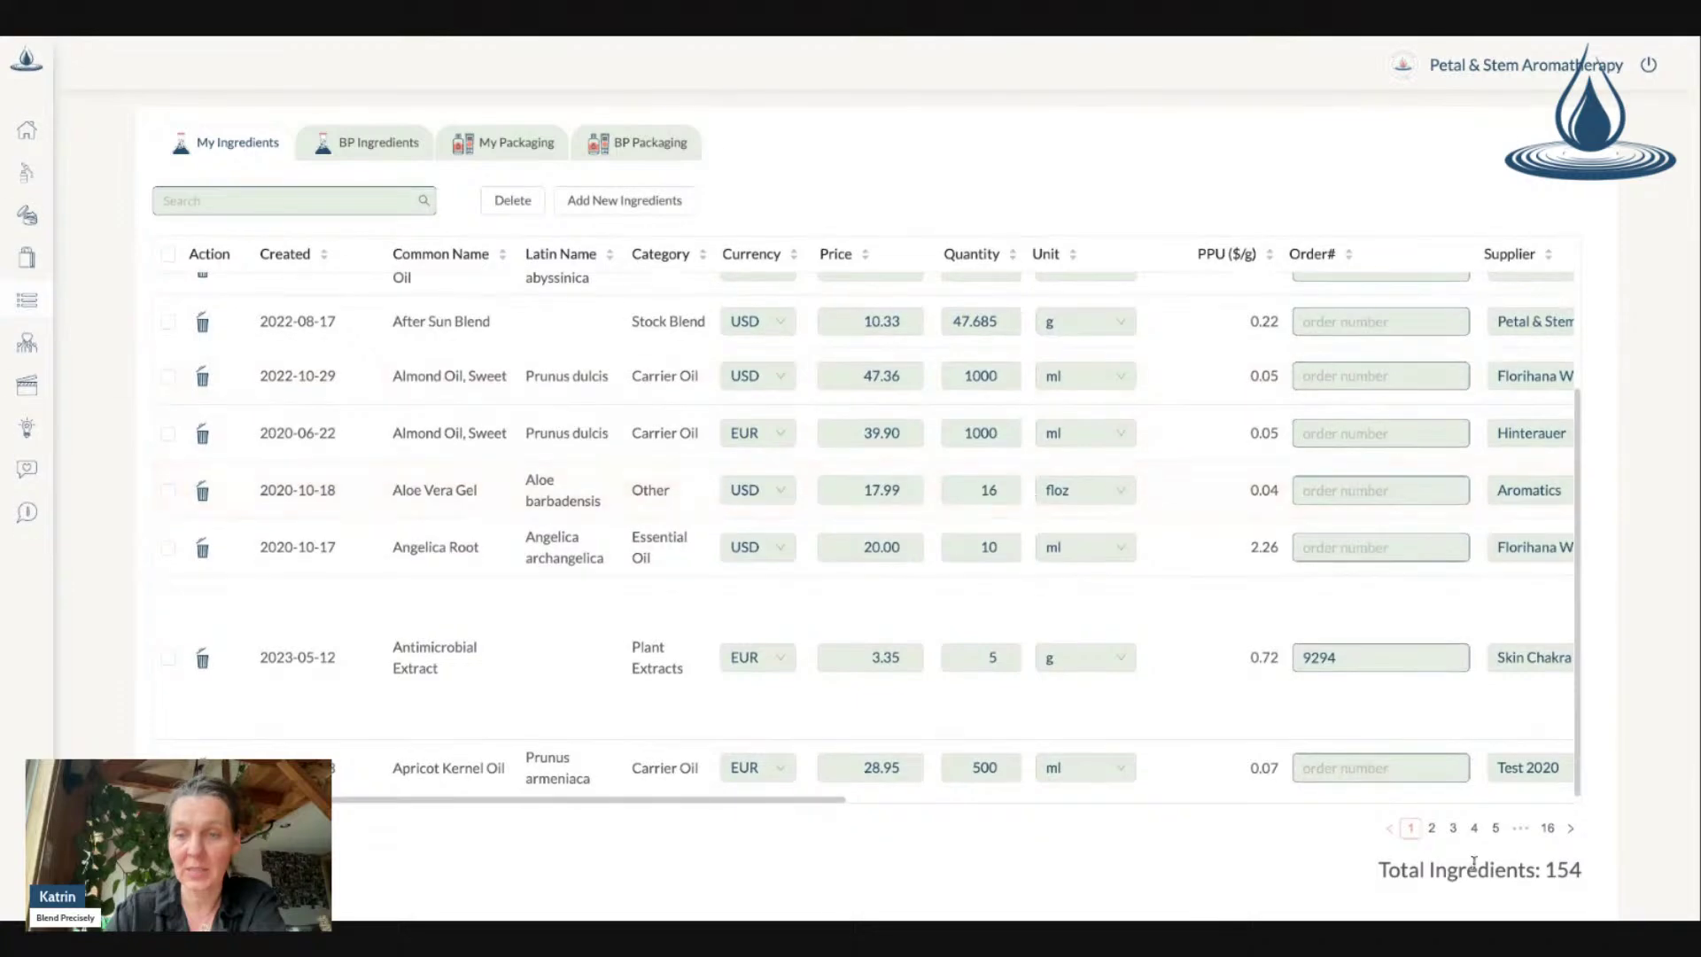
pyautogui.click(1432, 828)
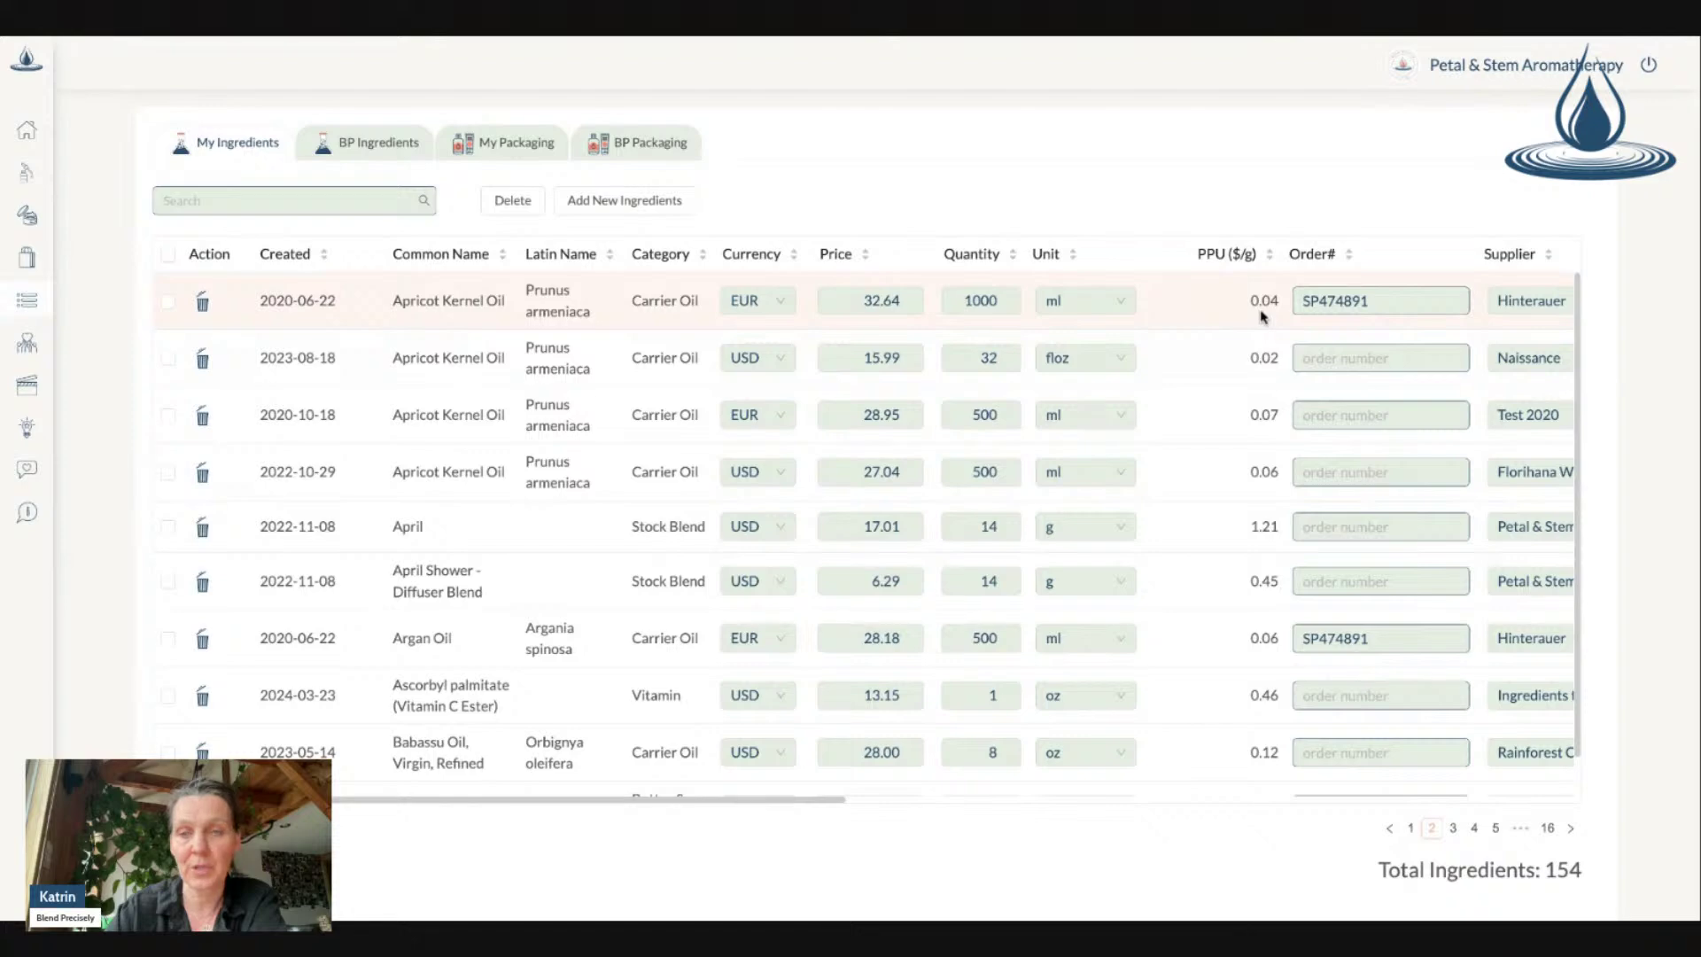
# Step: Search the personal ingredients for "frankincense" and check the price per unit and supplier of the entries
pyautogui.click(197, 199)
pyautogui.write('frankincense')
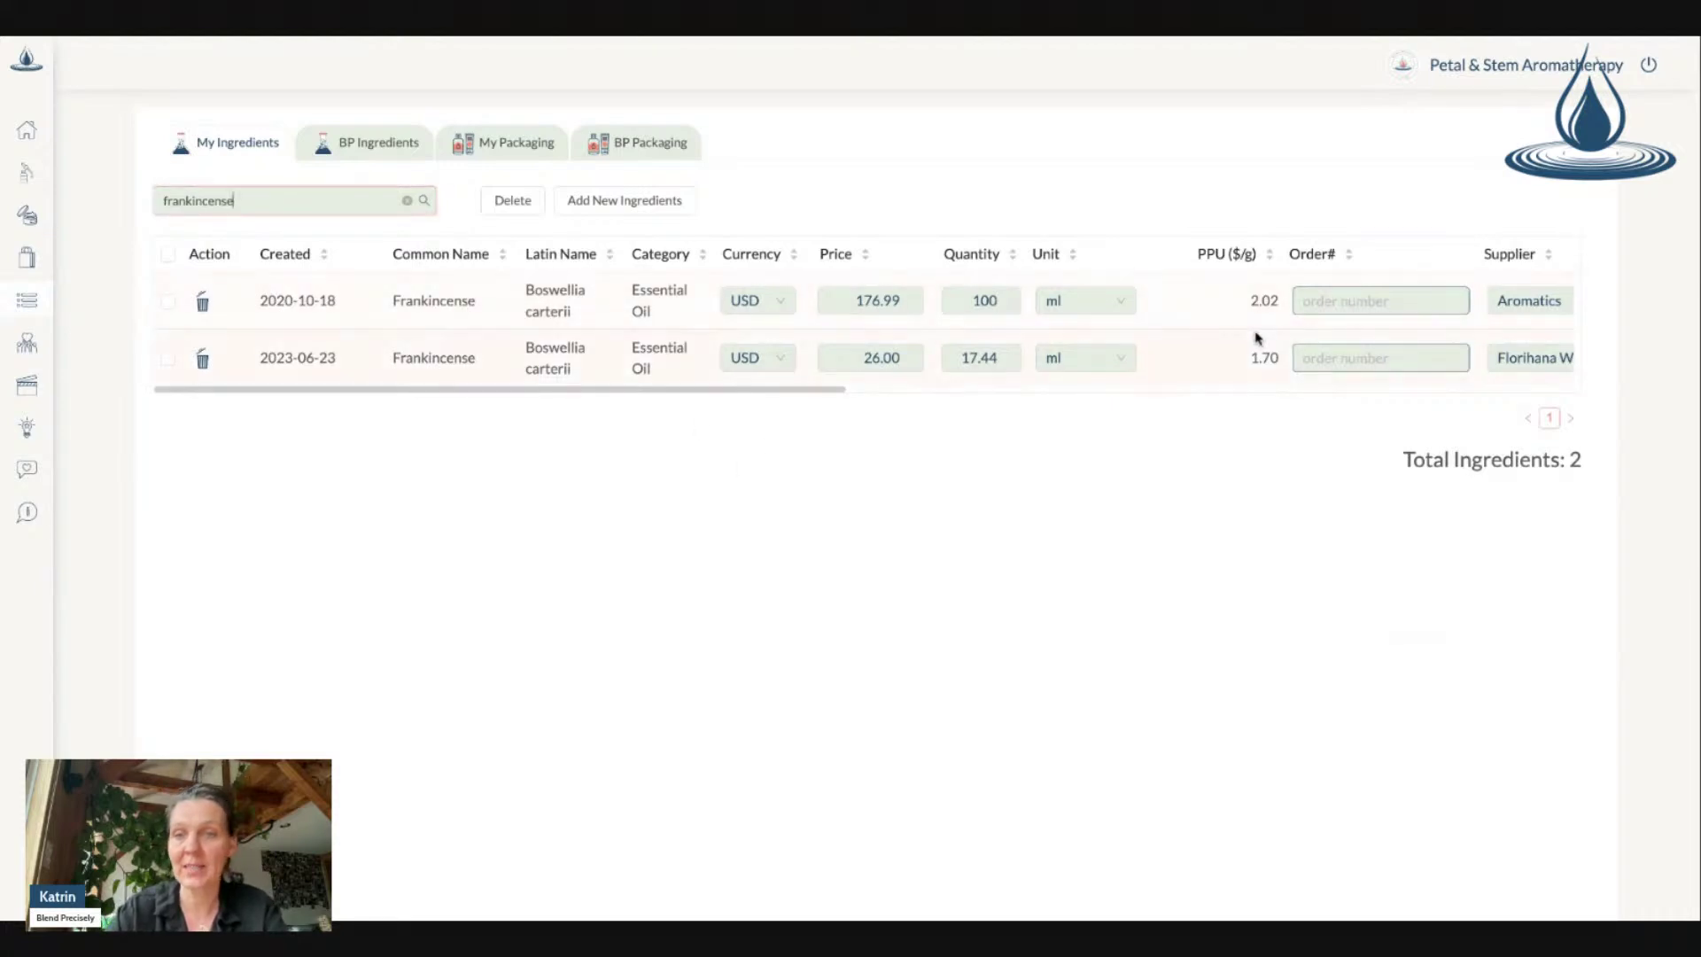
pyautogui.hscroll(2, 1258, 338)
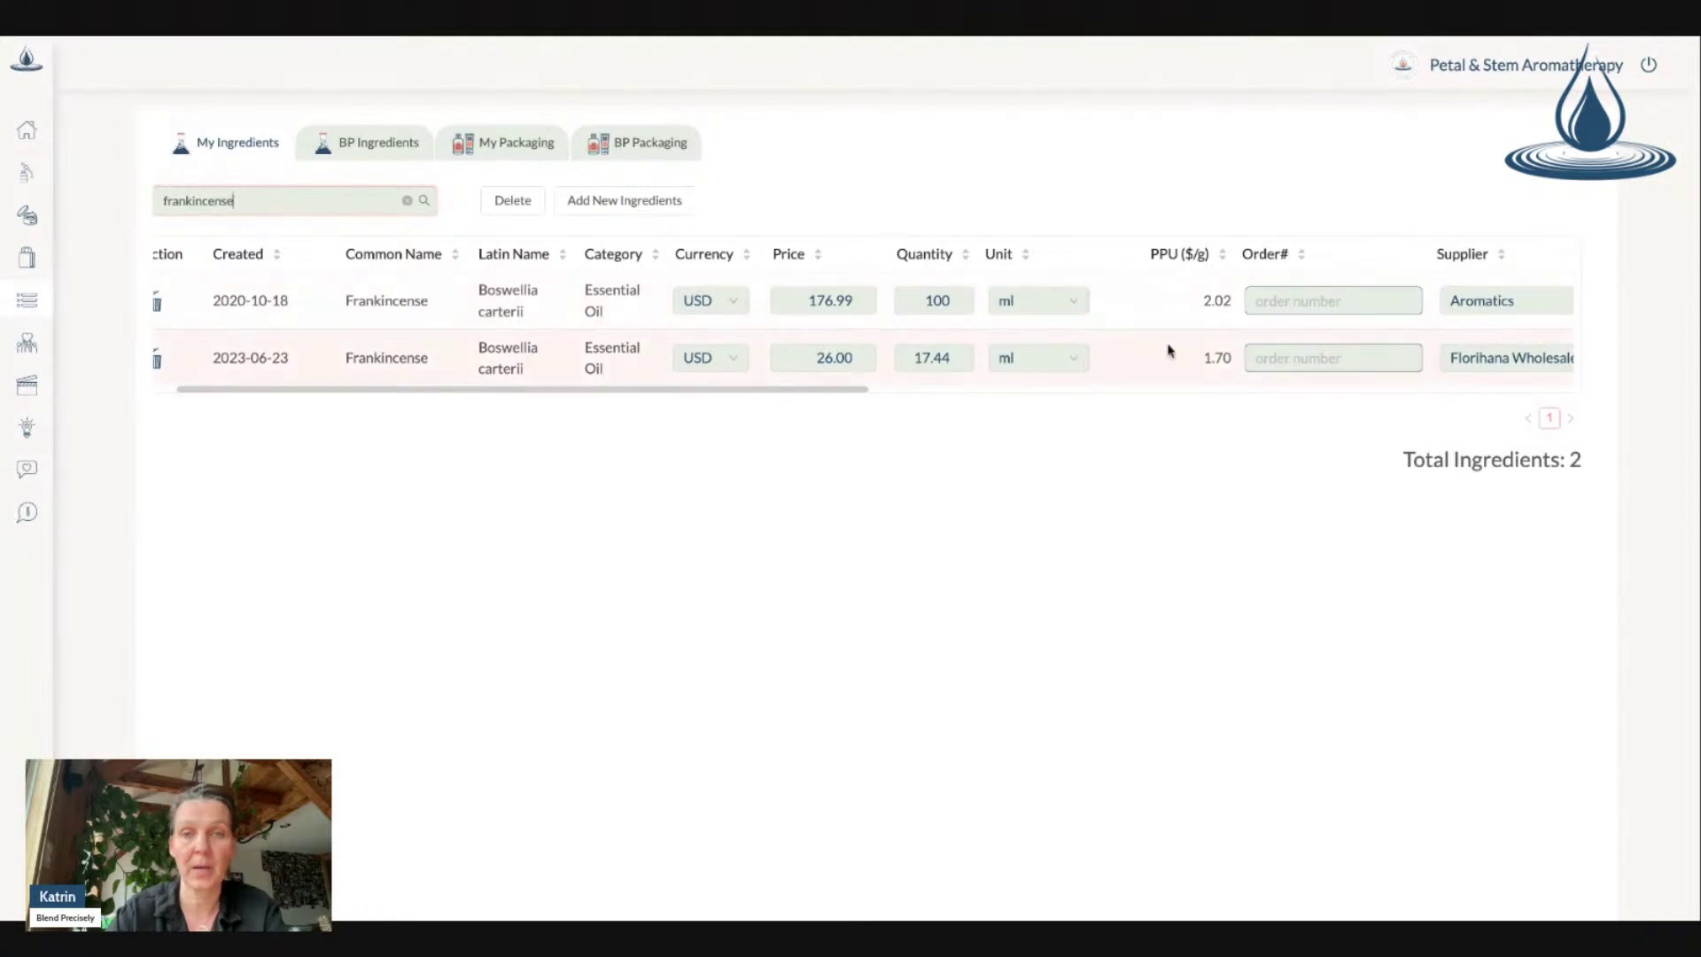
# Step: Search the personal ingredients for "lavender" and compare the entries' price per unit, supplier and expiration date
pyautogui.moveTo(236, 200); pyautogui.dragTo(152, 194)
pyautogui.write('l')
pyautogui.press('BackSpace')
pyautogui.write('lavender')
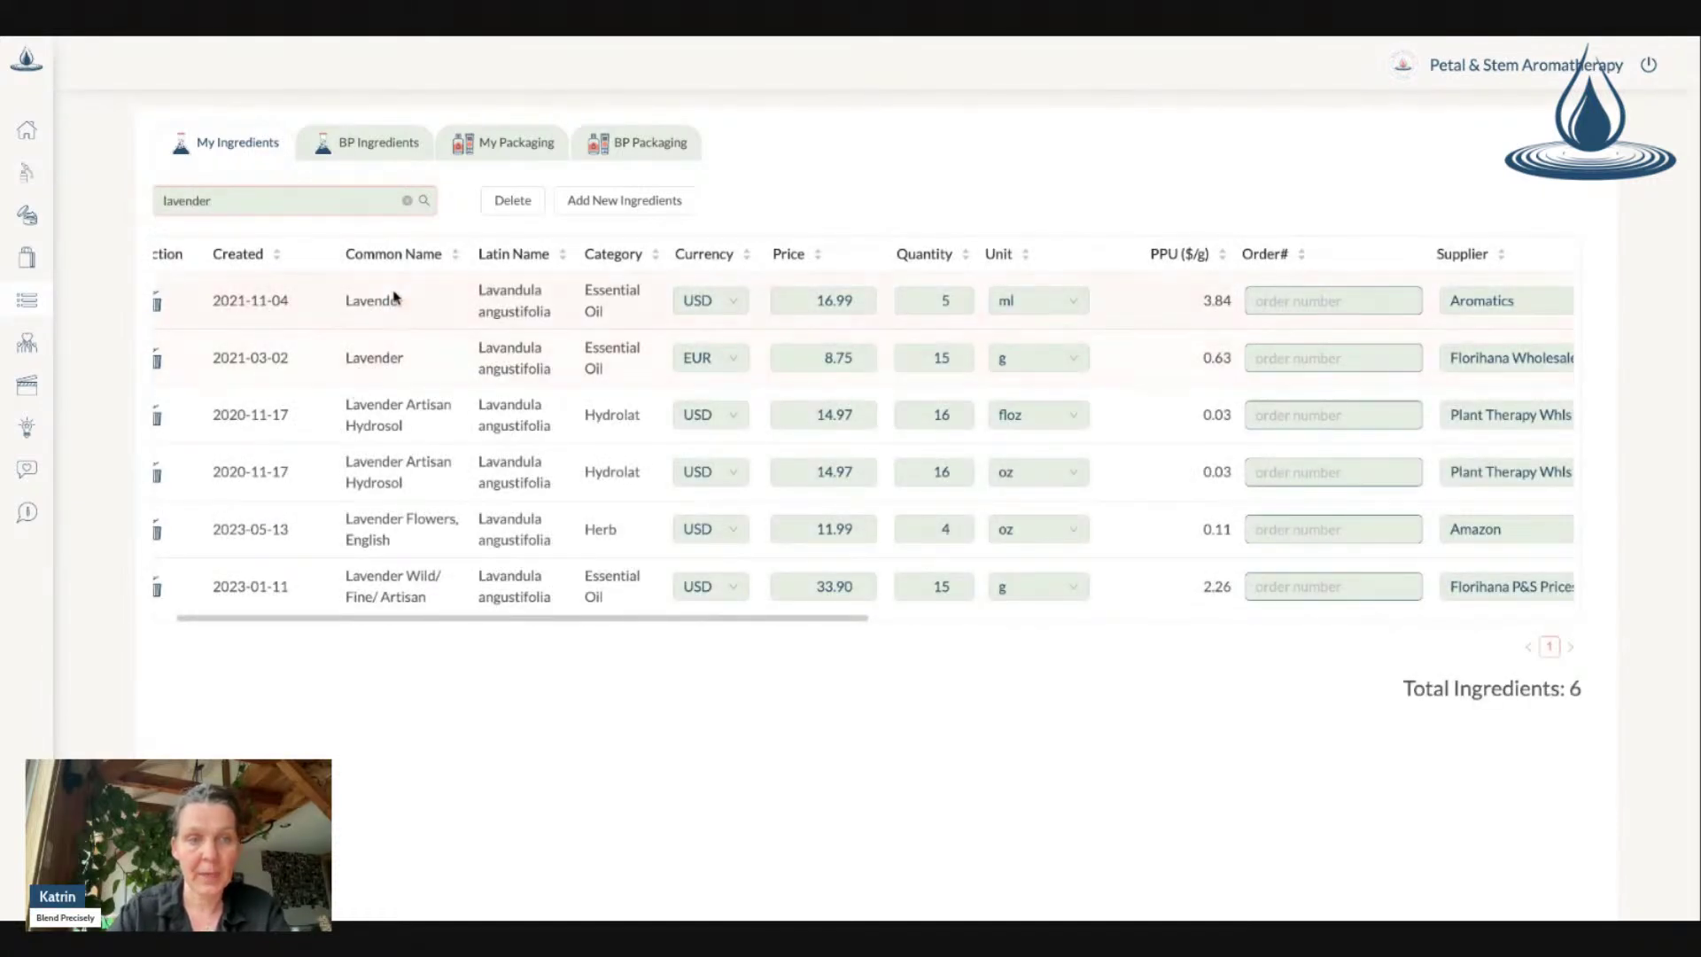
pyautogui.hscroll(2, 1270, 379)
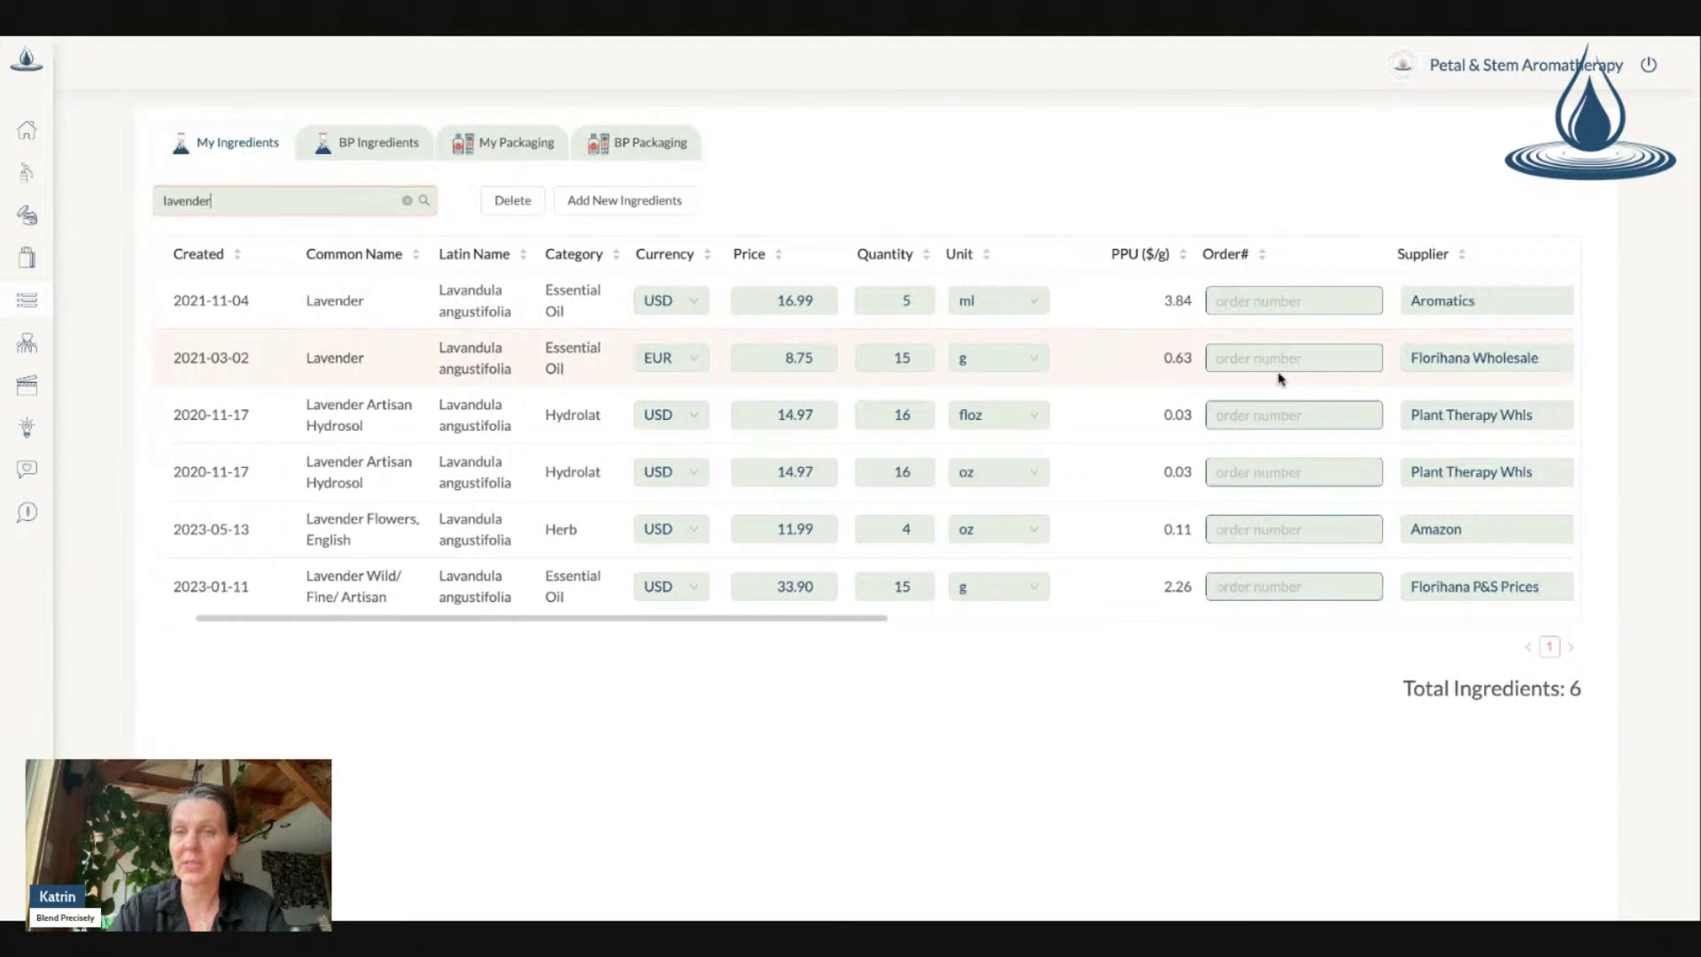
pyautogui.hscroll(-3, 1280, 379)
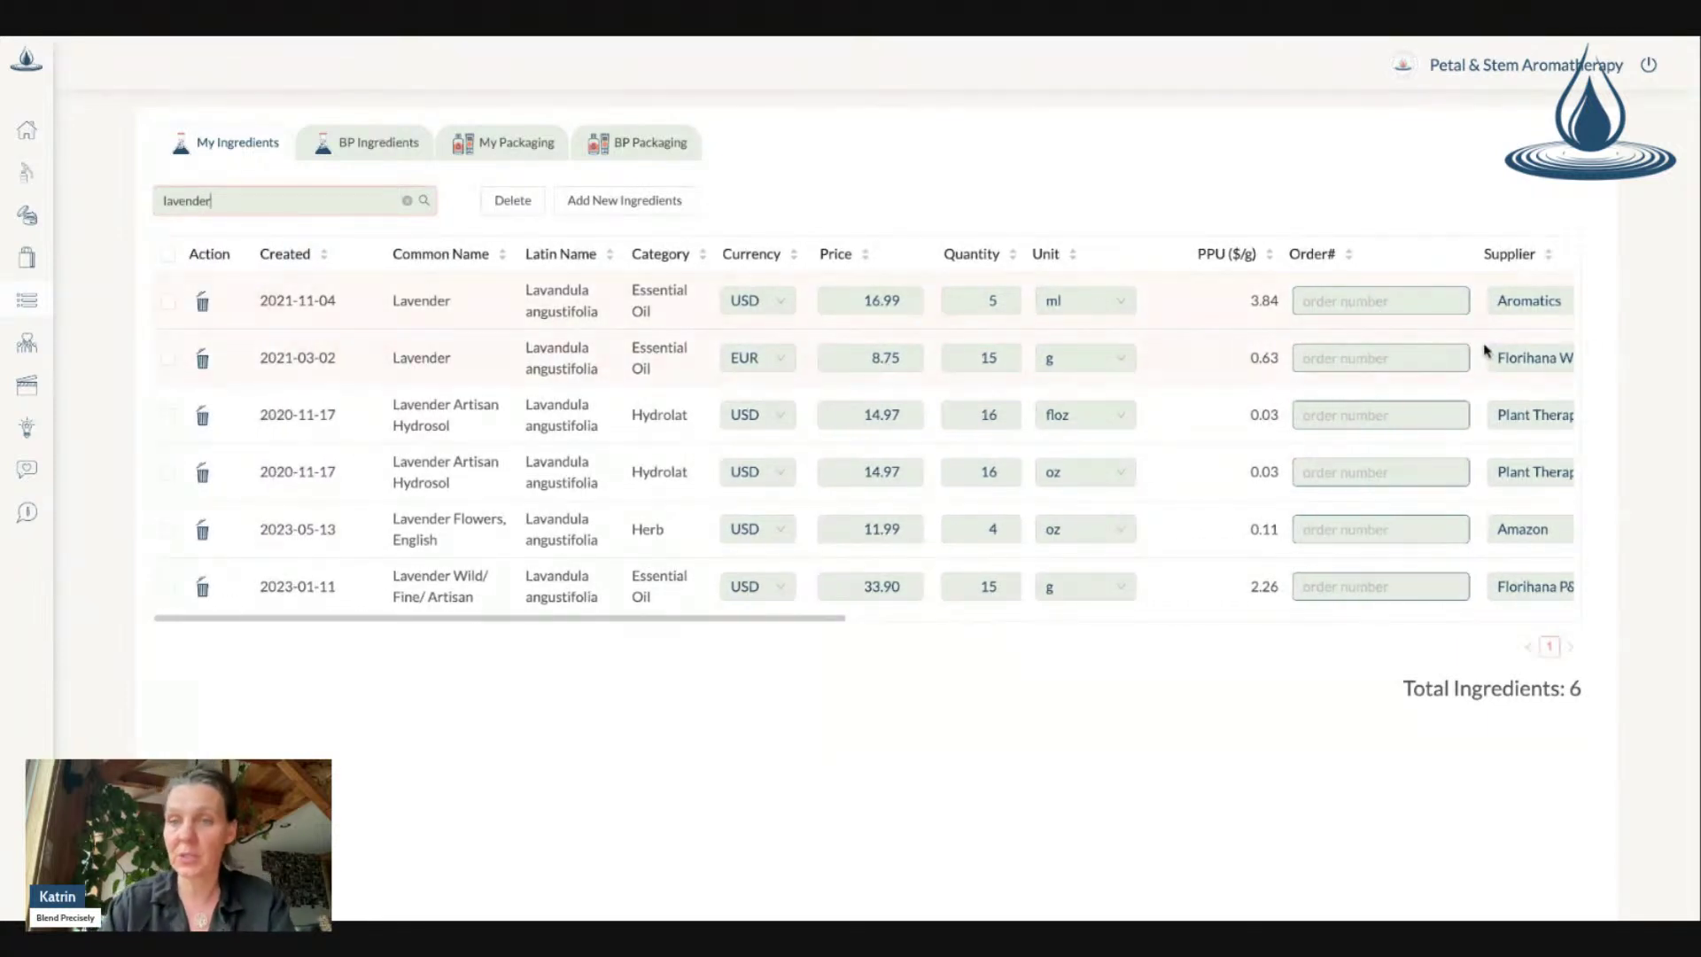
pyautogui.hscroll(3, 1484, 349)
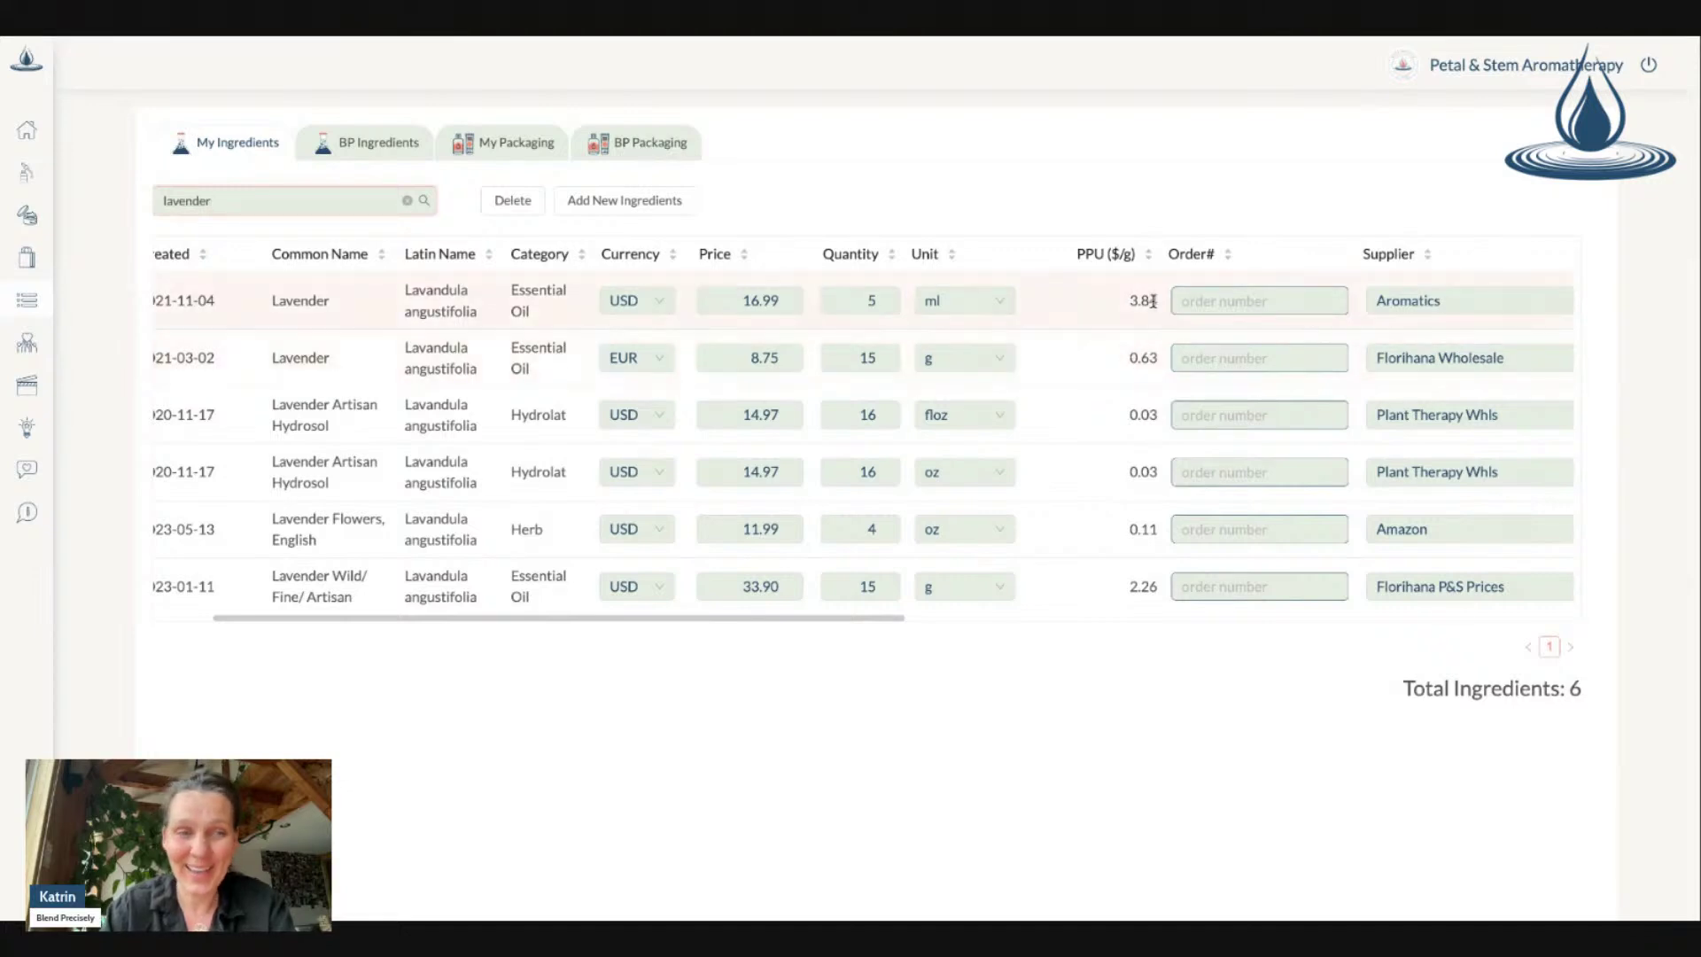
pyautogui.hscroll(3, 1152, 337)
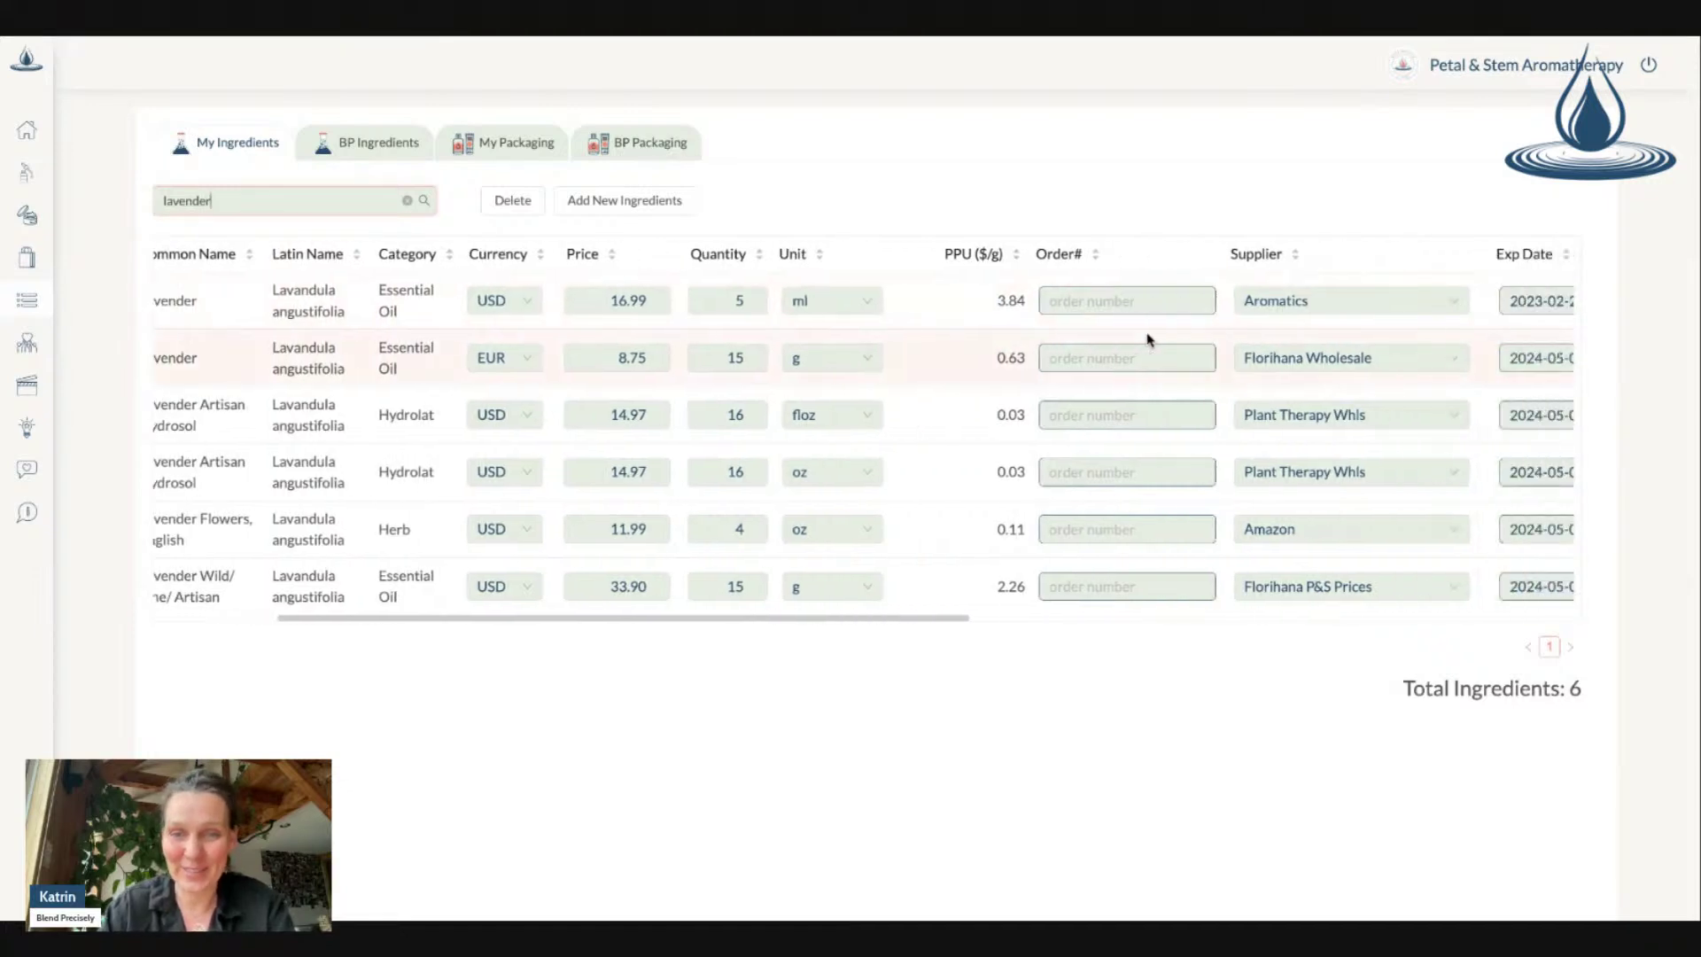
pyautogui.hscroll(2, 1149, 339)
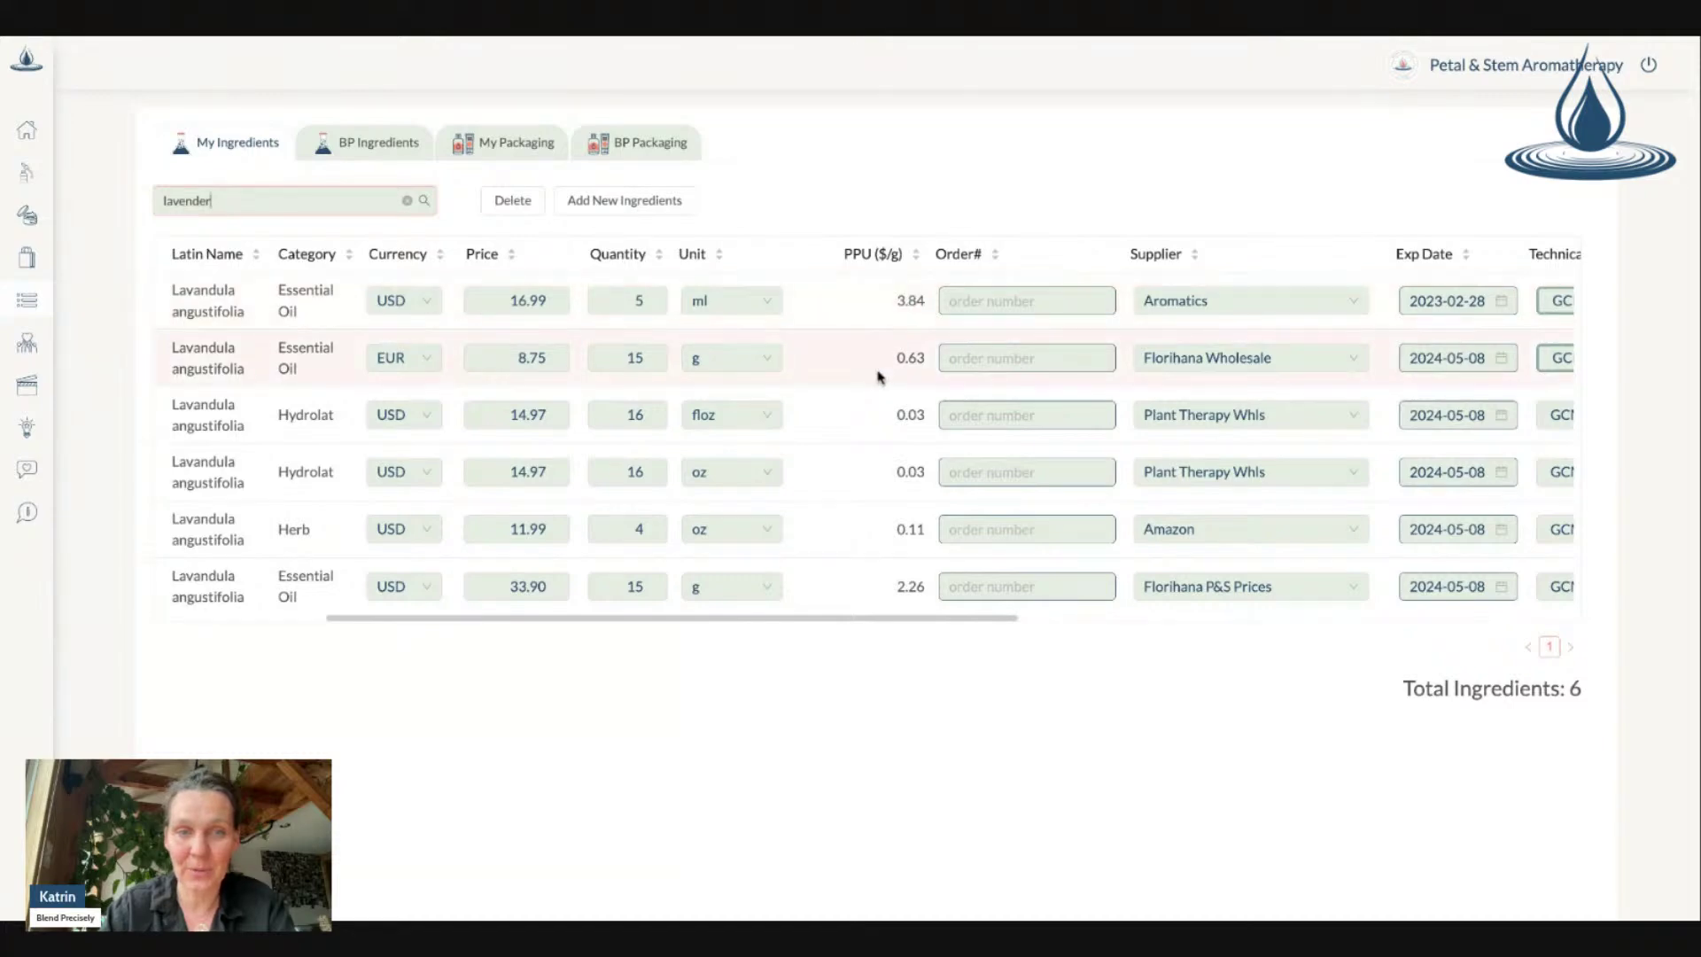
pyautogui.hscroll(-5, 882, 372)
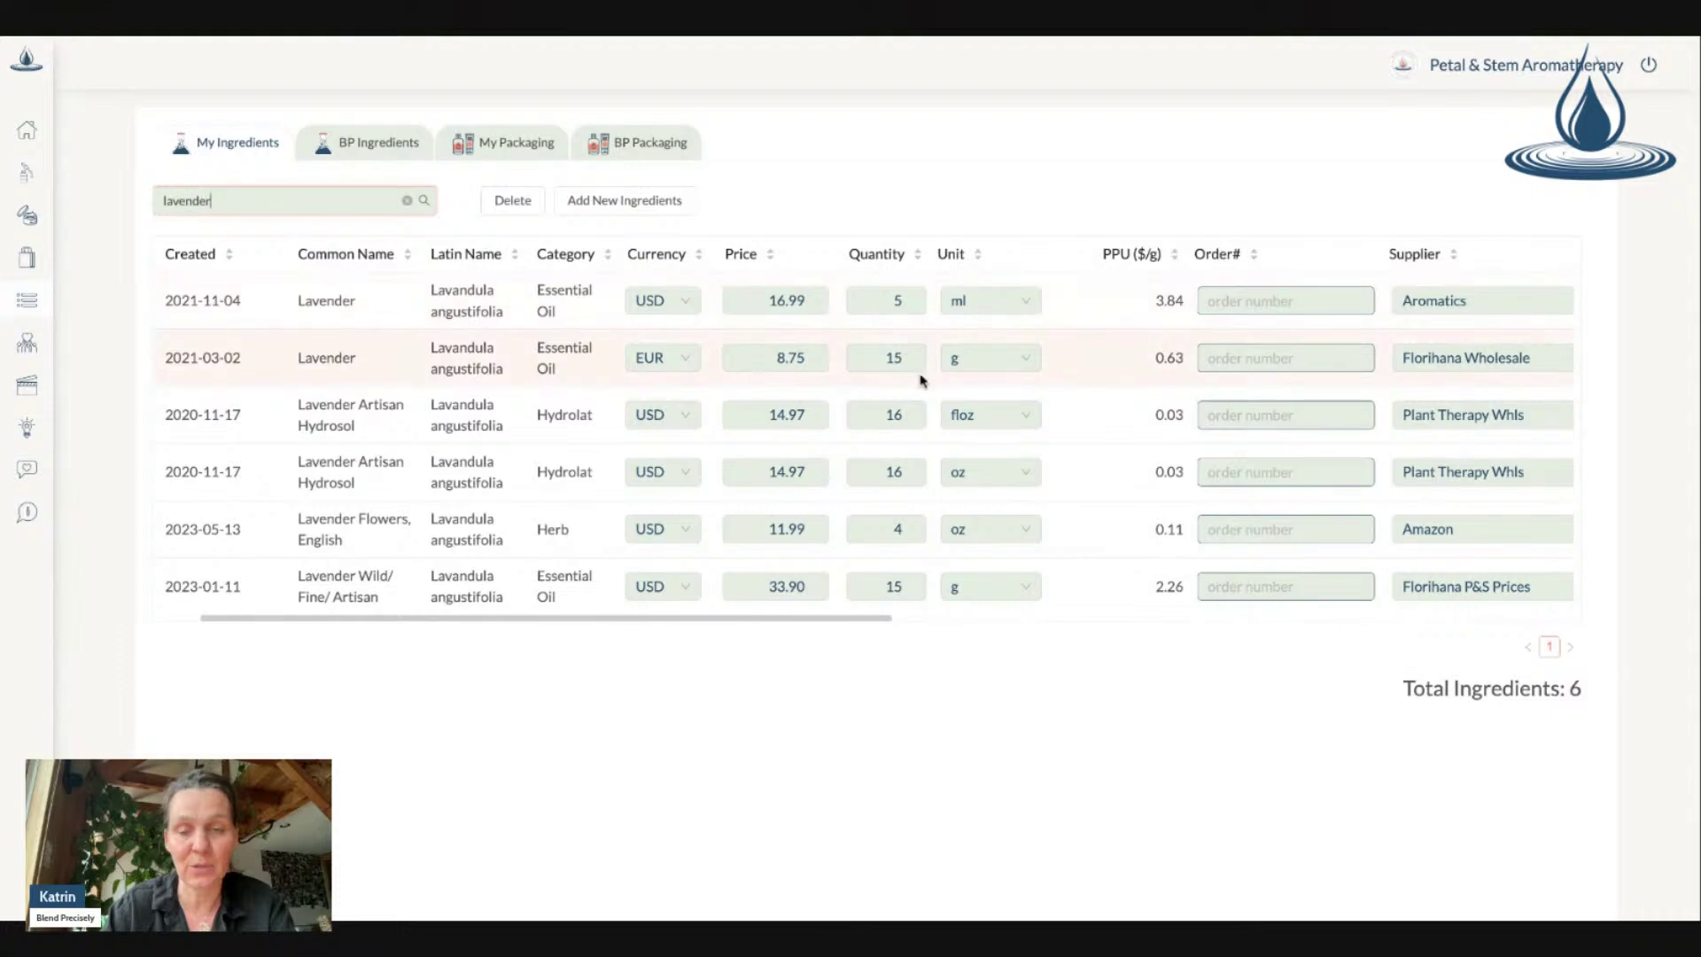
pyautogui.hscroll(-2, 918, 379)
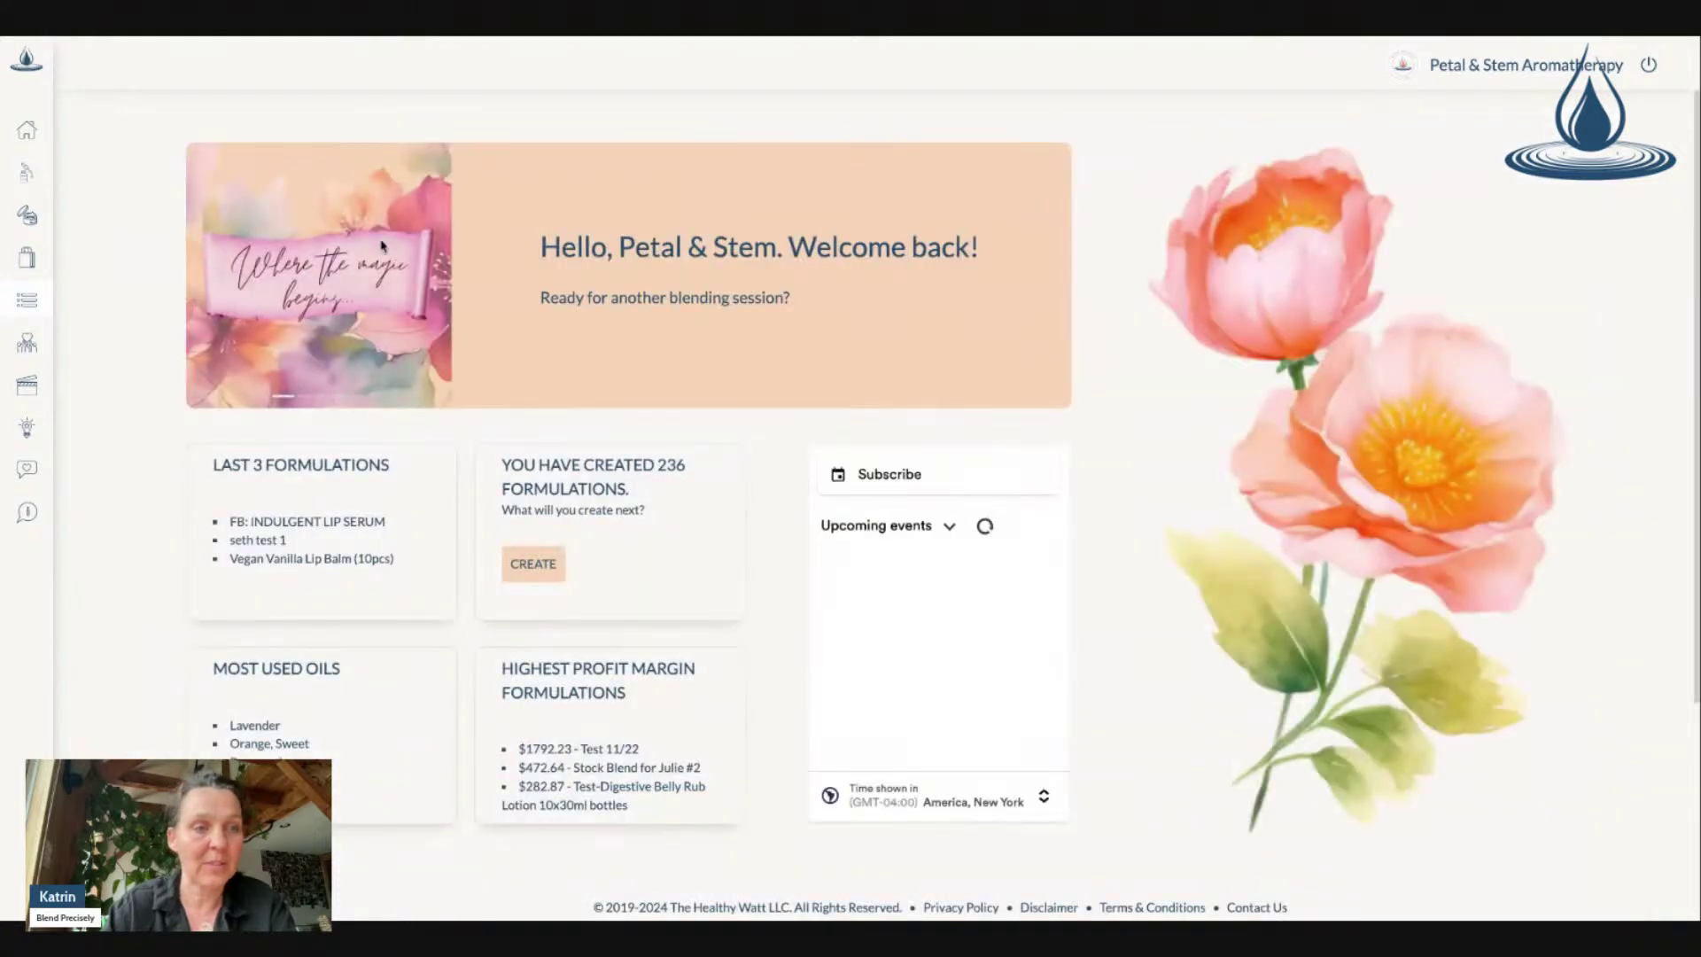
# Step: Reopen the inventory and search the BP Ingredients for "frankincense"
pyautogui.click(115, 300)
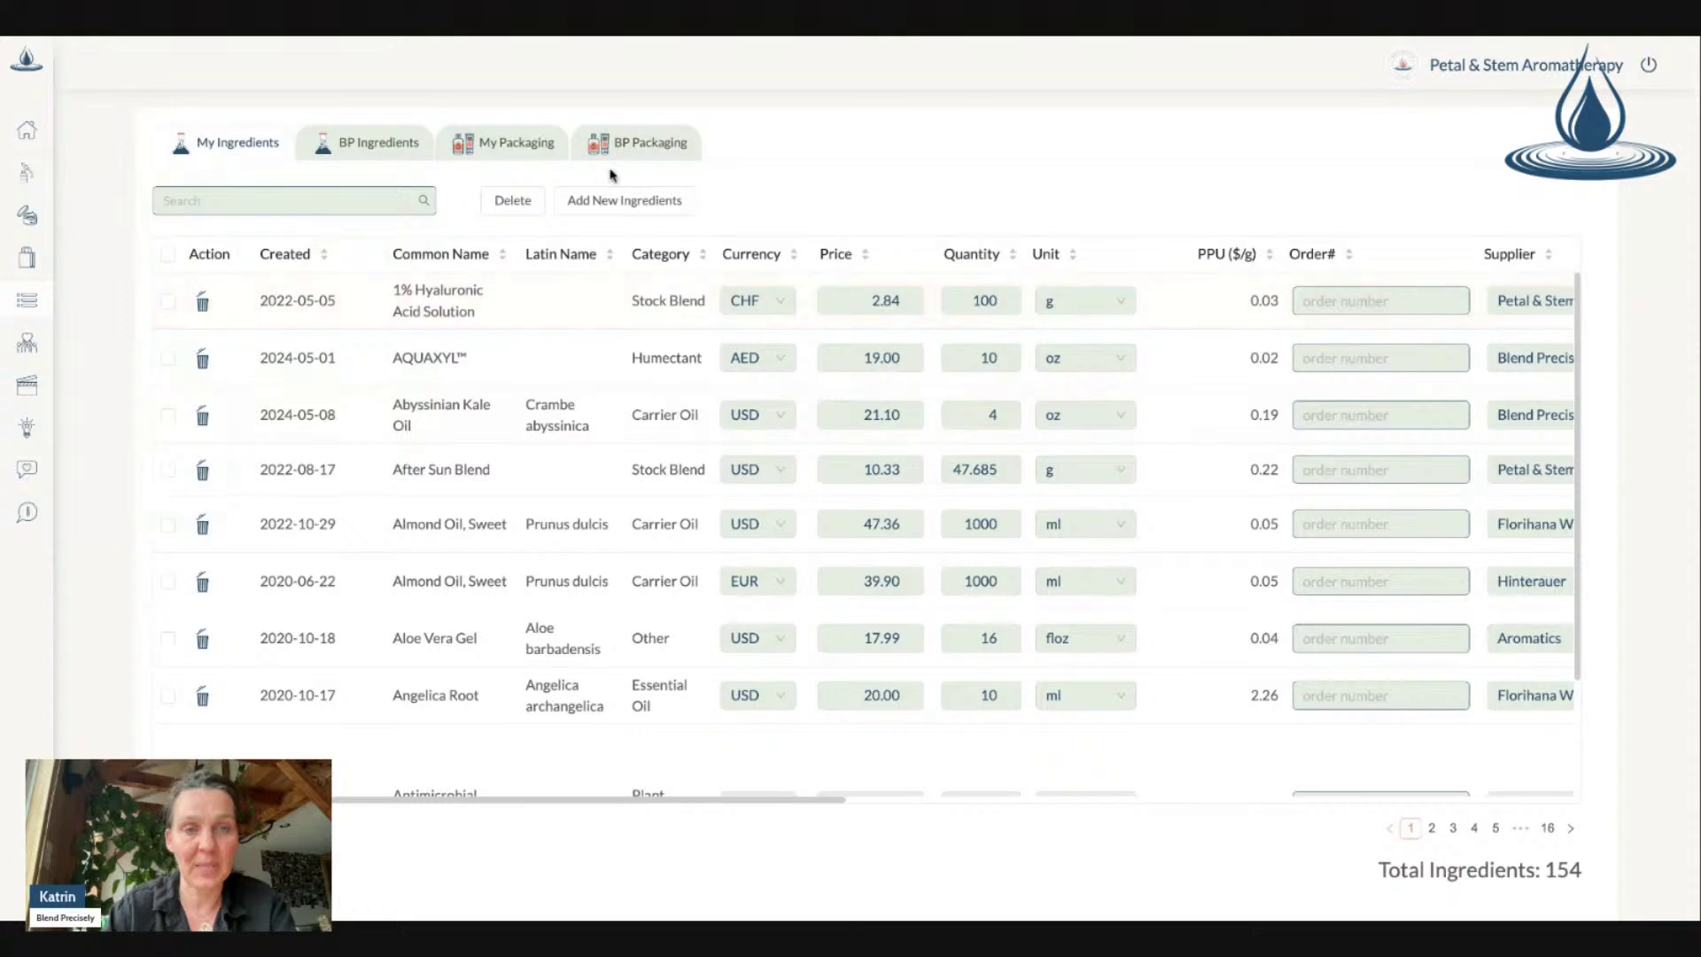
pyautogui.click(370, 150)
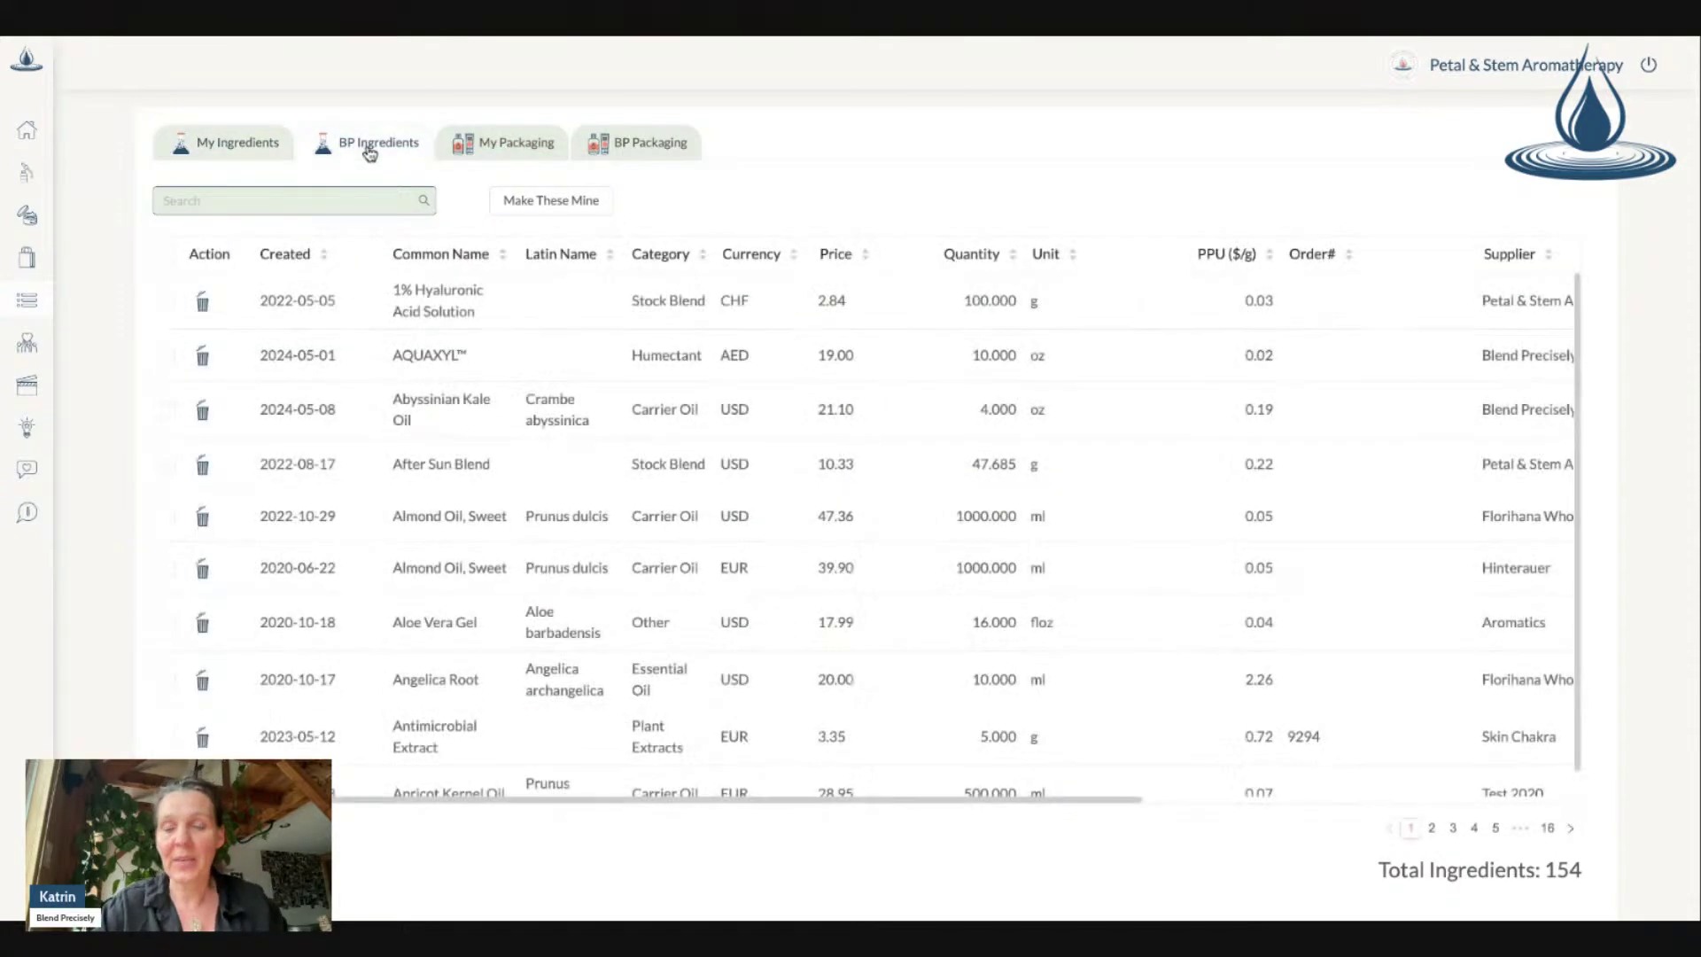
pyautogui.click(213, 201)
pyautogui.write('frankincense')
pyautogui.press('Return')
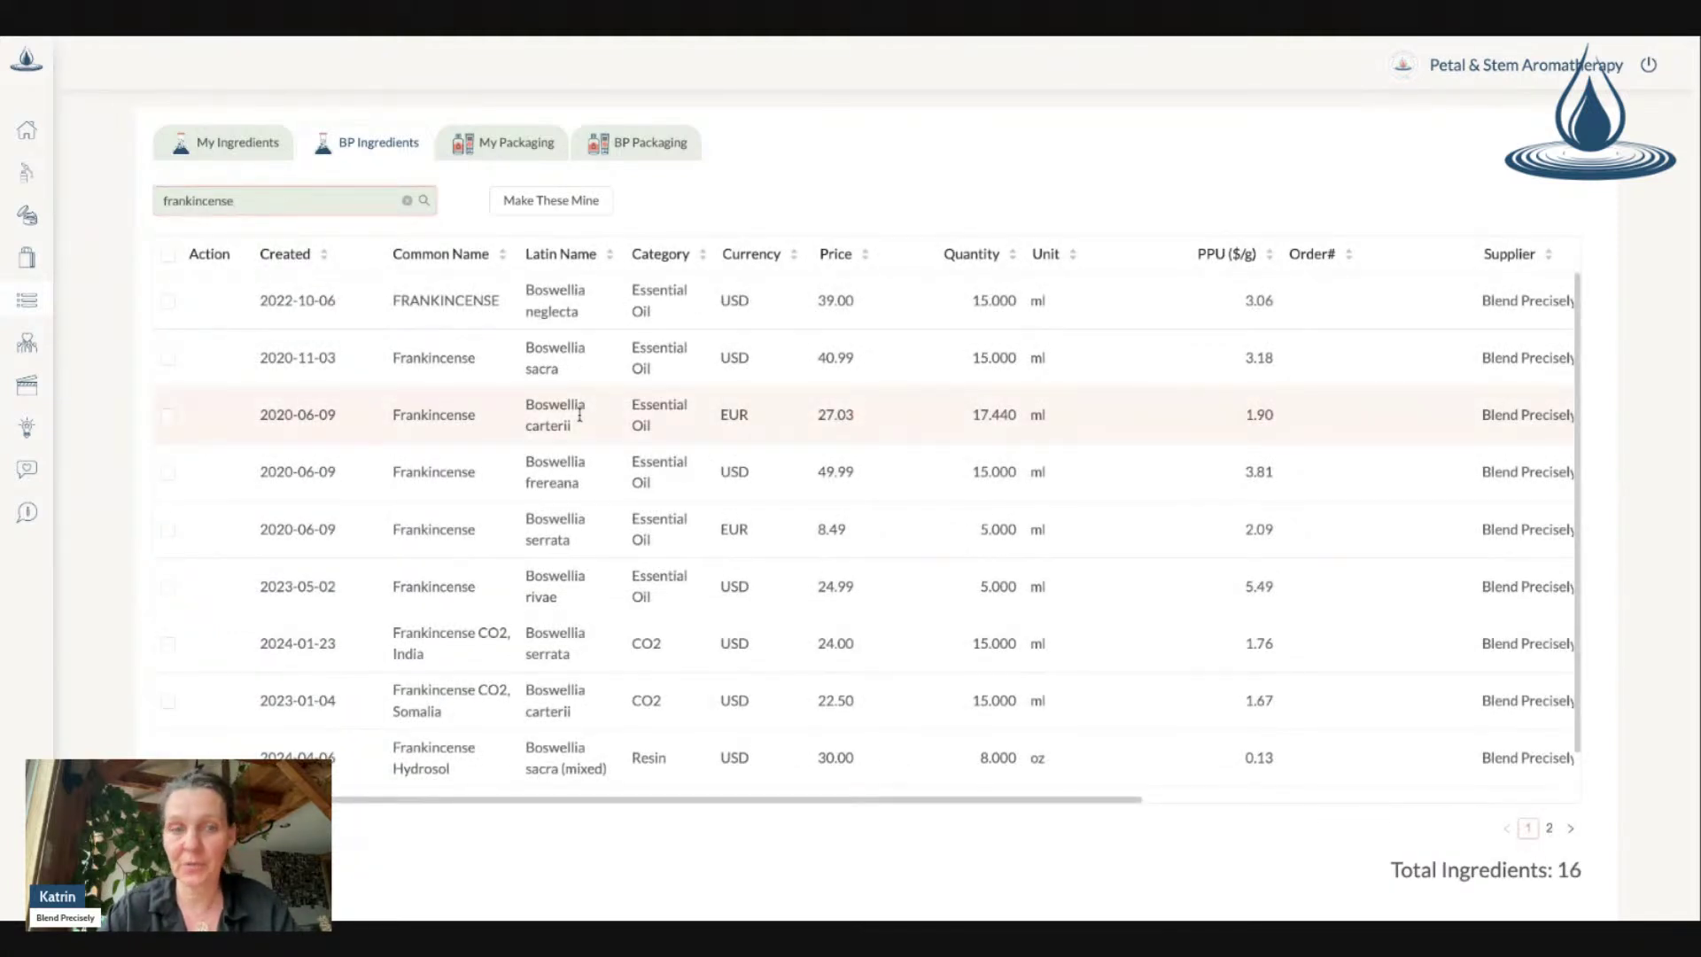
# Step: Compare the Latin names, prices per unit and suppliers of the frankincense entries in the BP Ingredients
pyautogui.hscroll(3, 869, 524)
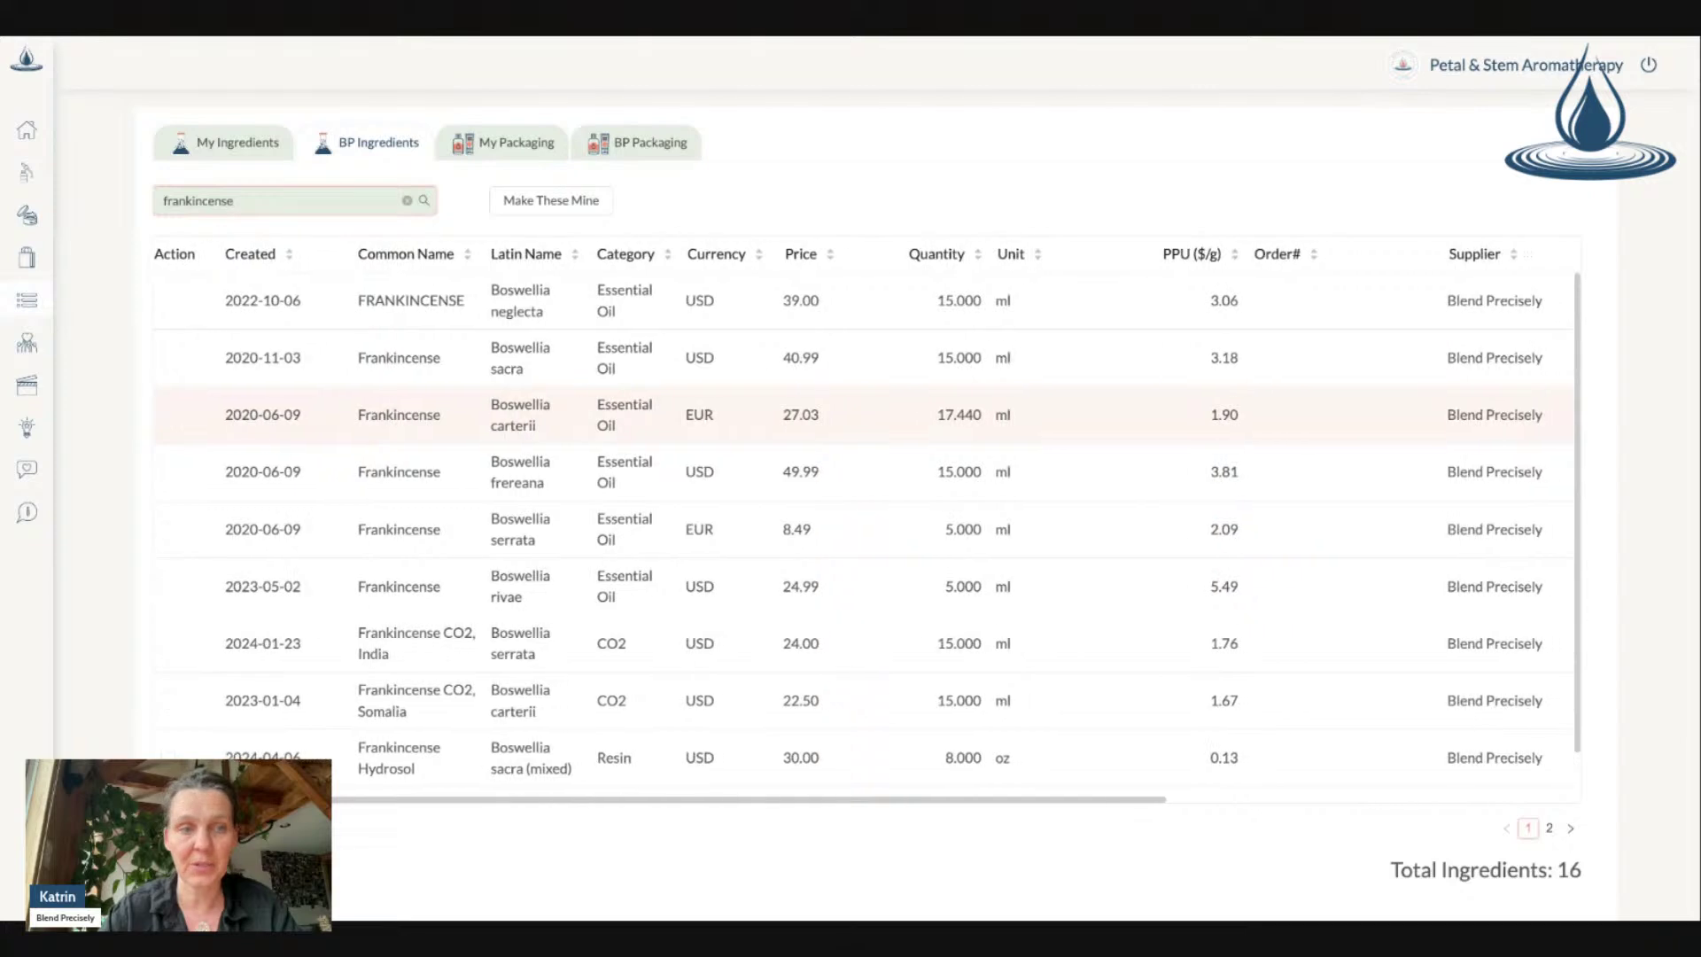
pyautogui.hscroll(1, 839, 524)
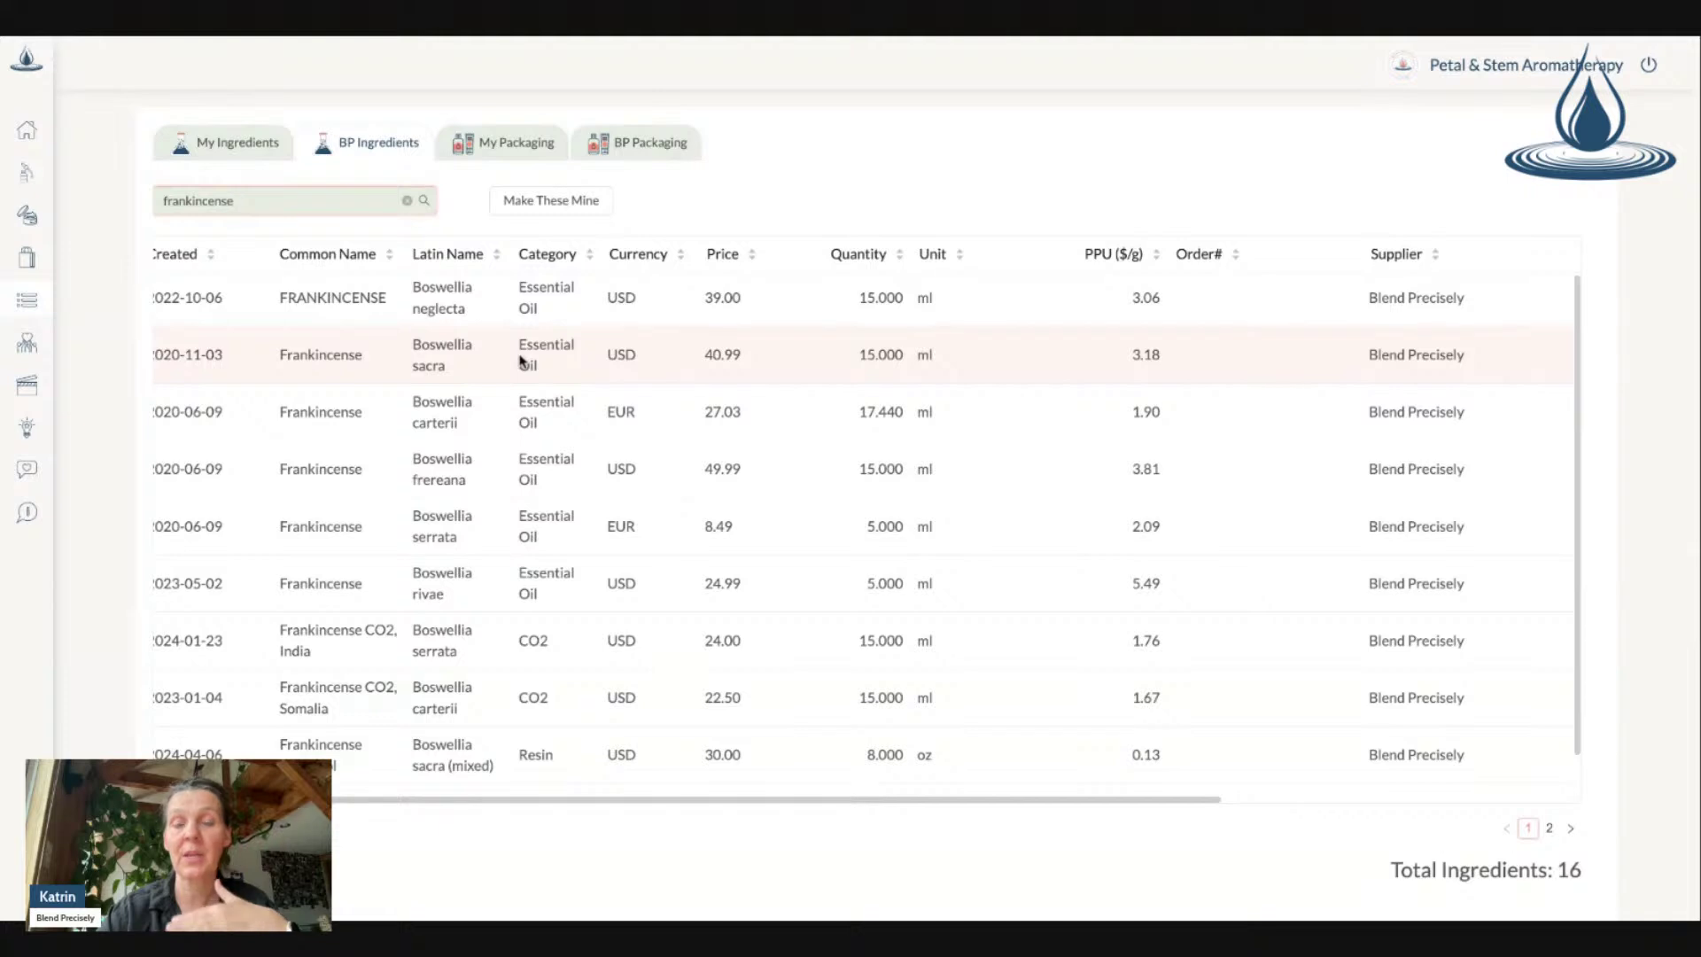
pyautogui.hscroll(3, 599, 505)
pyautogui.hscroll(2, 599, 505)
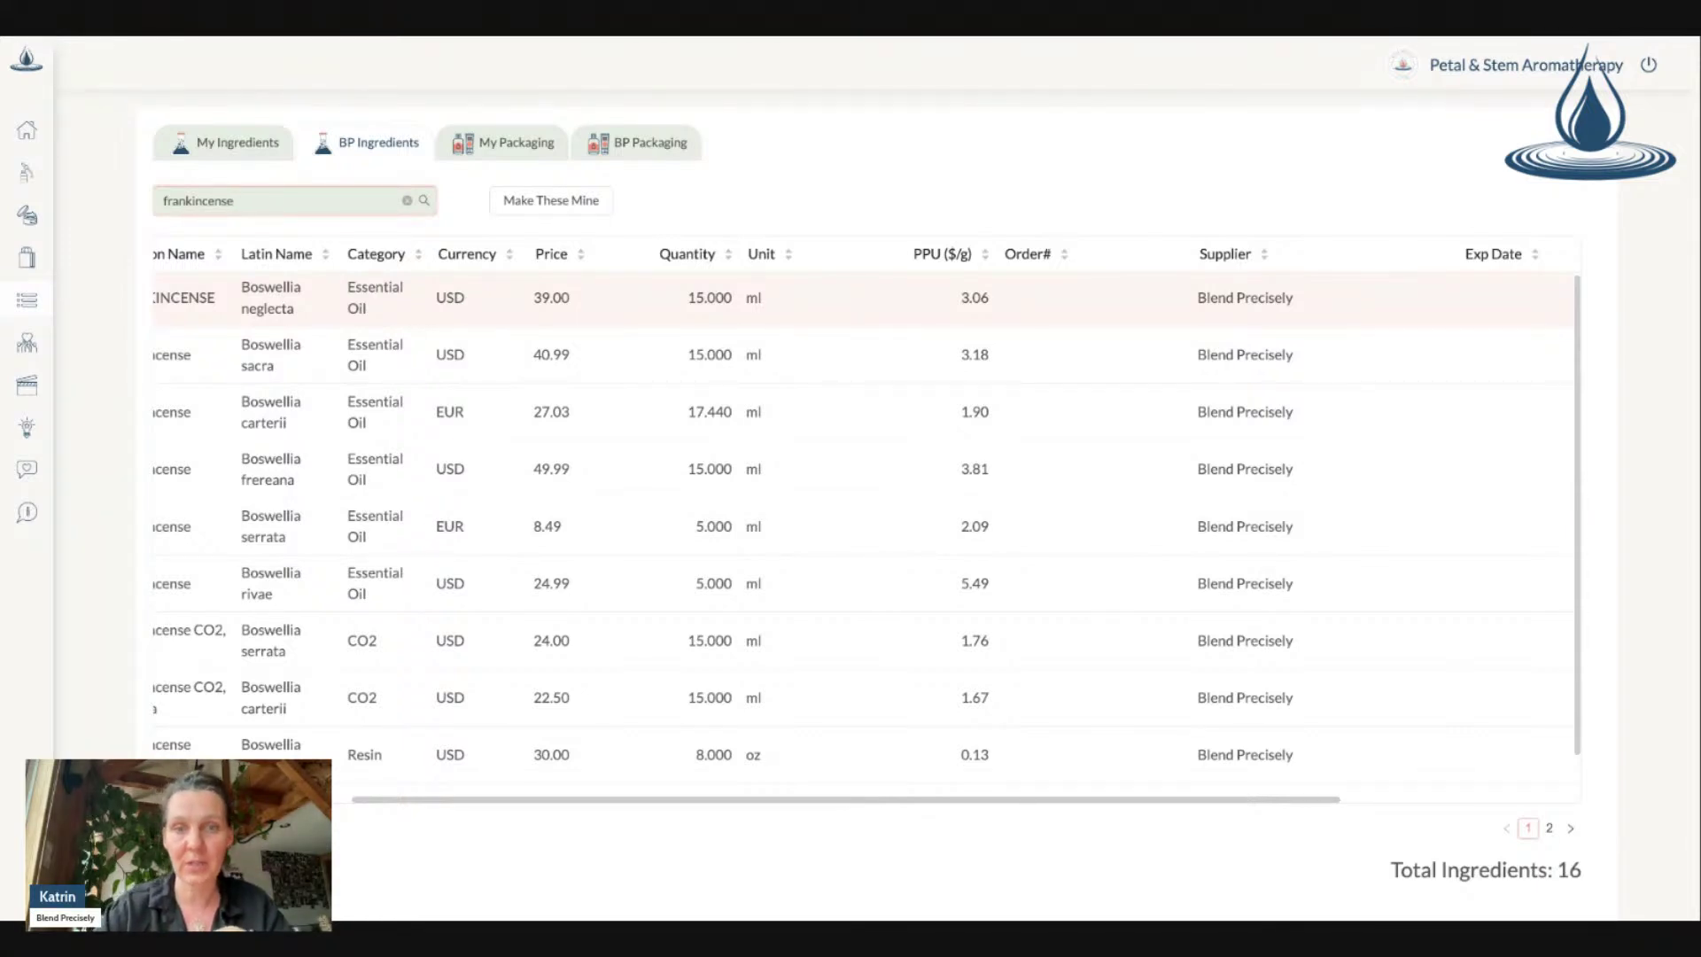
pyautogui.hscroll(-8, 1019, 588)
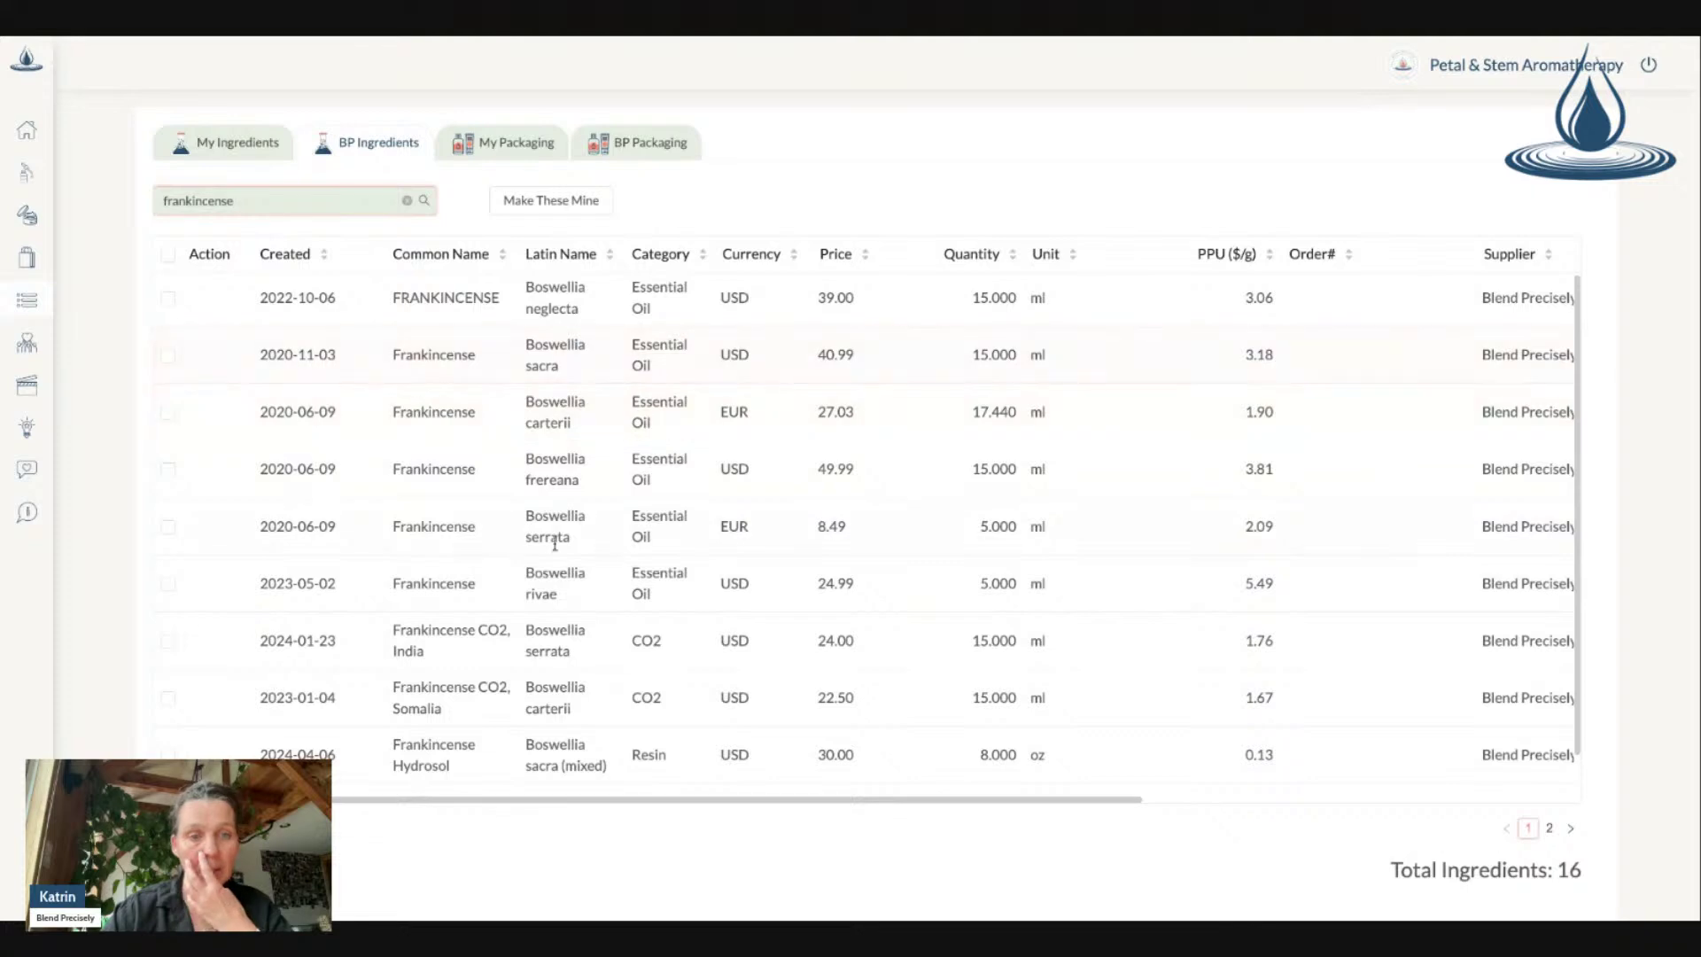
pyautogui.scroll(-1, 485, 670)
pyautogui.scroll(1, 485, 671)
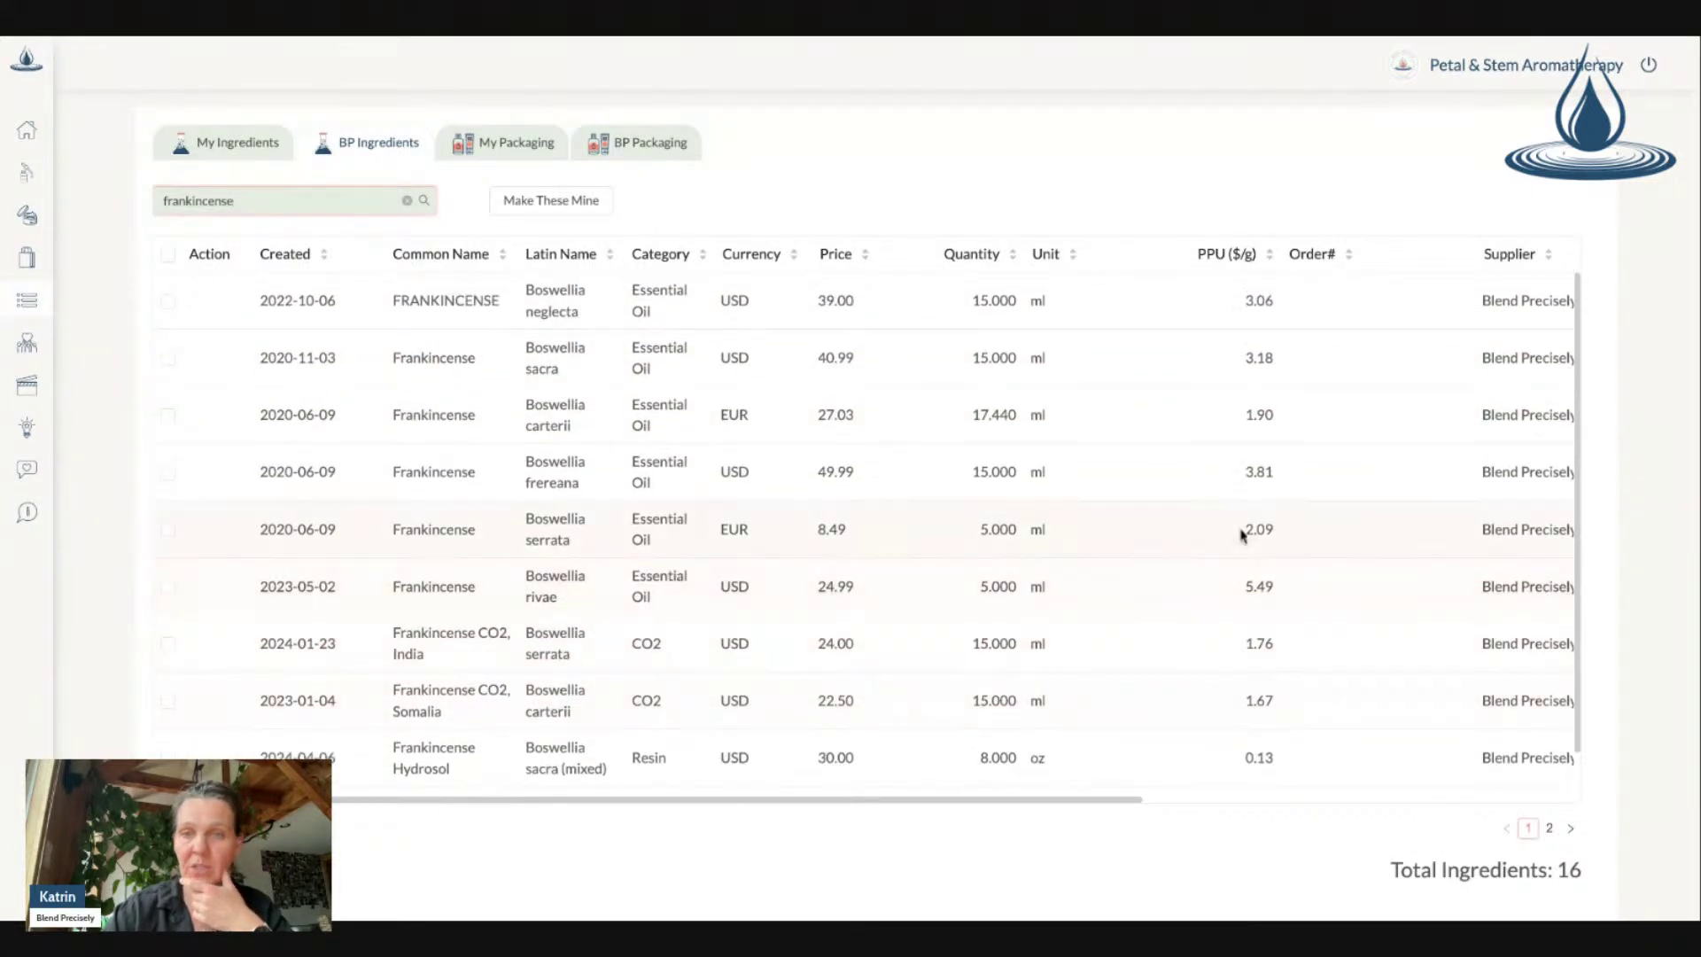
# Step: Return to the personal ingredients and search them for "lavender" to review its entries and suppliers
pyautogui.click(250, 159)
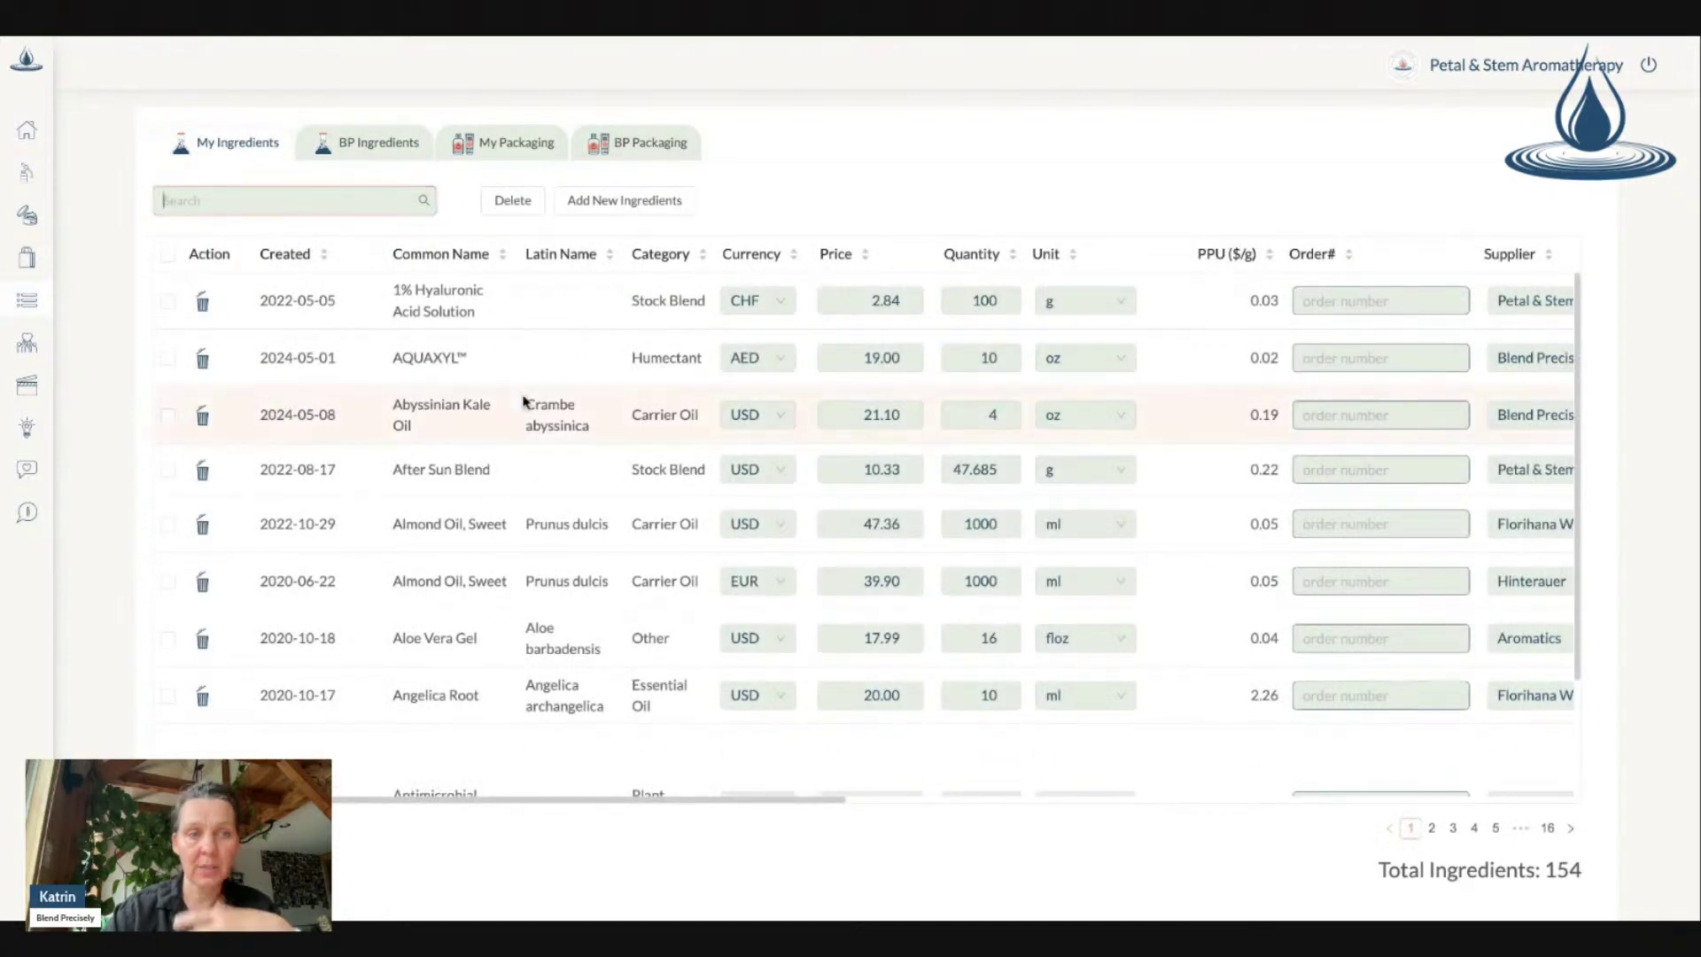
pyautogui.write('lavender')
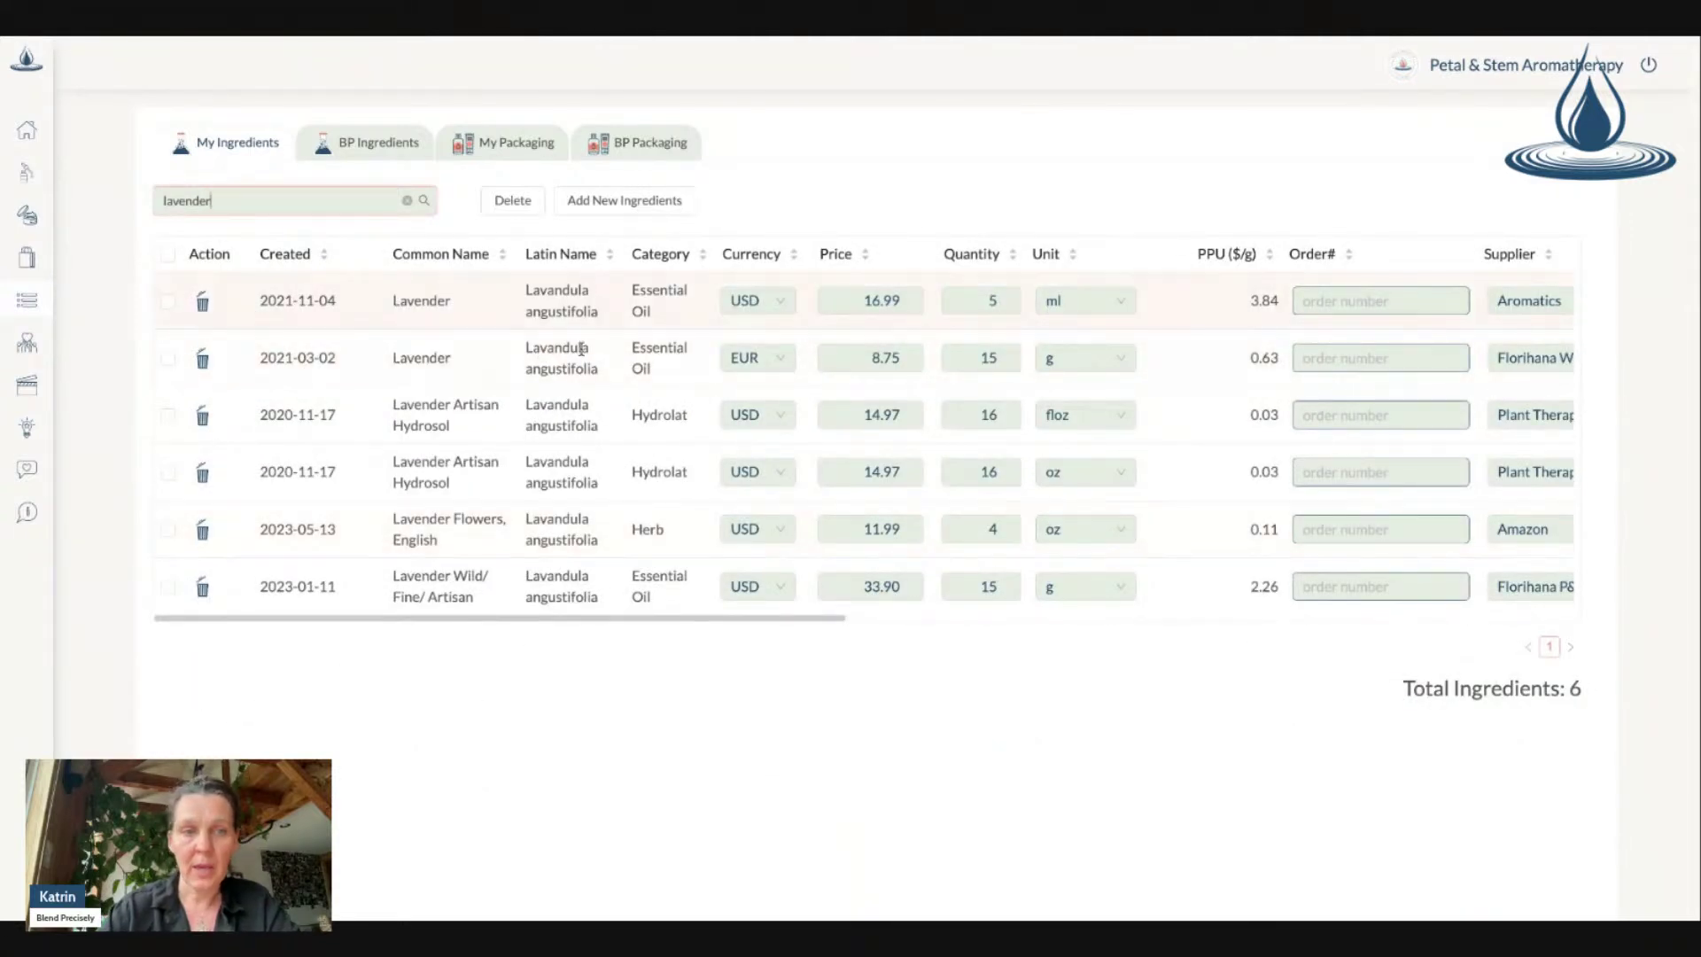
pyautogui.hscroll(3, 691, 381)
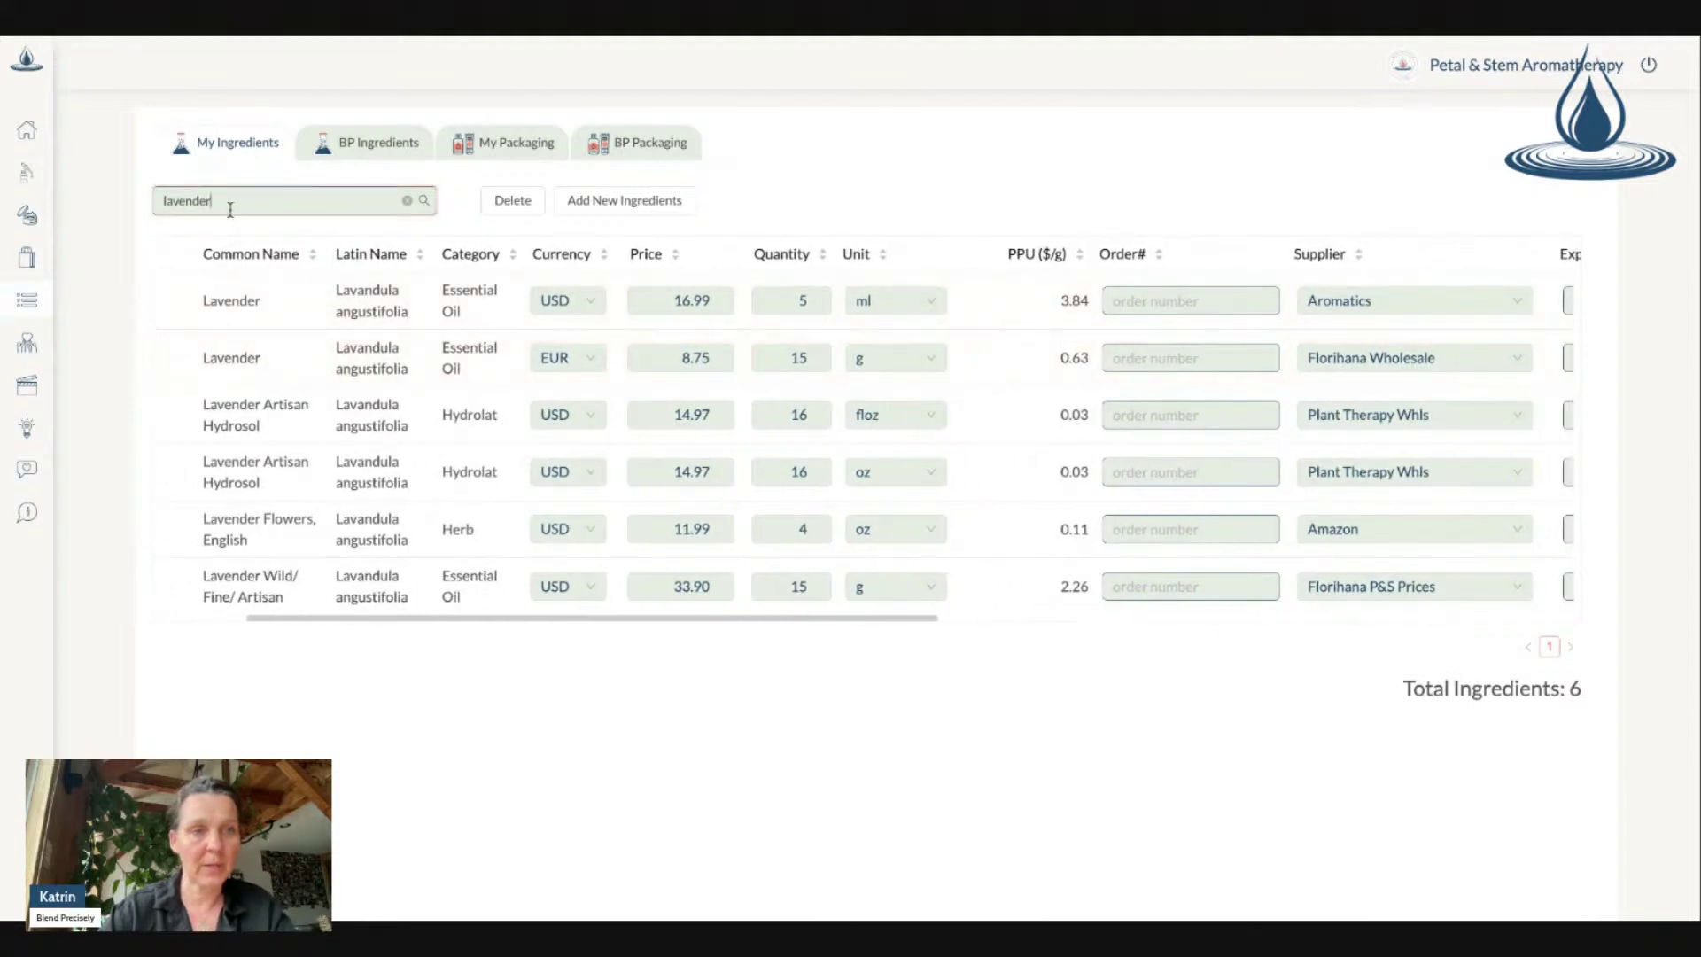
# Step: Search the personal ingredients for "frankincense" and review the entries' suppliers, expiration dates and technical documents
pyautogui.moveTo(230, 210); pyautogui.dragTo(46, 197)
pyautogui.write('frankinc')
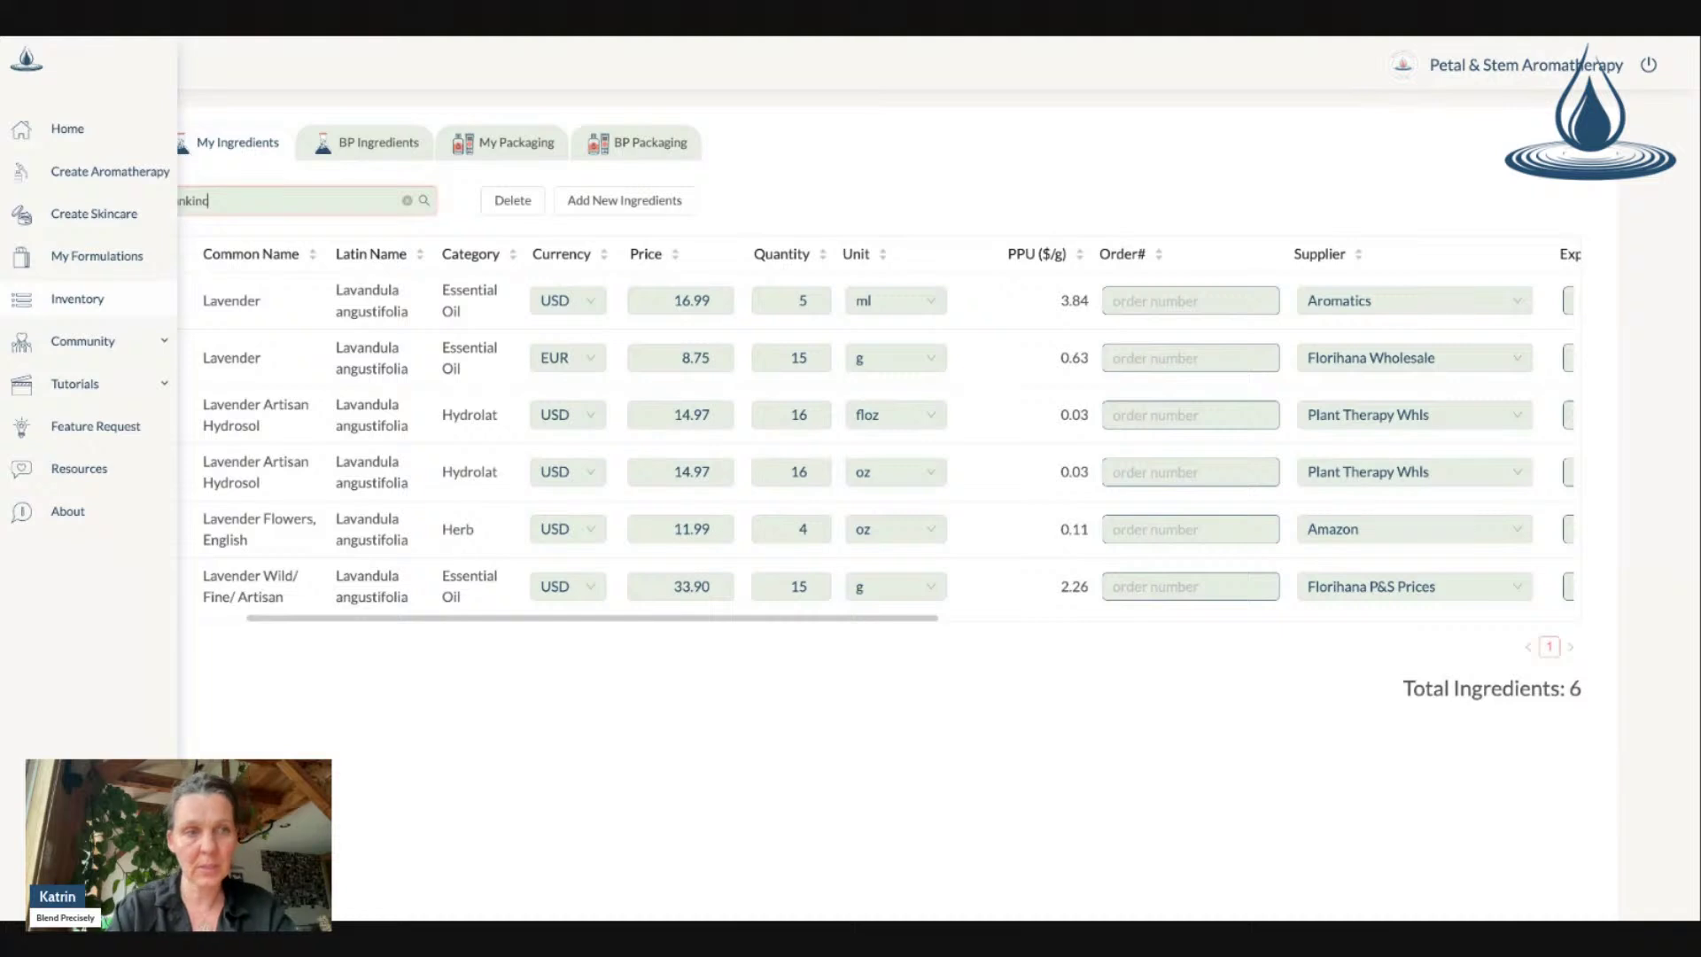
pyautogui.write('ense')
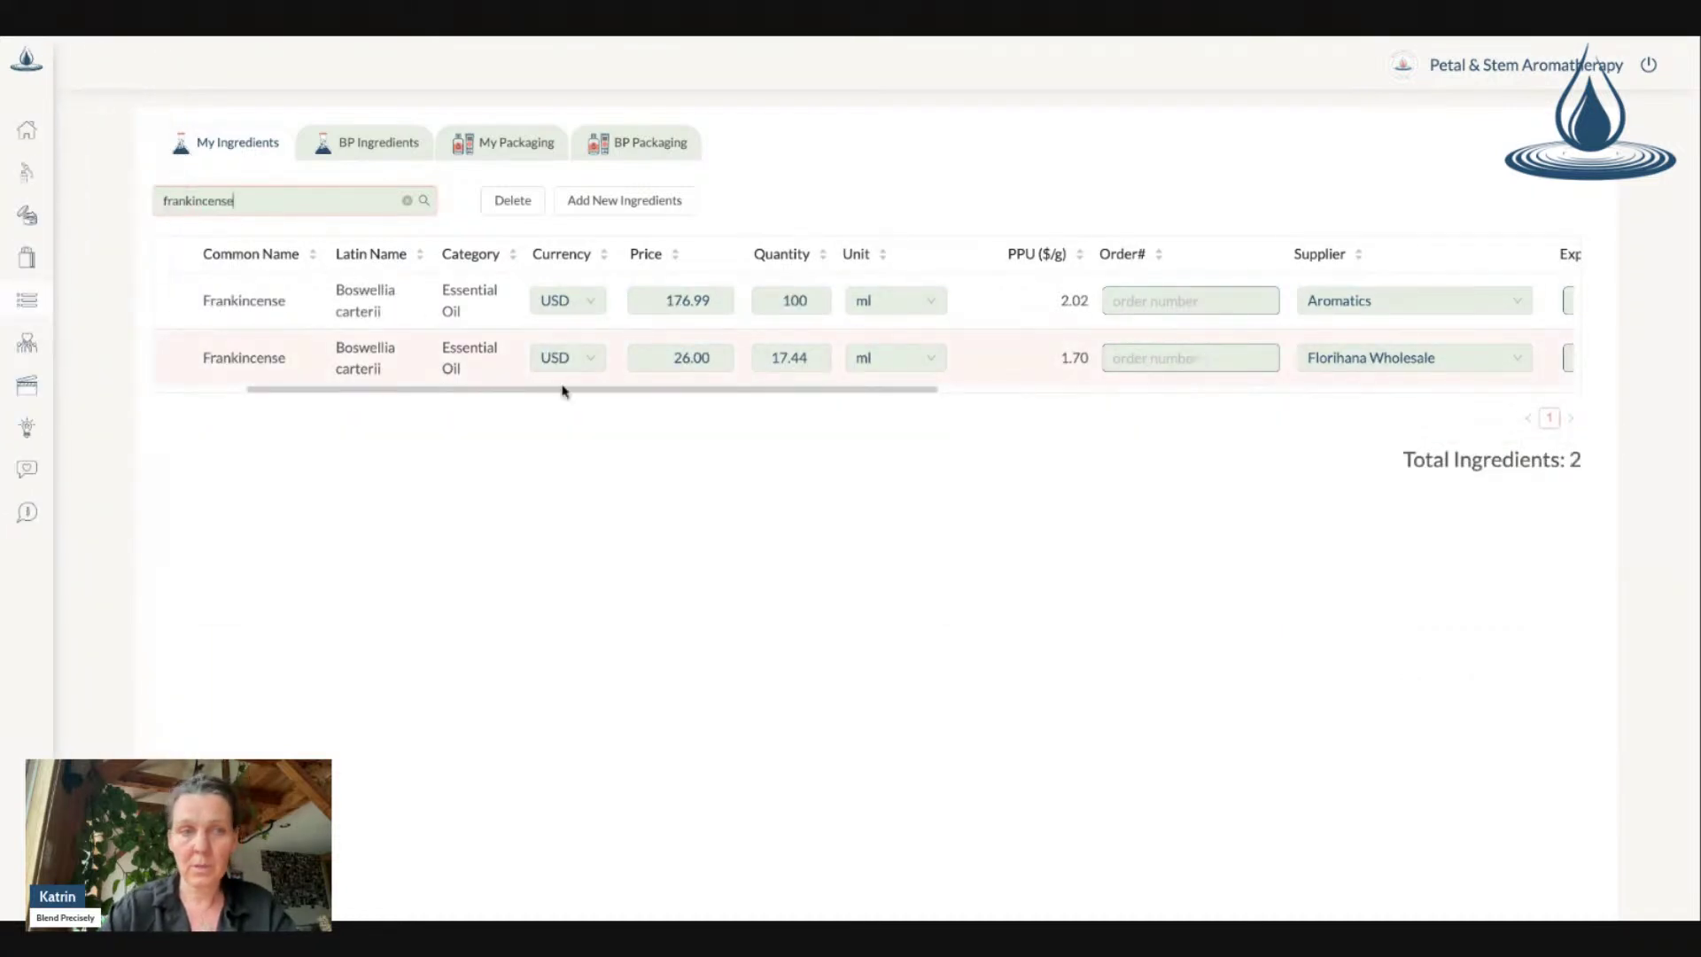
pyautogui.hscroll(2, 437, 381)
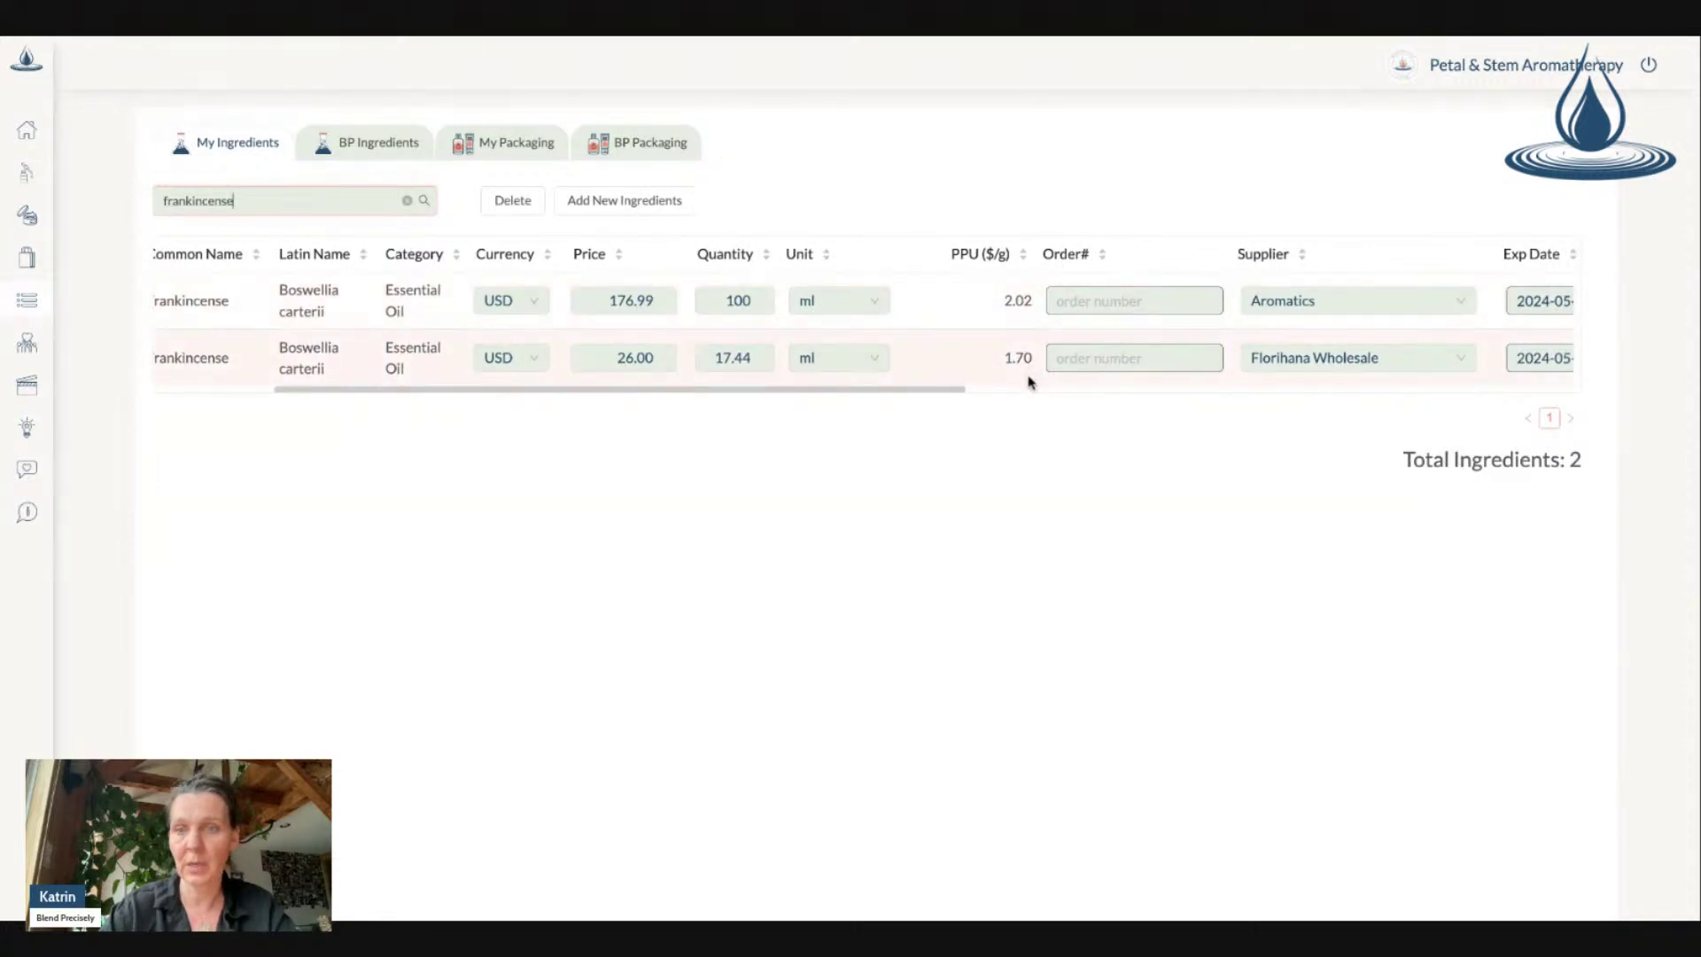
pyautogui.hscroll(-5, 1031, 382)
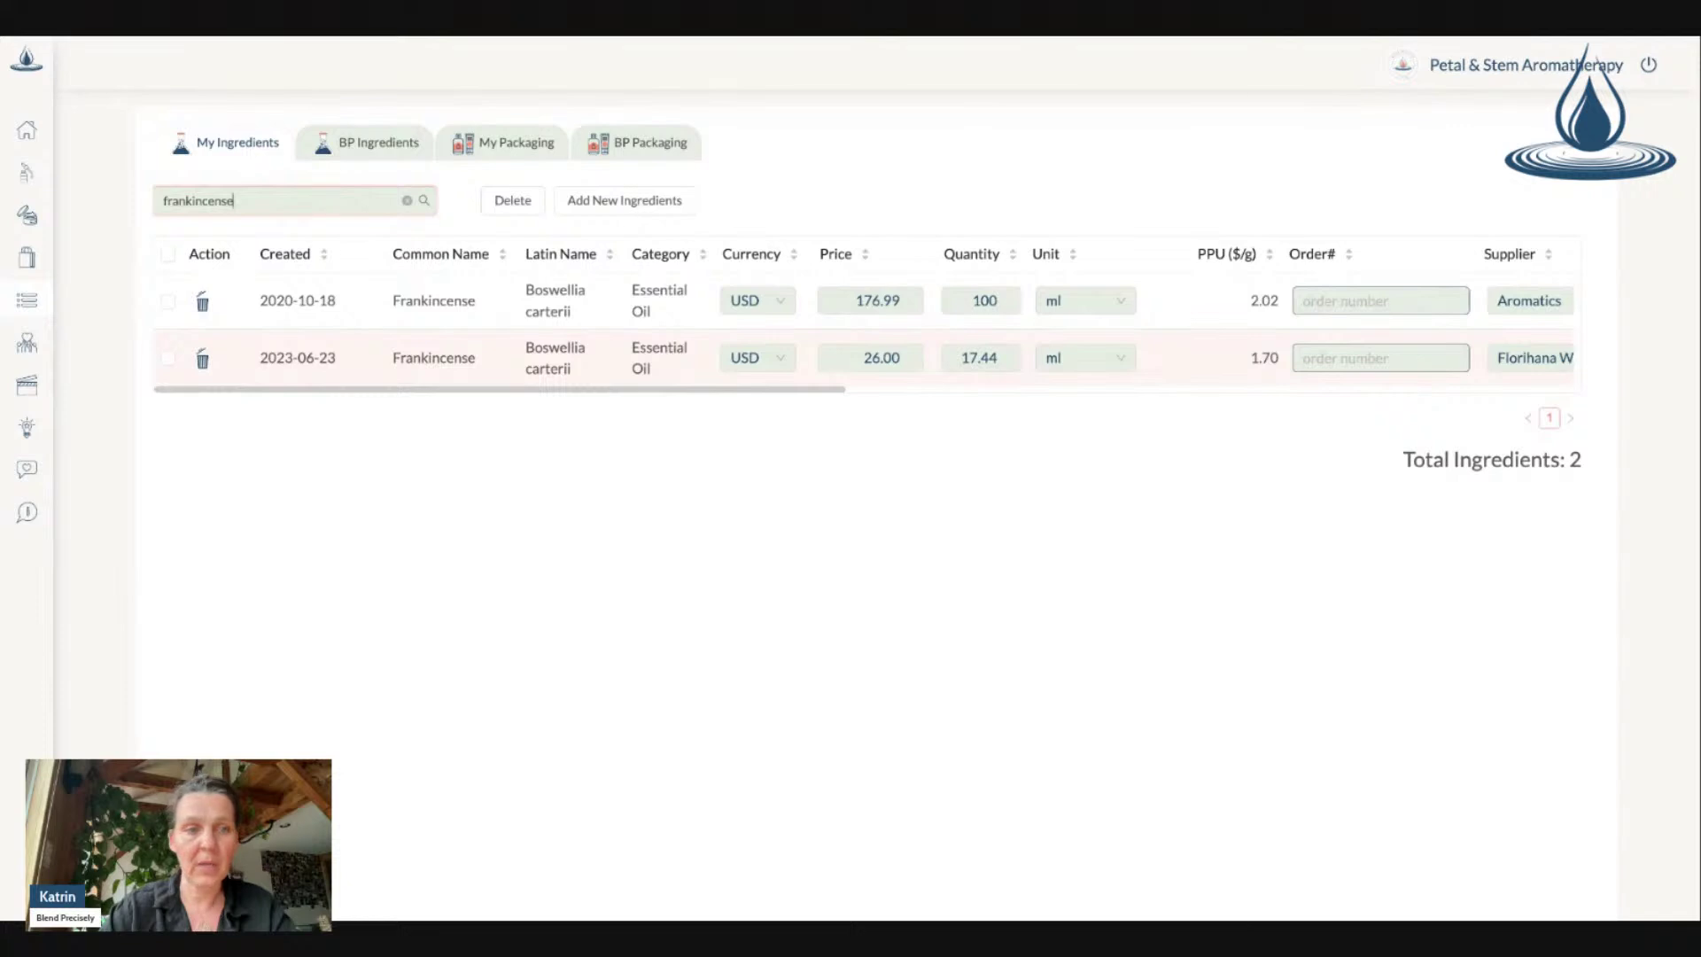
pyautogui.hscroll(12, 1234, 364)
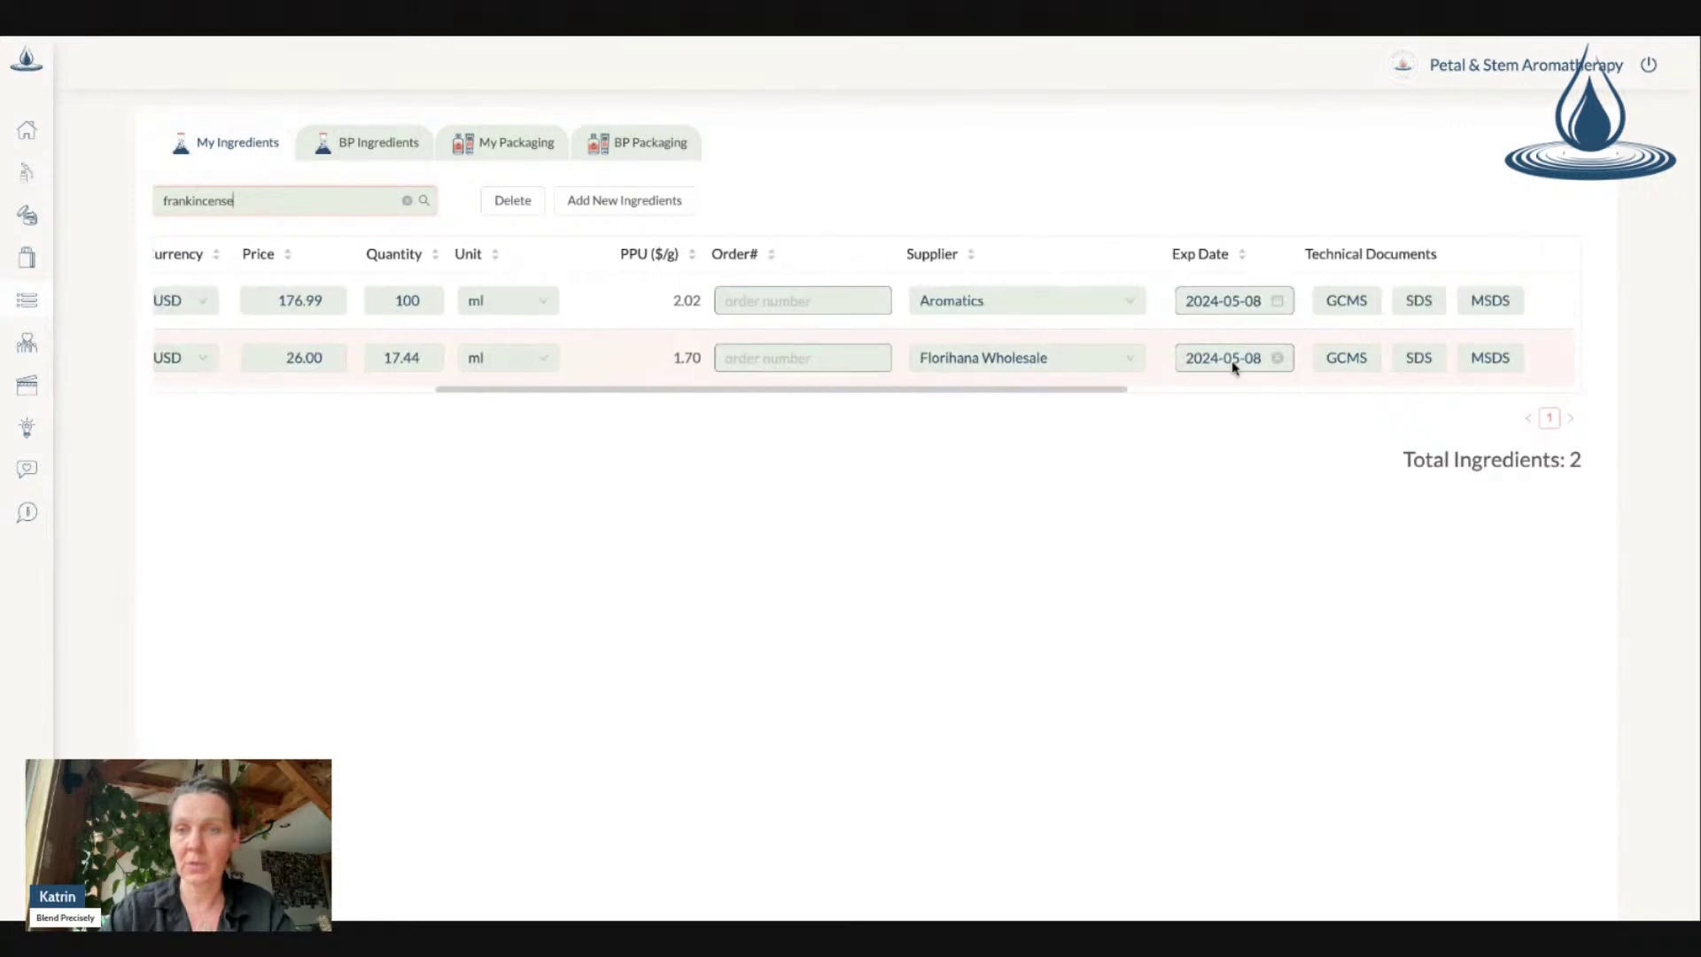
pyautogui.hscroll(7, 1235, 364)
pyautogui.hscroll(-18, 1234, 364)
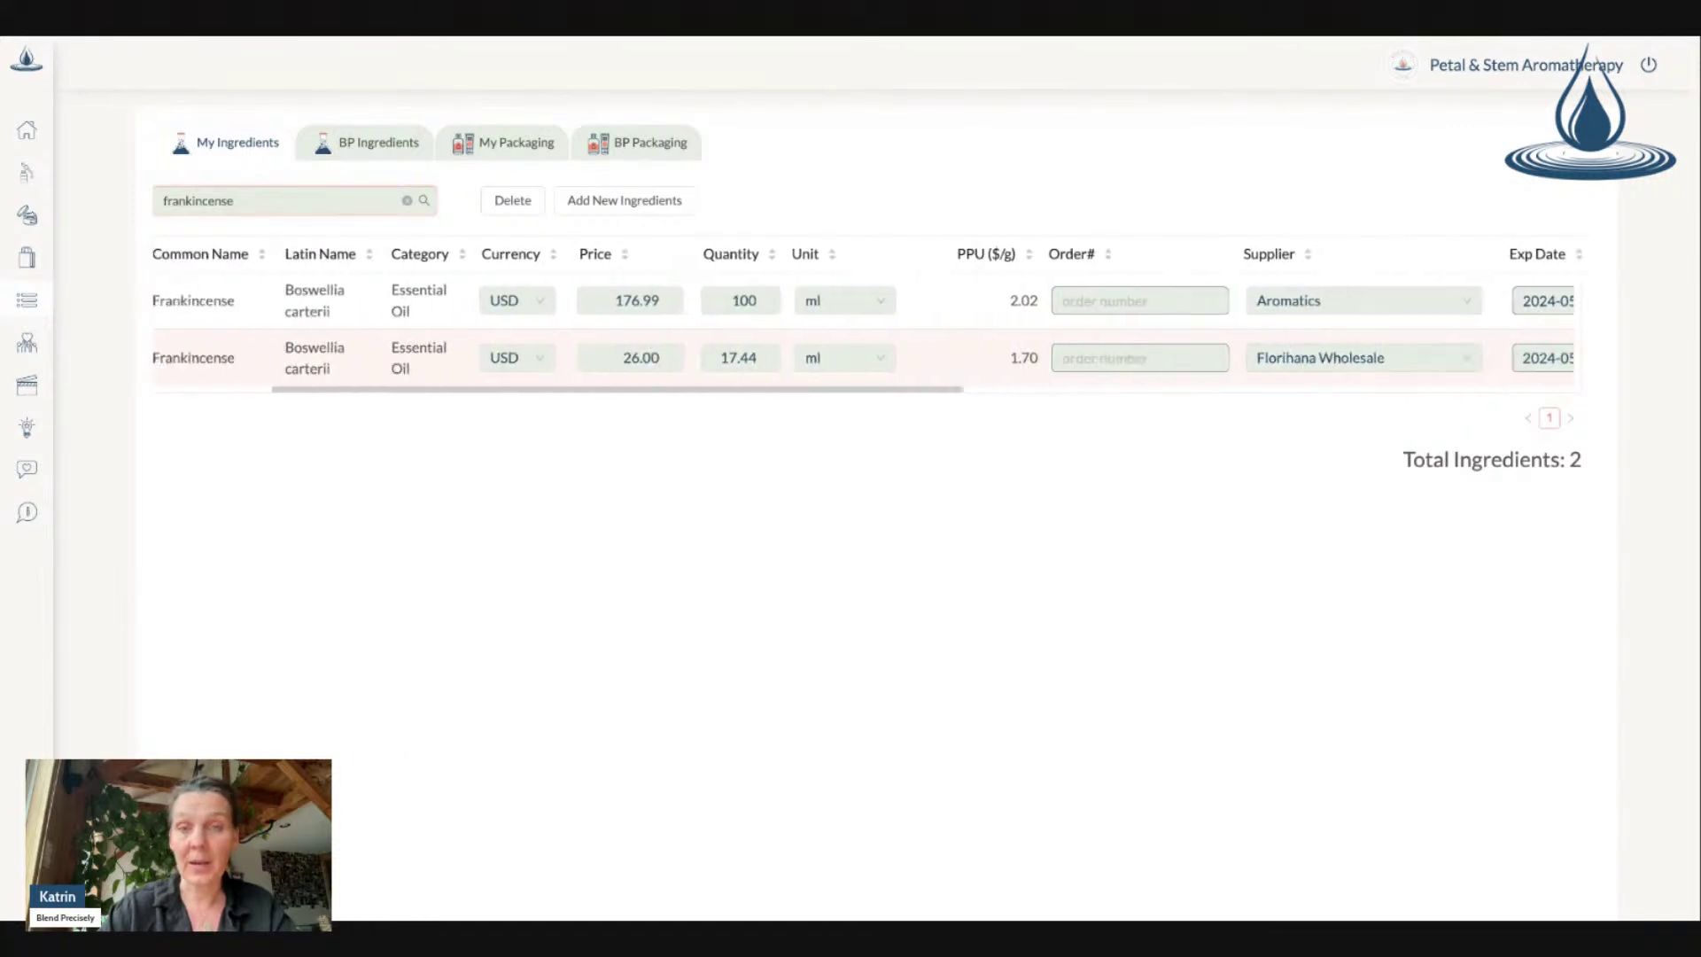
# Step: Replace the search term in the personal ingredients with "lavender"
pyautogui.hscroll(-1, 1537, 391)
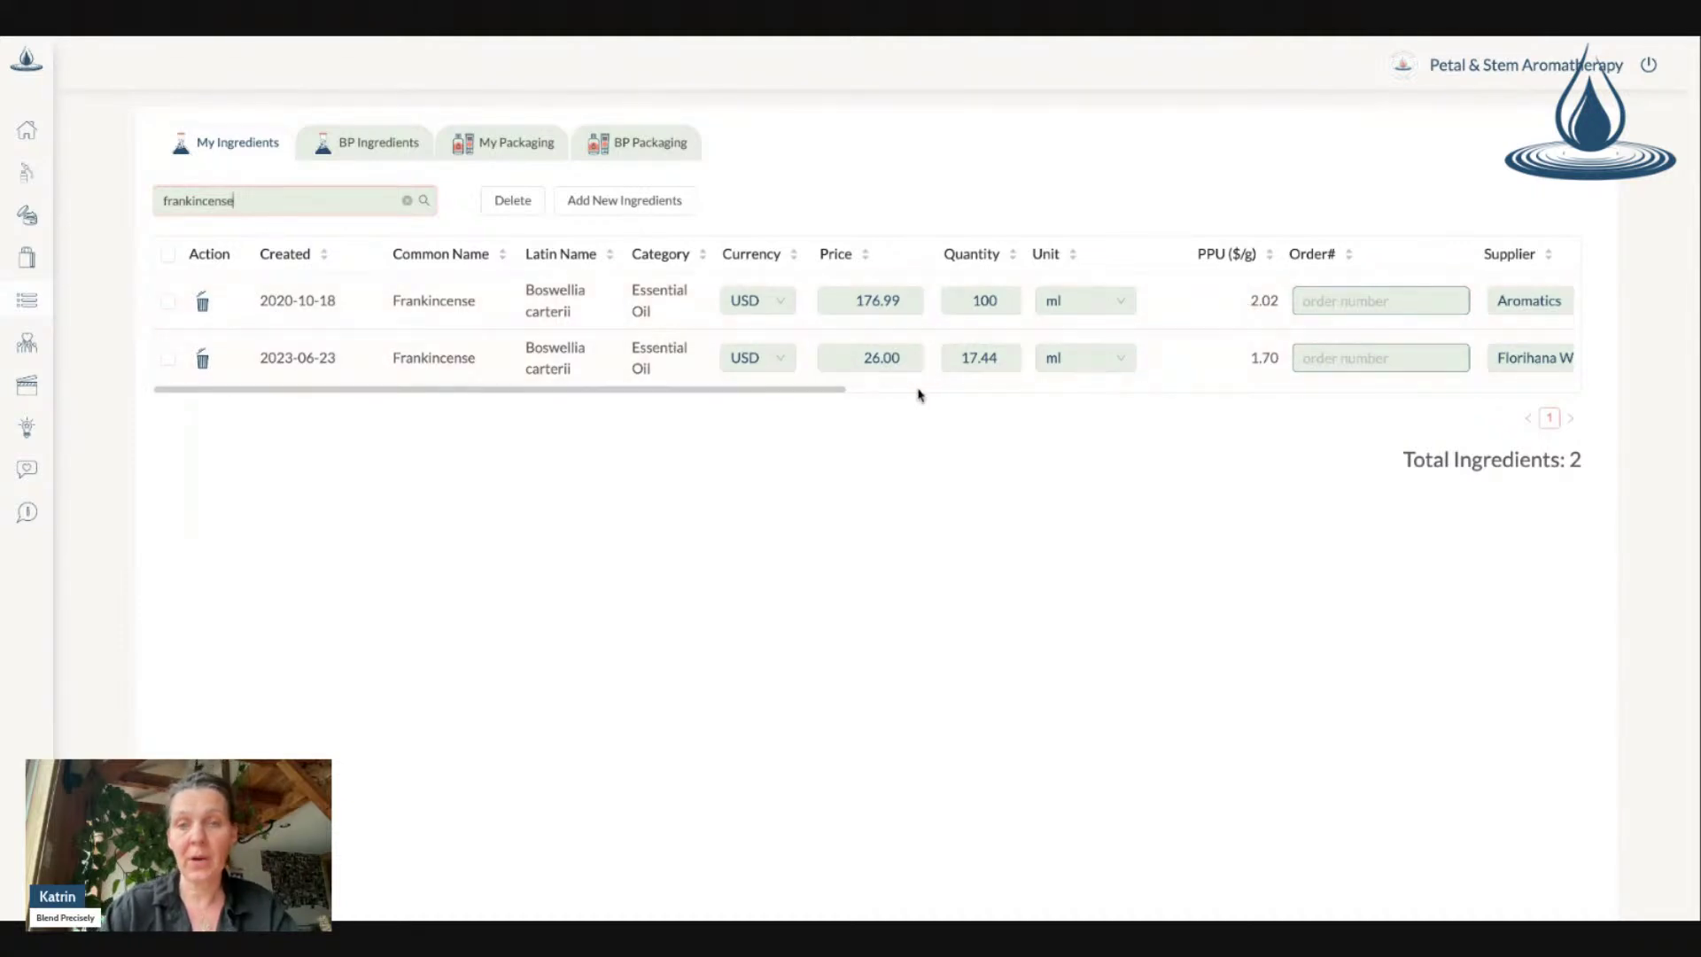
pyautogui.click(289, 205)
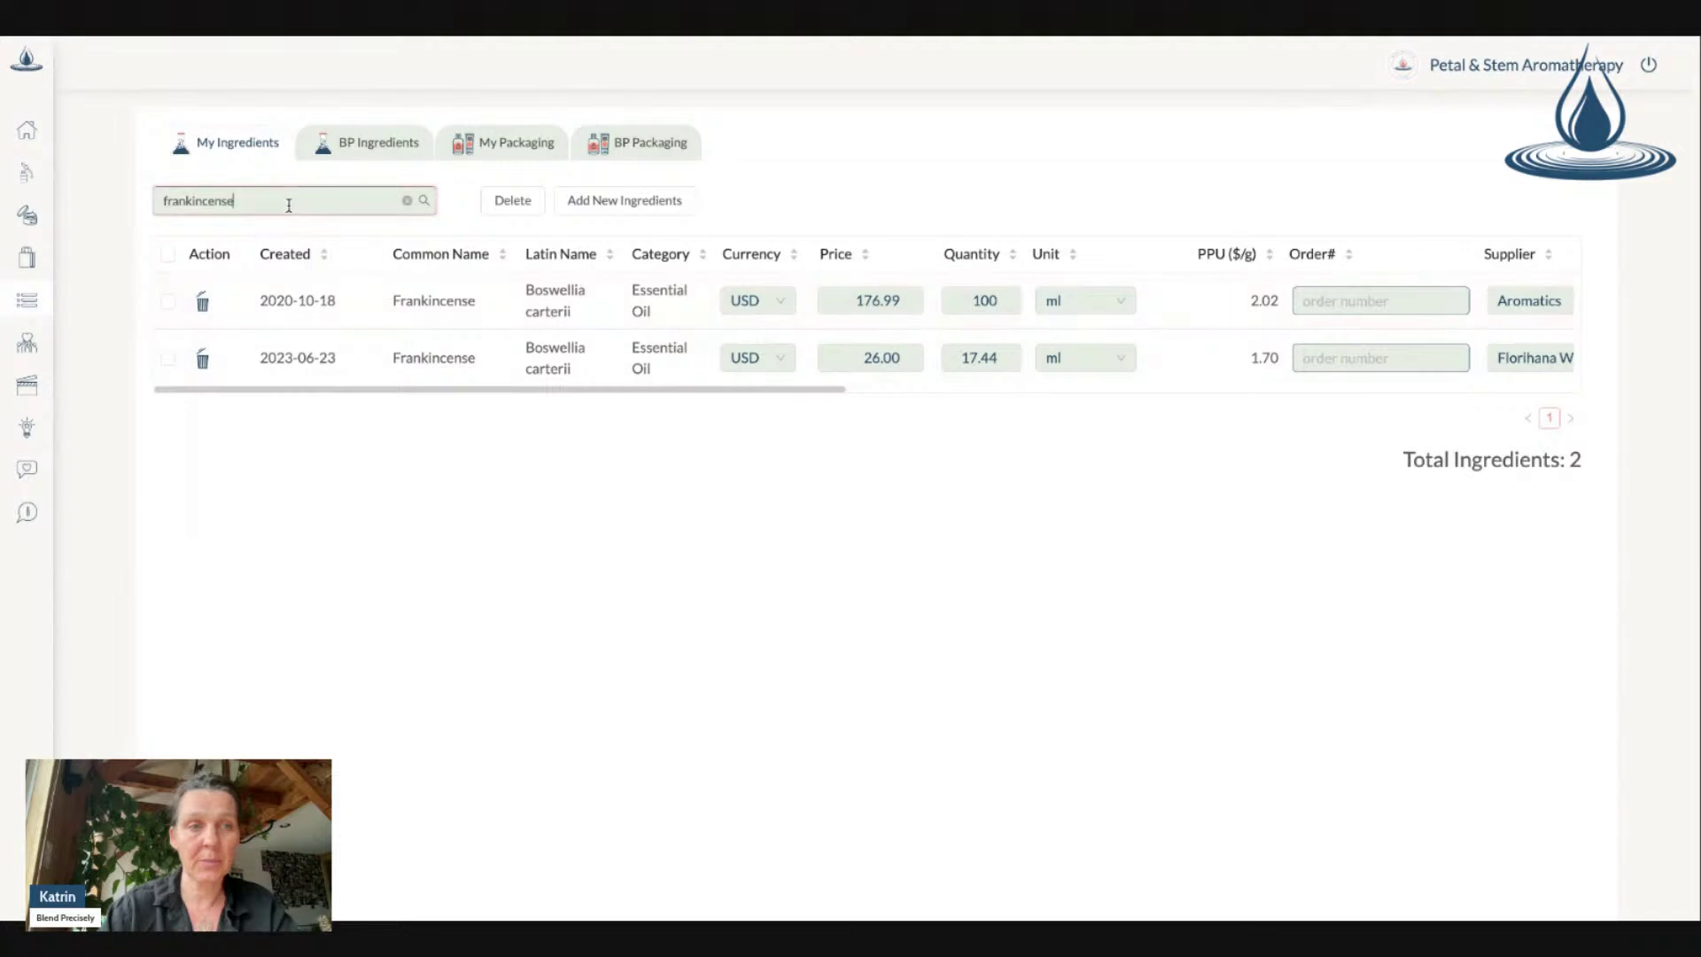
pyautogui.moveTo(288, 205); pyautogui.dragTo(115, 182)
pyautogui.press('BackSpace')
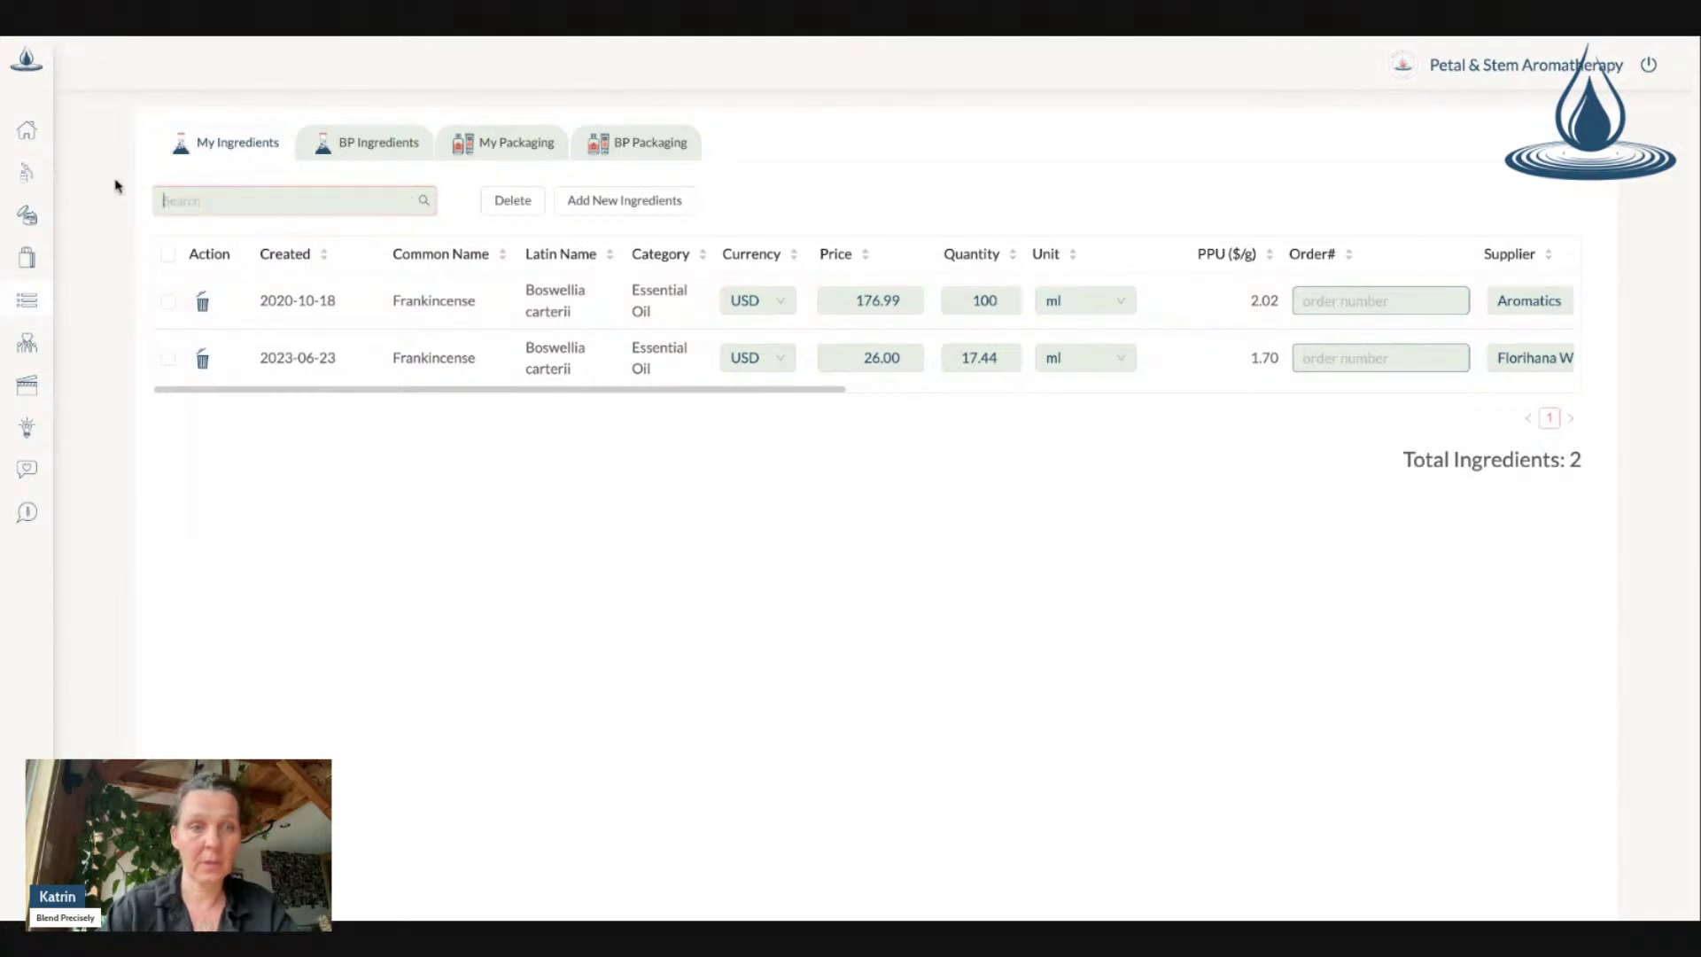
pyautogui.write('lavender')
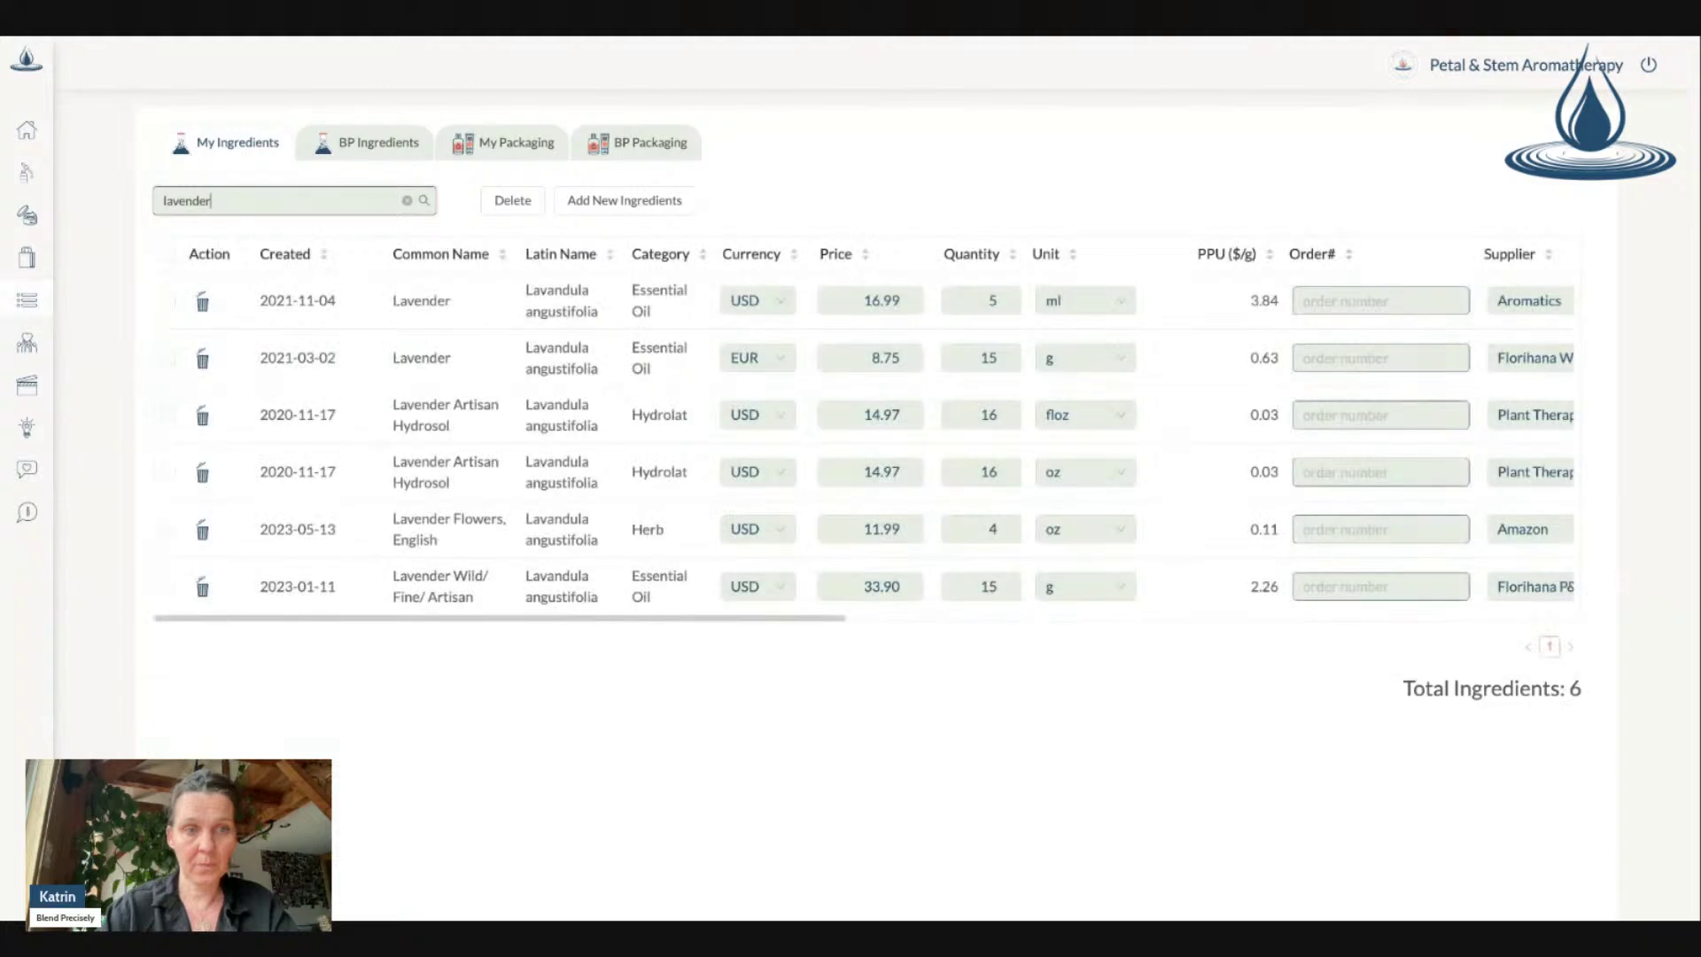
# Step: Search the BP Ingredients for "lavender" and copy the 15 ml Lavandula angustifolia essential oil entry into the personal ingredients
pyautogui.click(381, 149)
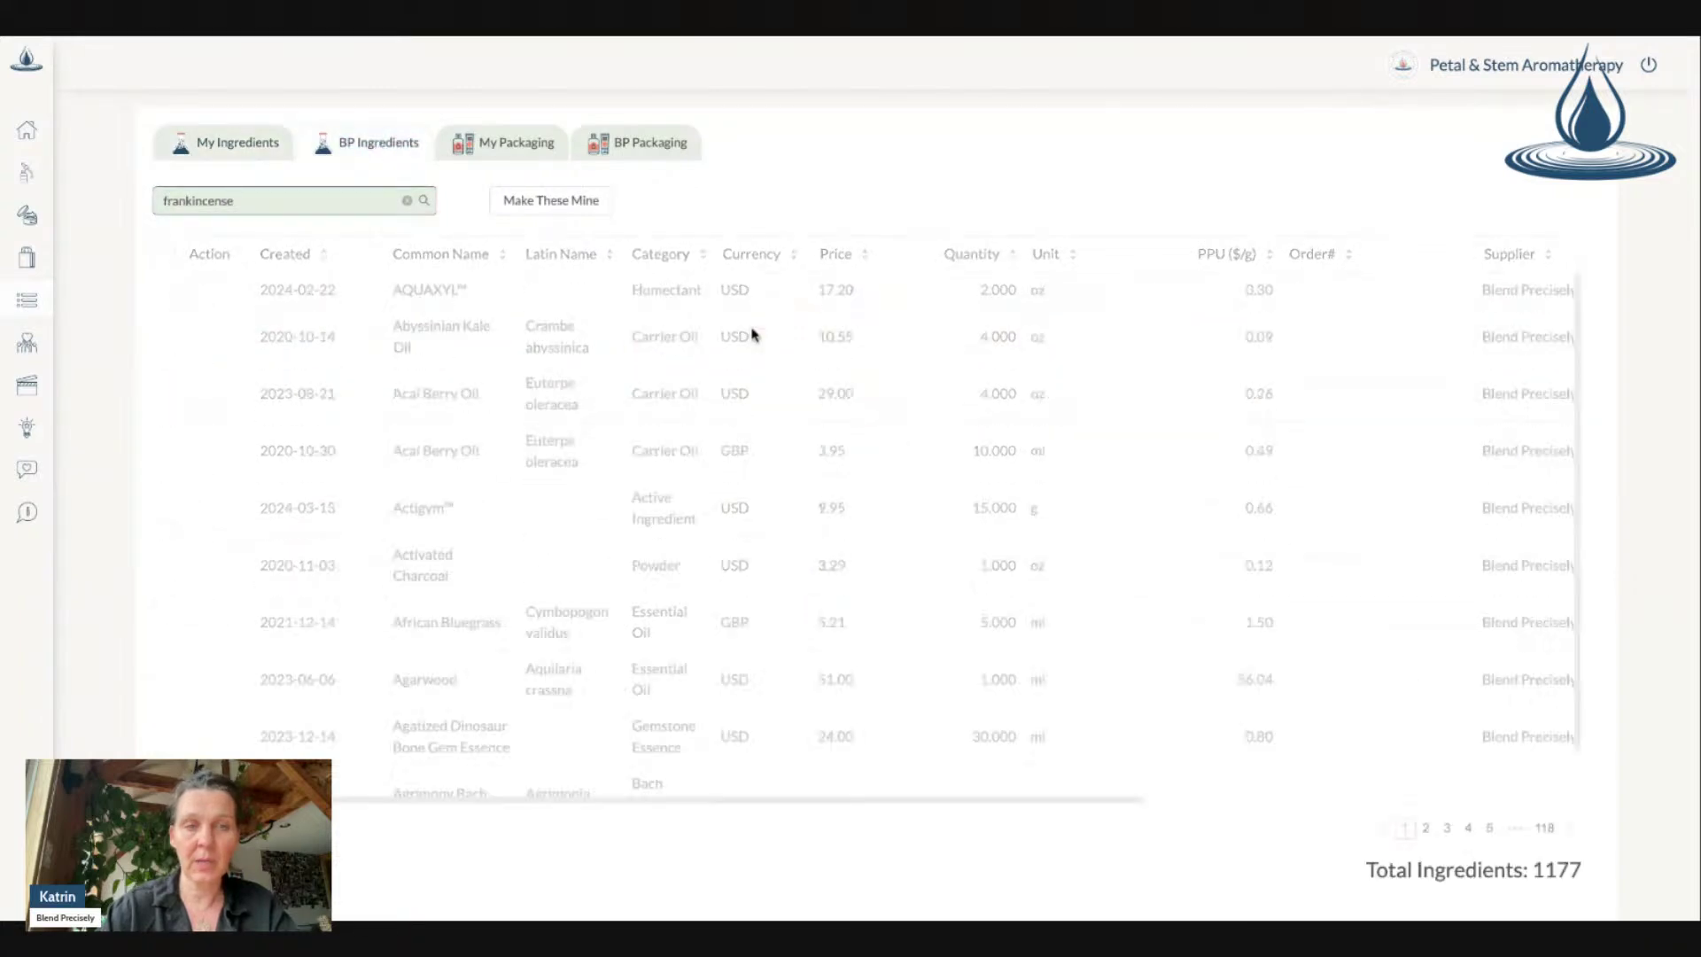
pyautogui.moveTo(286, 201); pyautogui.dragTo(83, 190)
pyautogui.write('lavender')
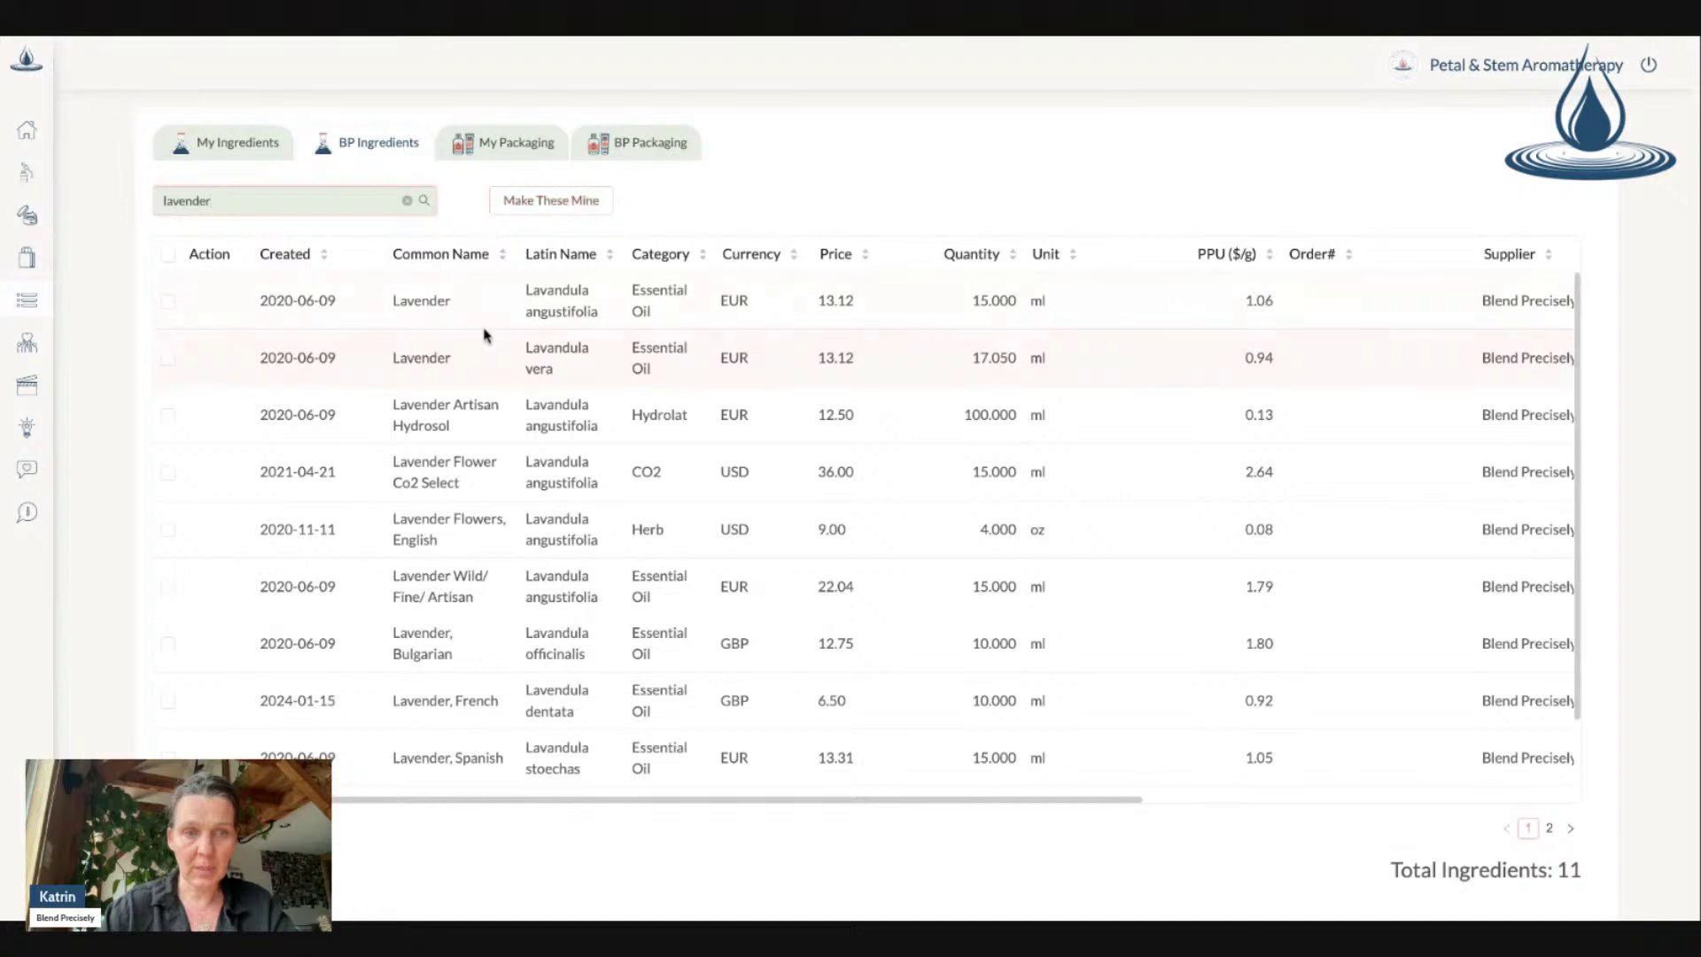
pyautogui.click(167, 303)
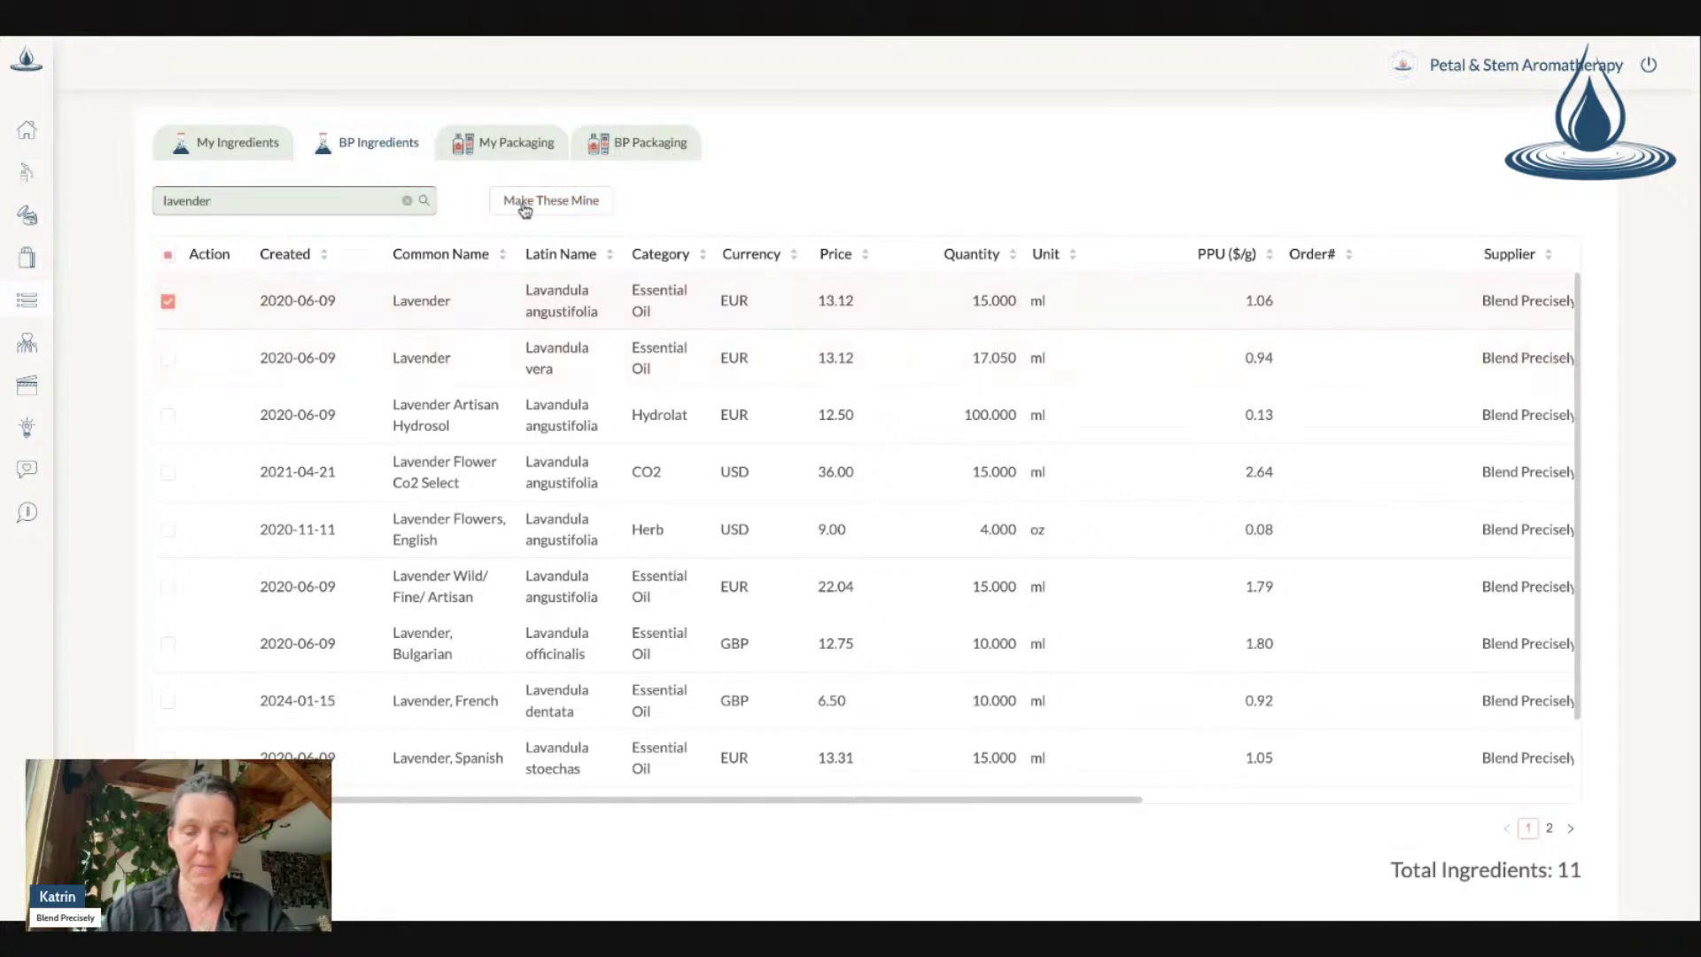
pyautogui.click(571, 203)
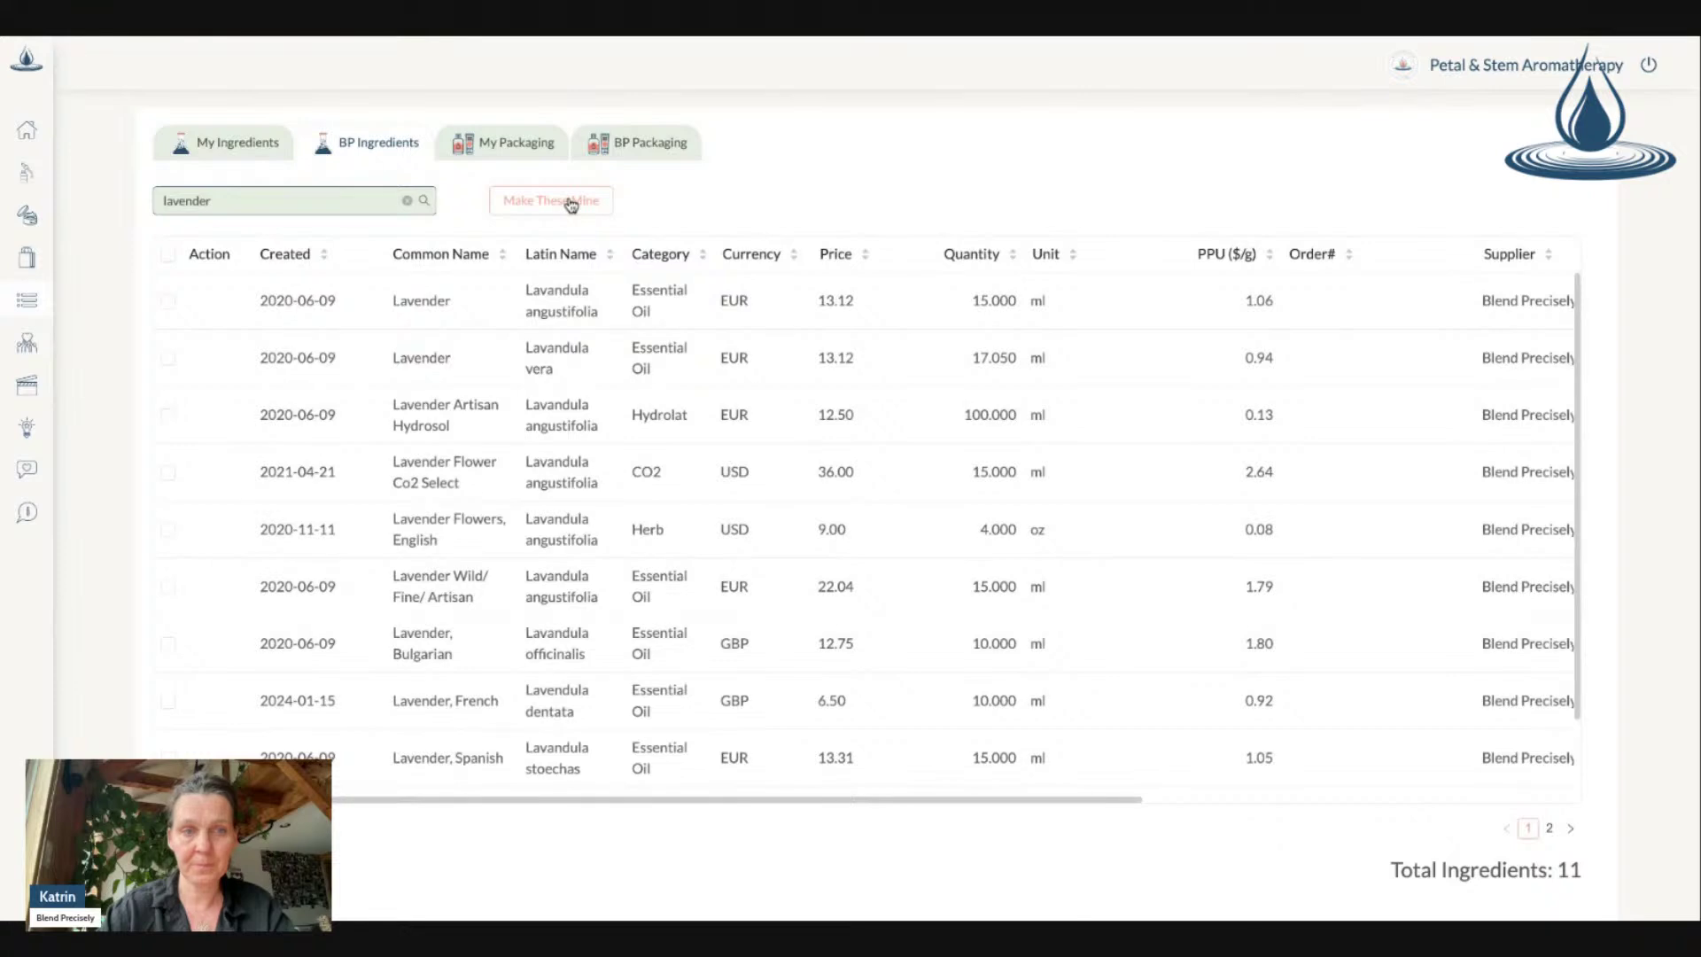
# Step: Find the newly copied lavender essential oil by searching the personal ingredients for "lavender", and set its currency to USD
pyautogui.click(217, 147)
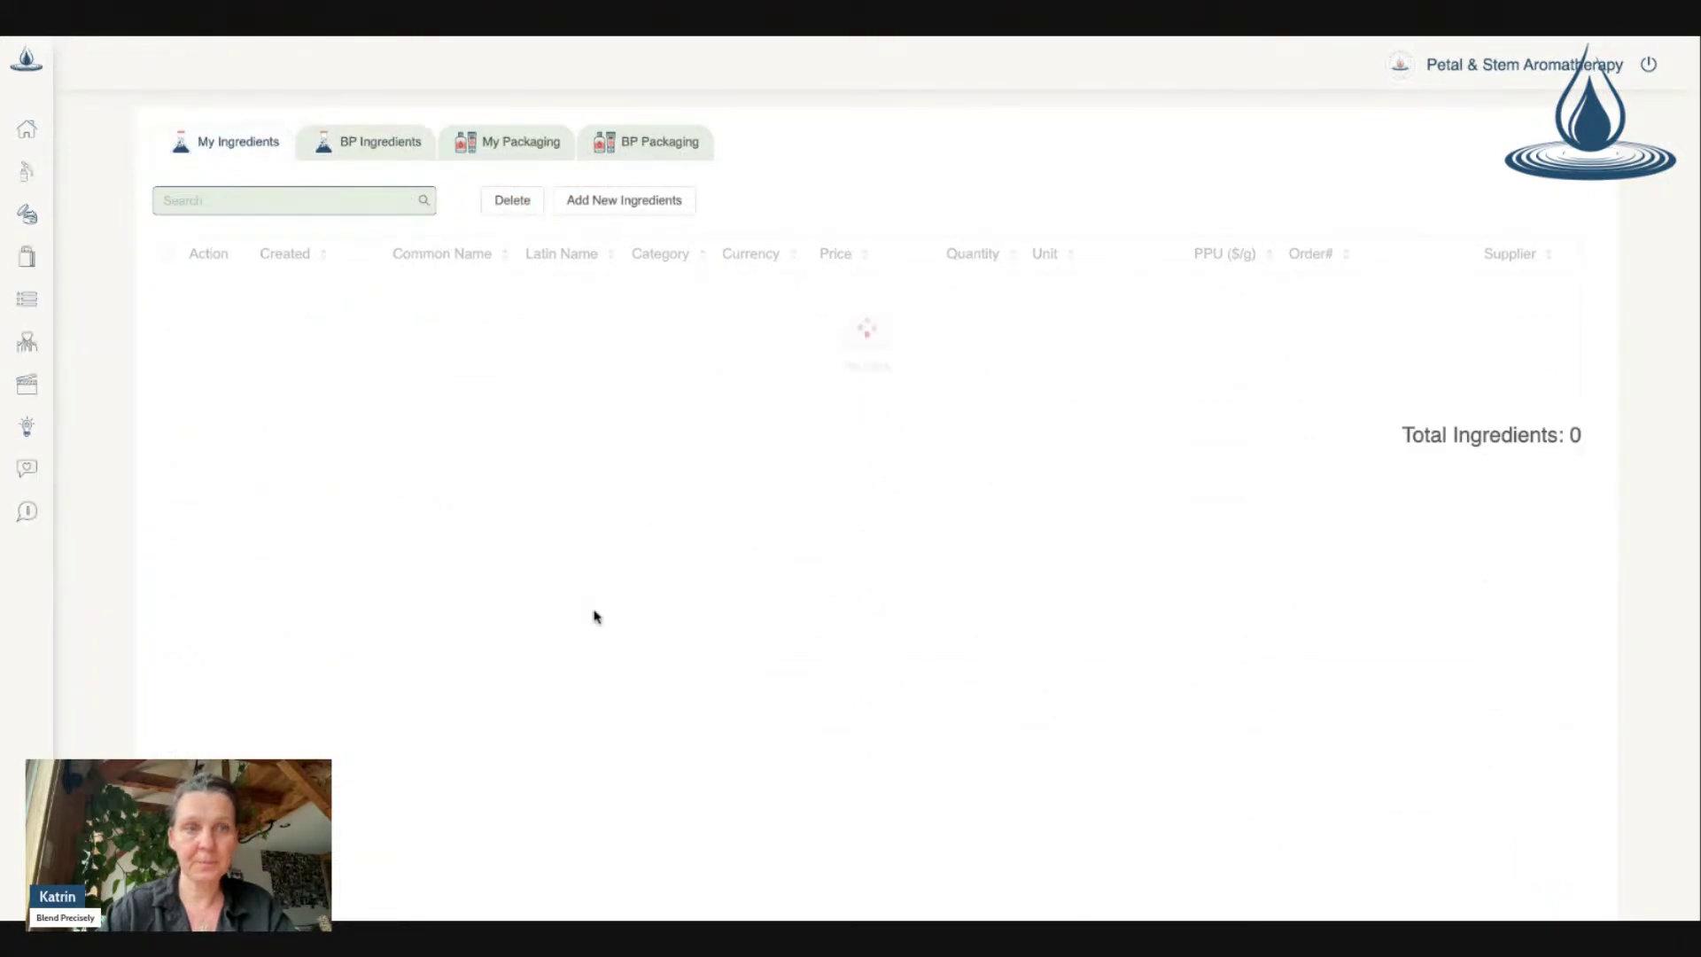
pyautogui.click(319, 202)
pyautogui.write('lavender')
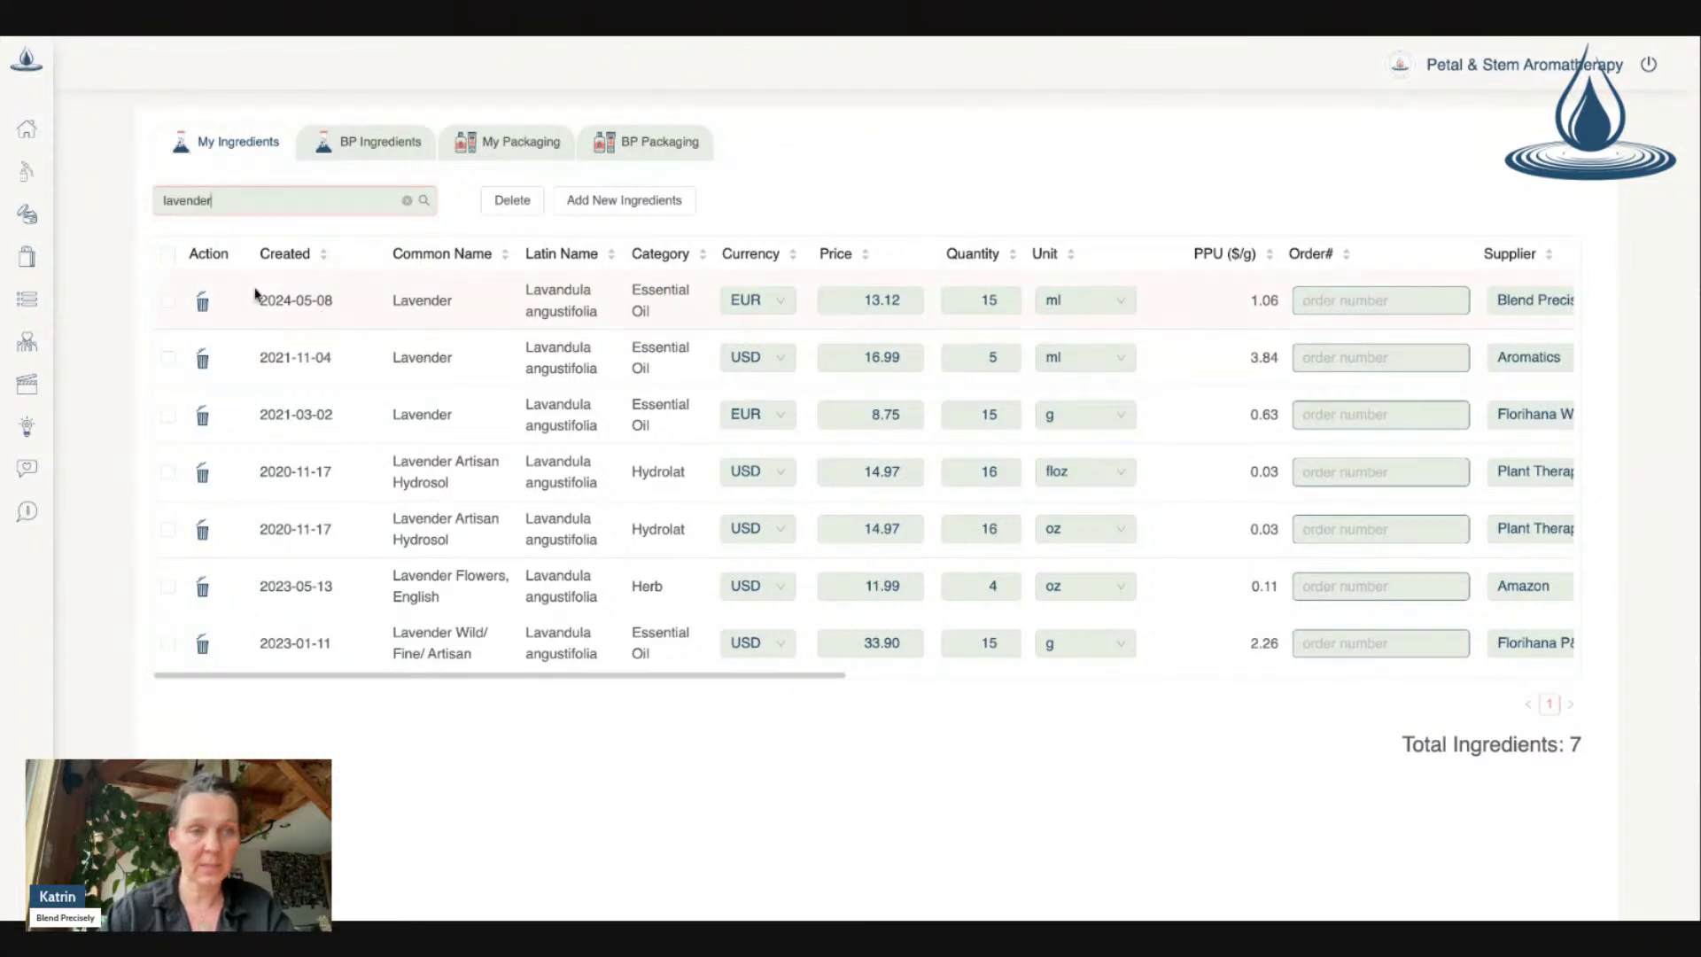
pyautogui.click(784, 303)
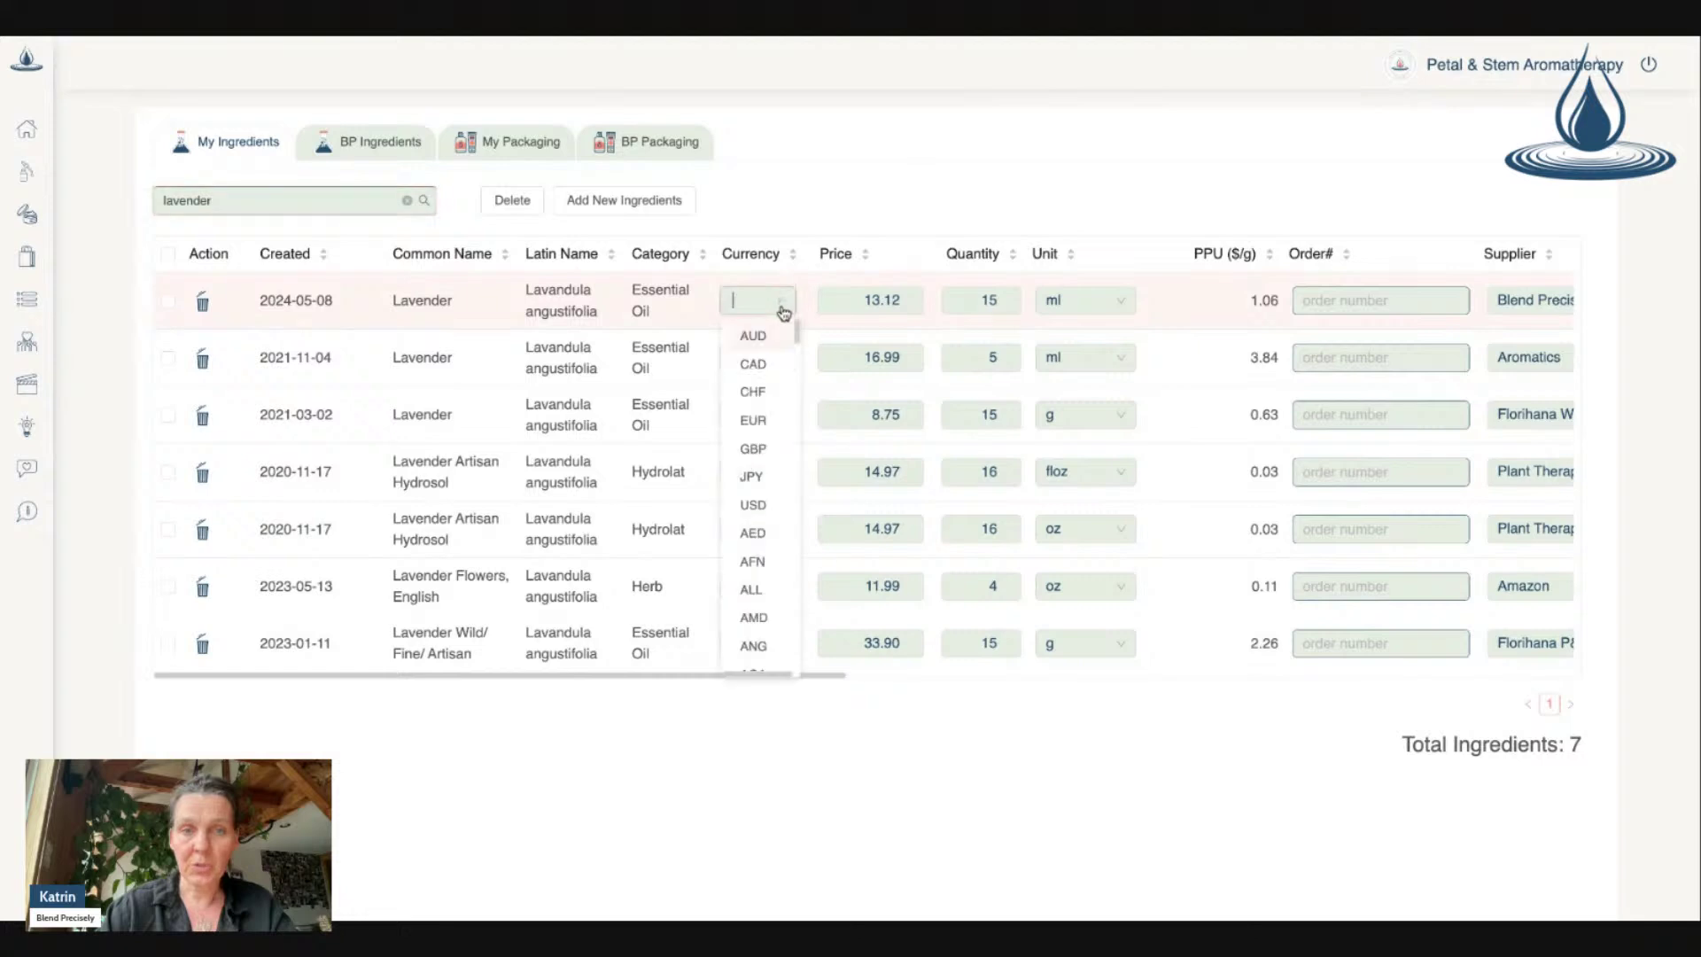
pyautogui.click(754, 506)
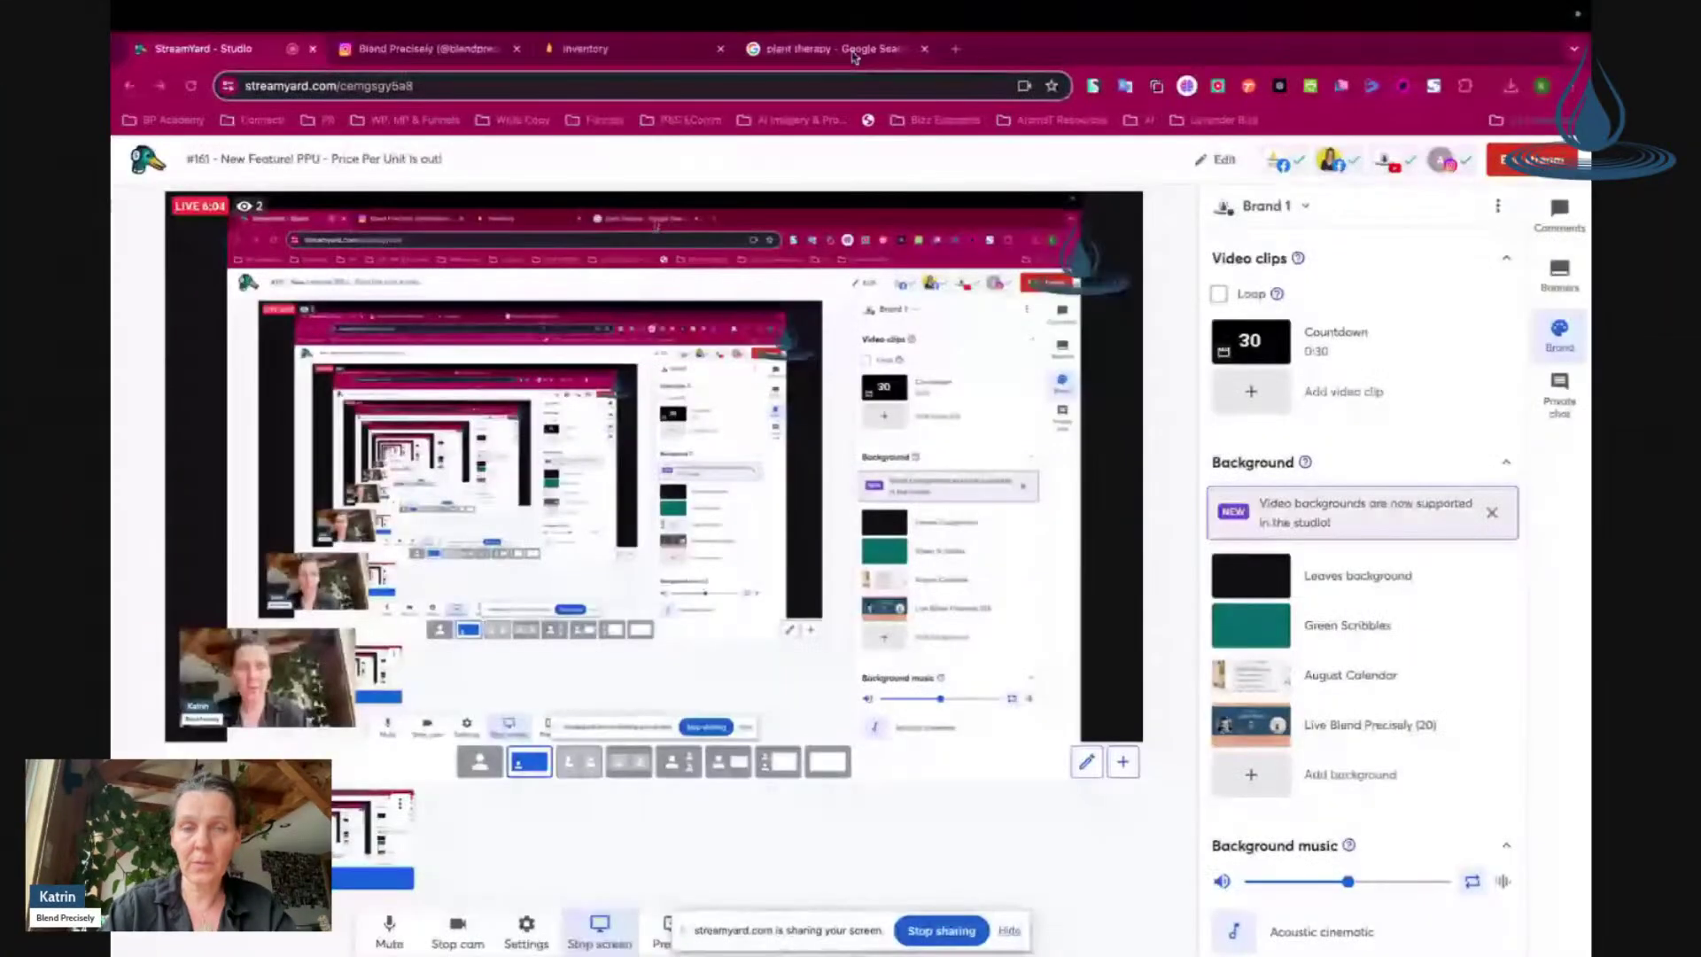
# Step: Switch to the Plant Therapy website, search it for "lavender" and dismiss the coupon sign-up offer
pyautogui.click(833, 48)
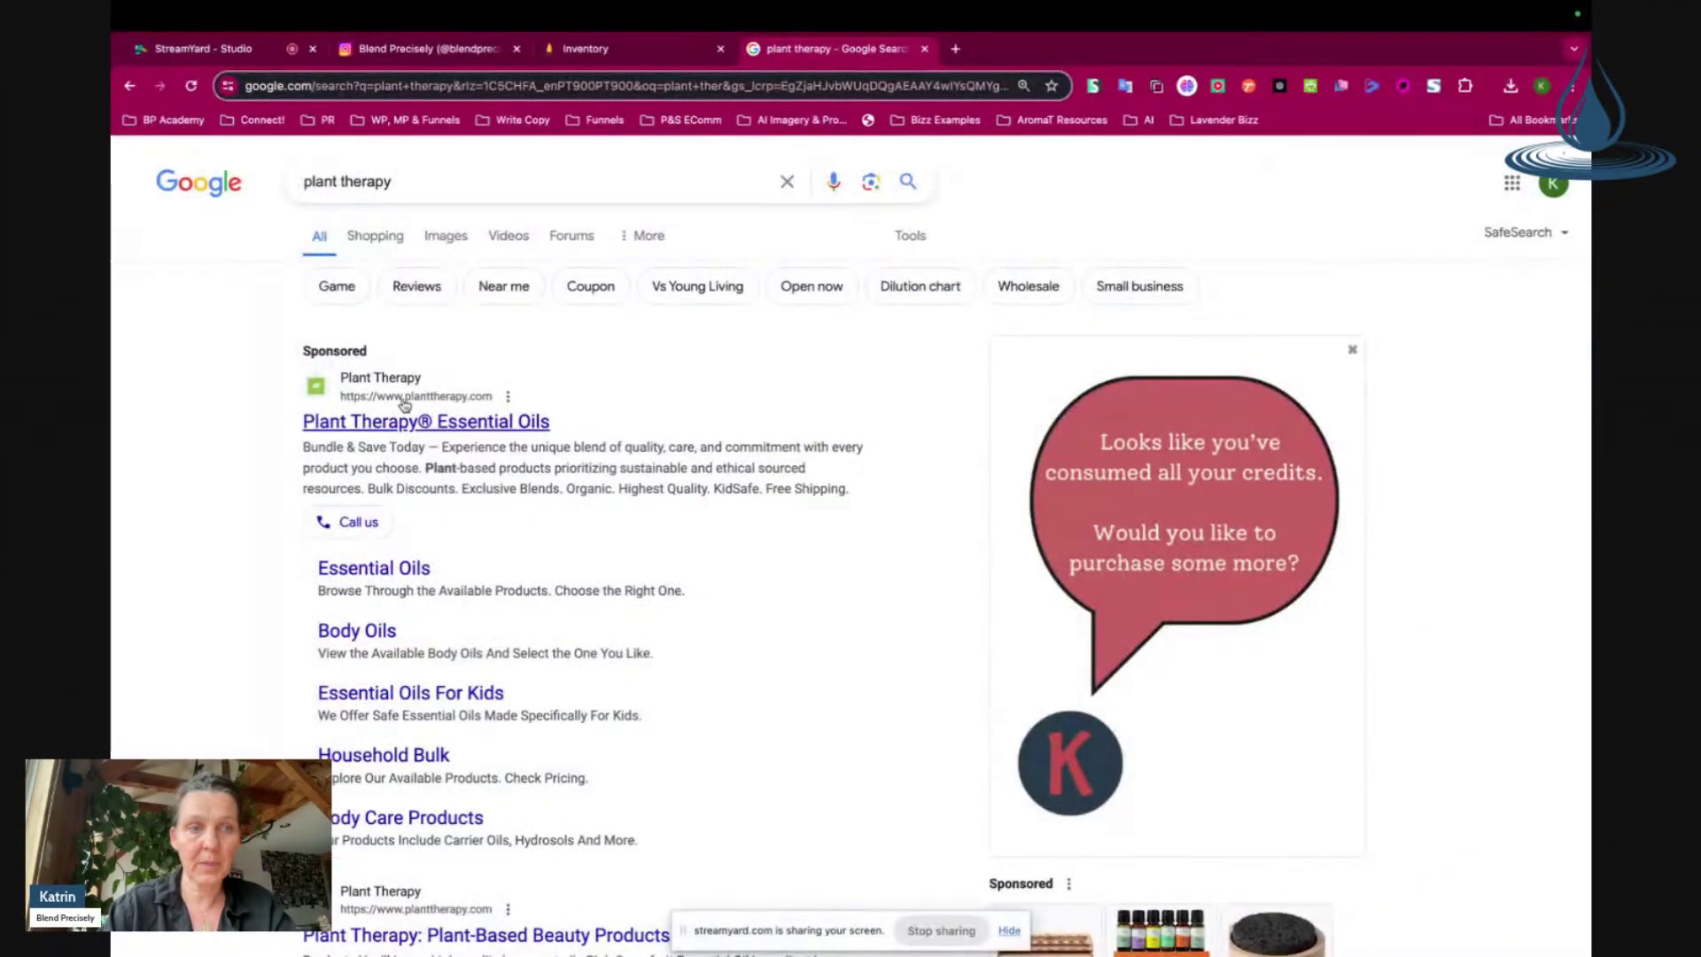
pyautogui.click(406, 425)
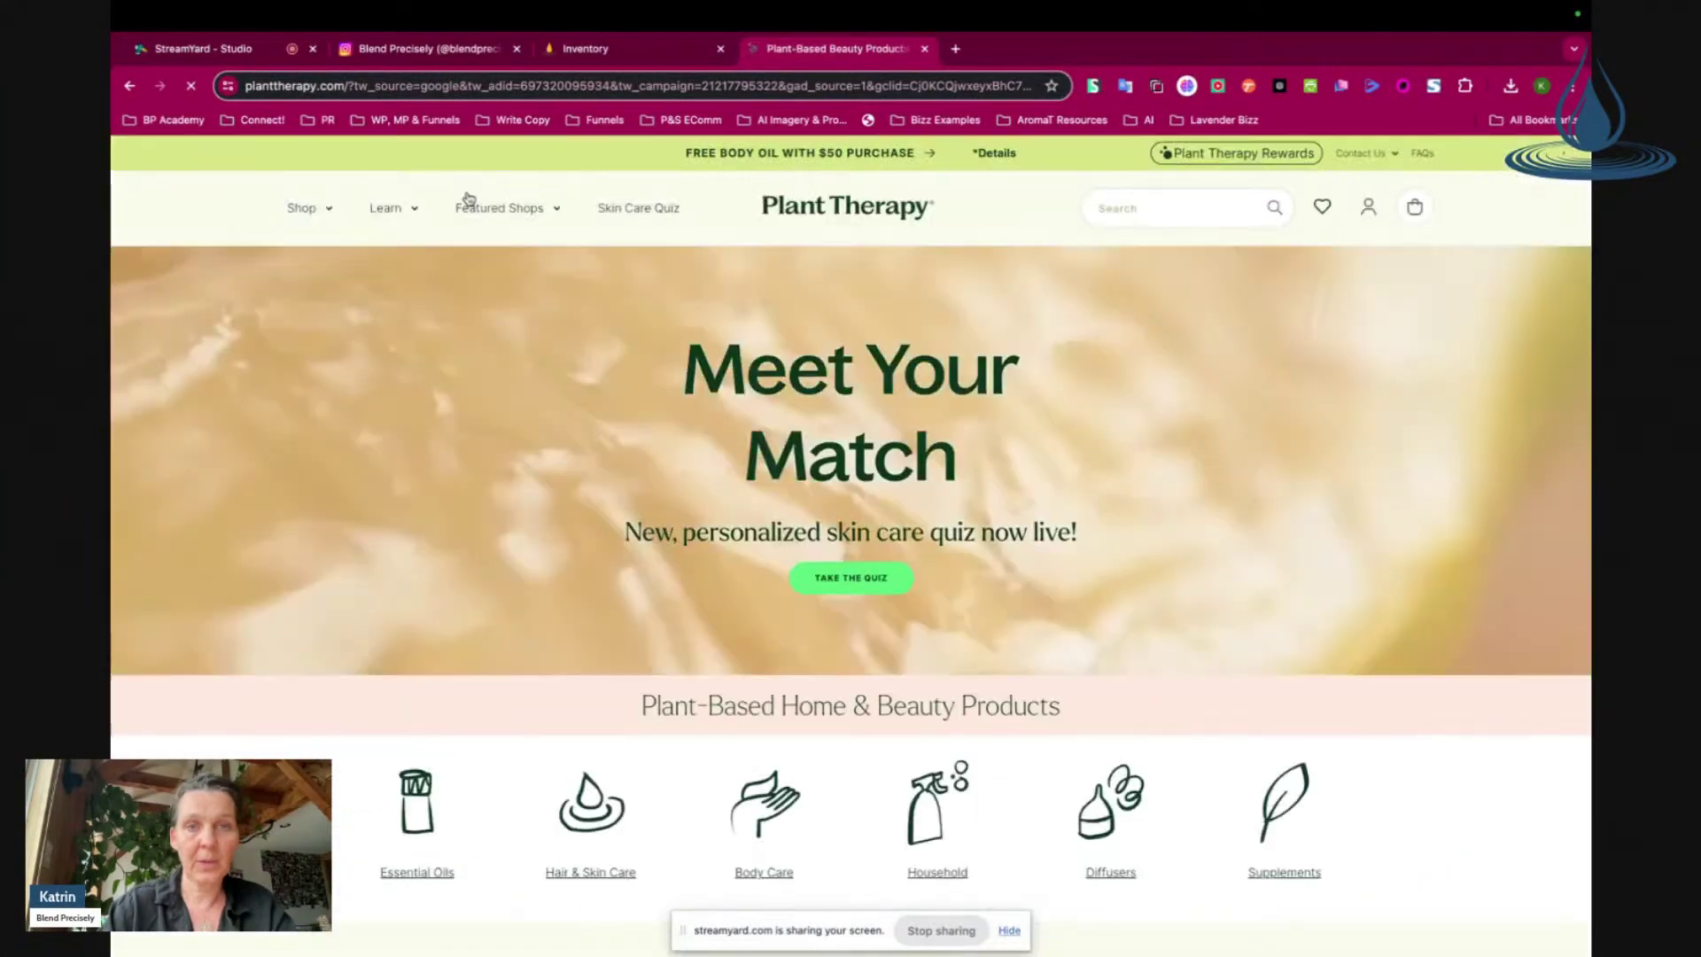
pyautogui.click(1151, 208)
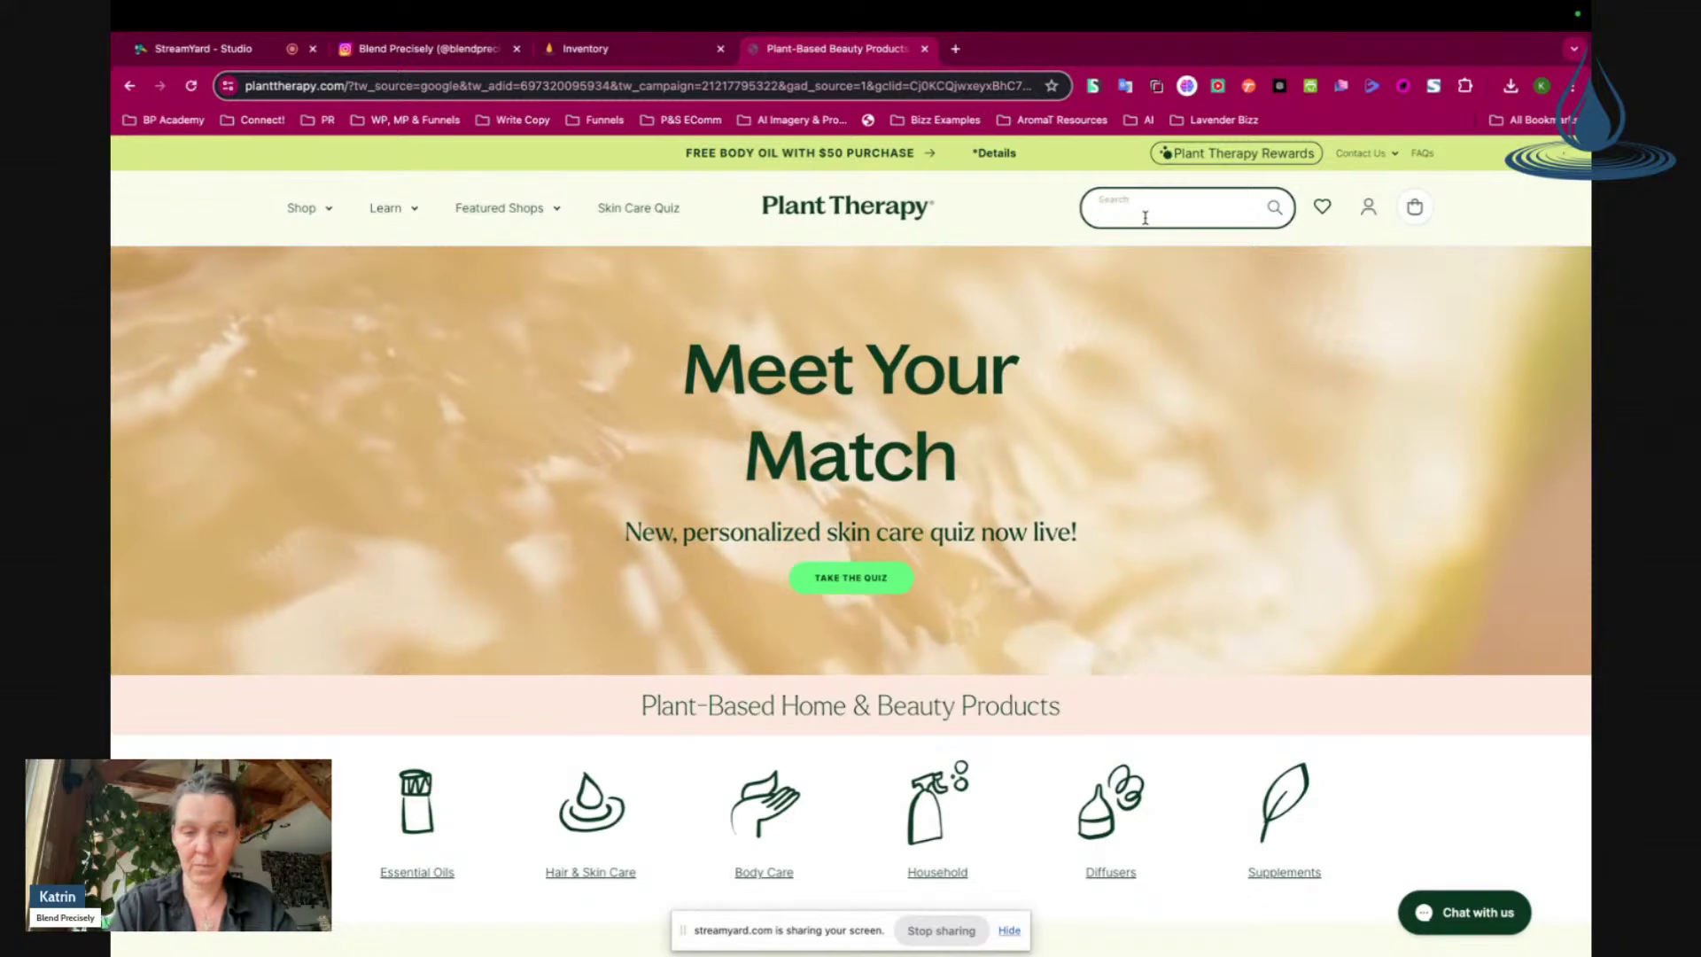
pyautogui.write('lavender')
pyautogui.press('Return')
pyautogui.scroll(-4, 1080, 470)
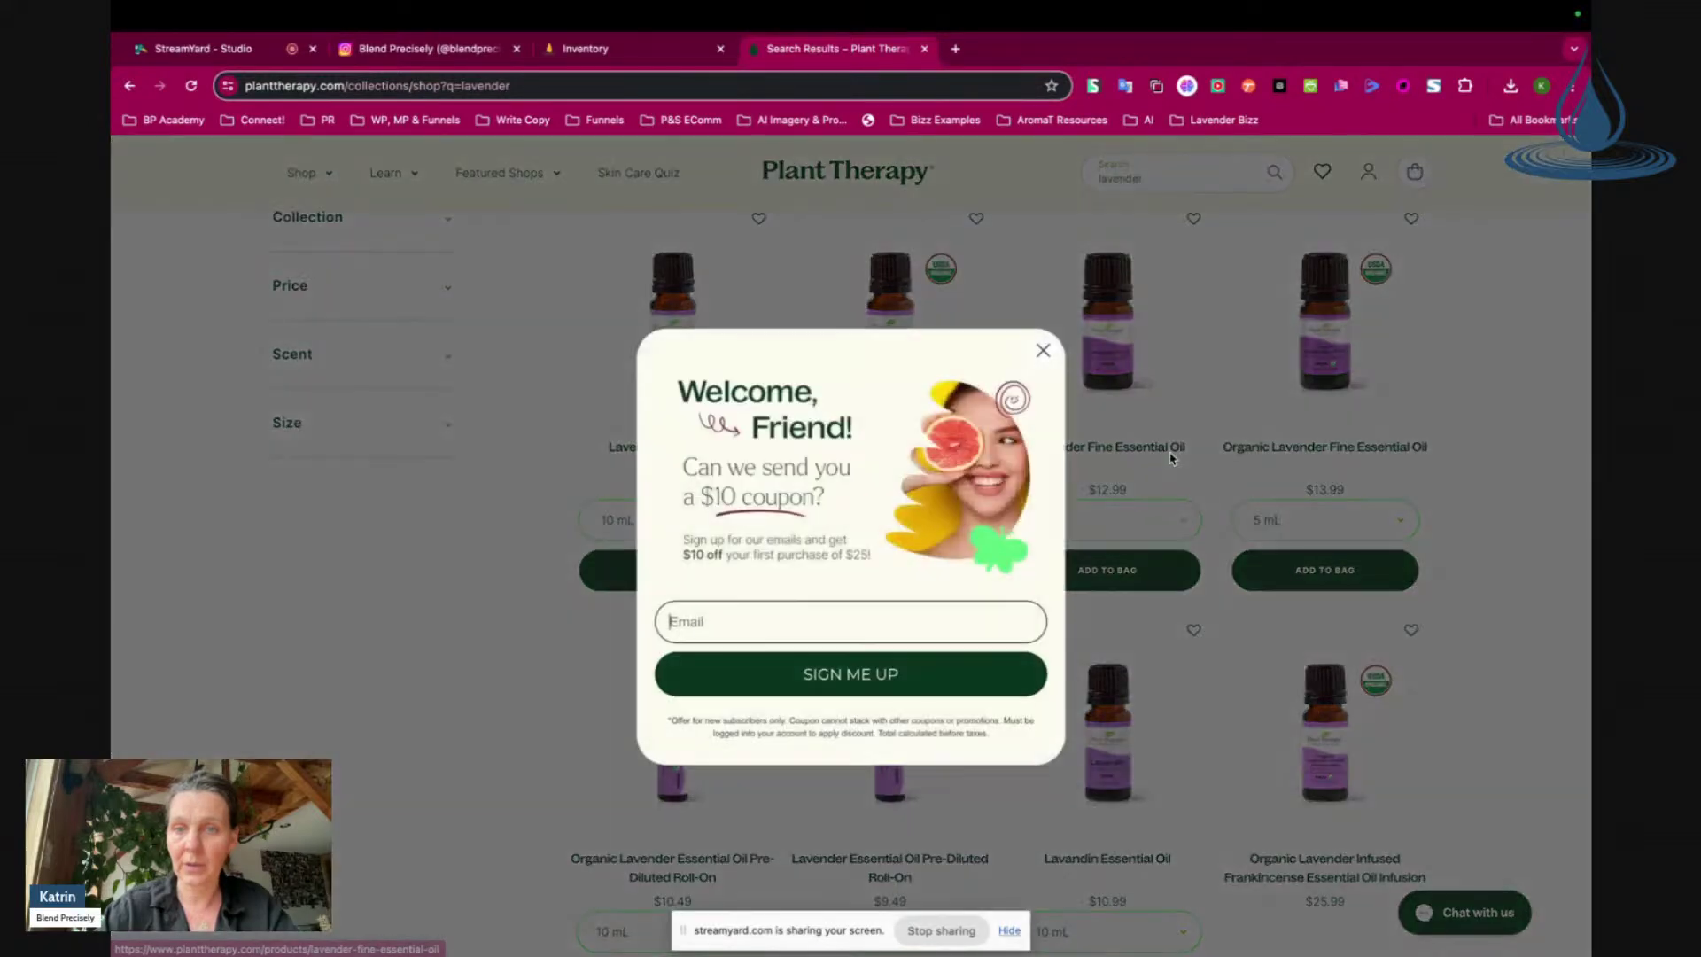
pyautogui.click(1042, 351)
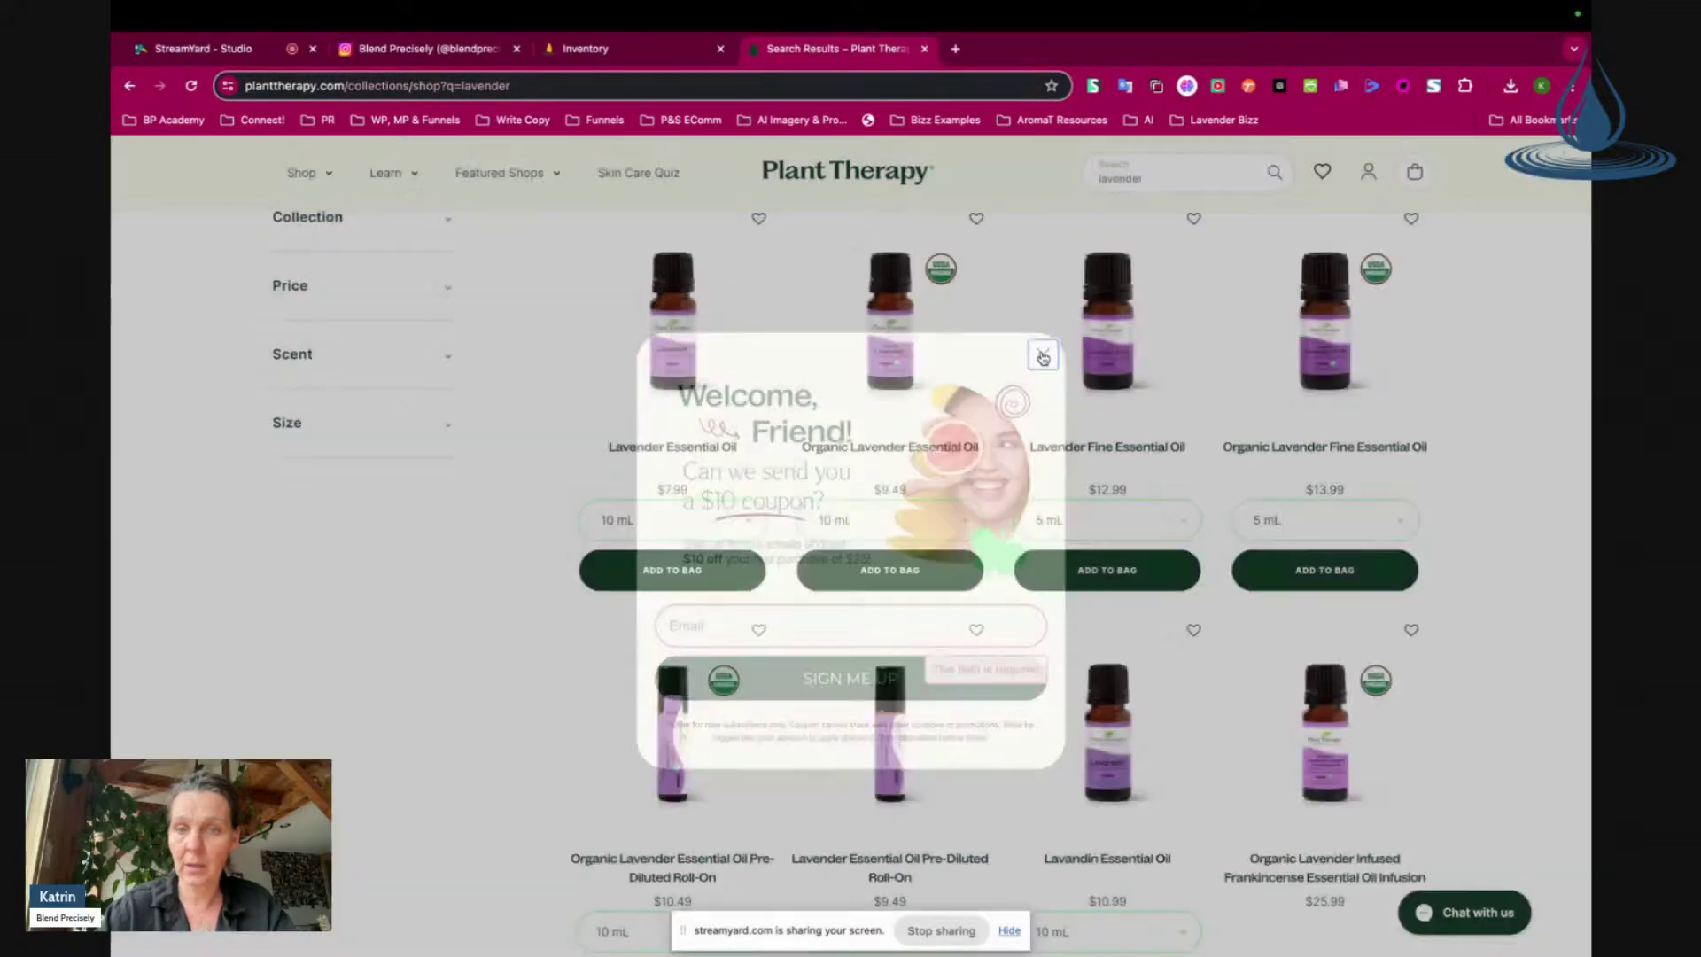
# Step: Look up the 10 mL price of Lavender Fine Essential Oil in the results and examine its product page
pyautogui.click(1103, 522)
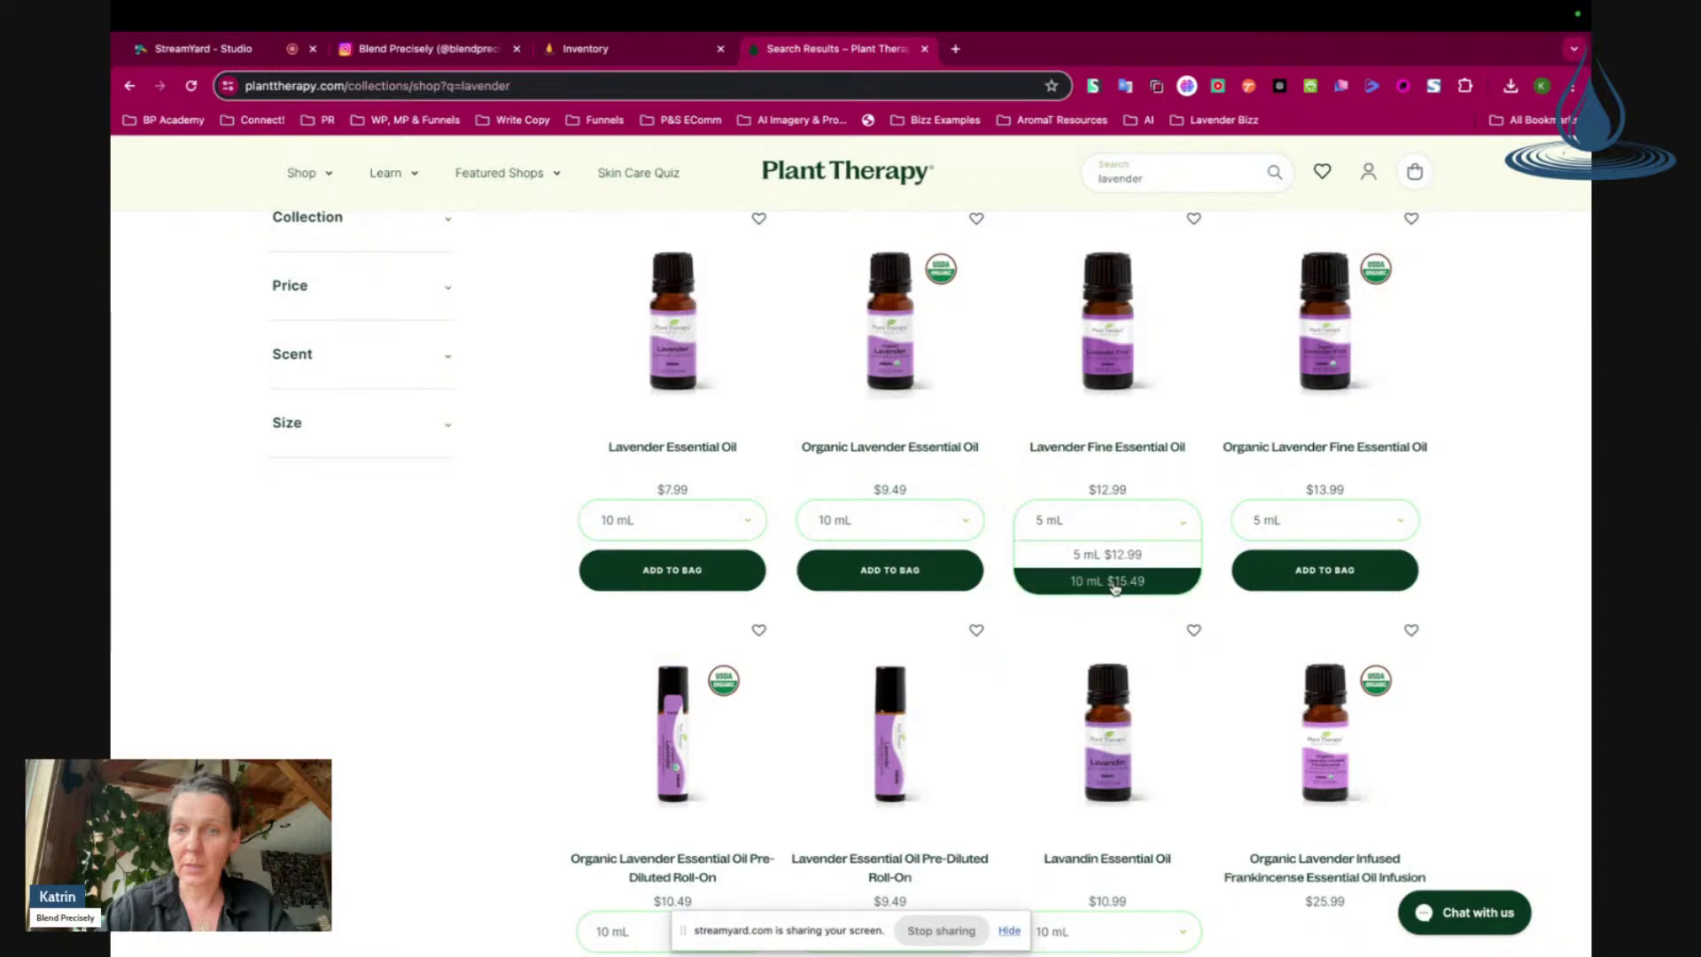
pyautogui.click(1114, 585)
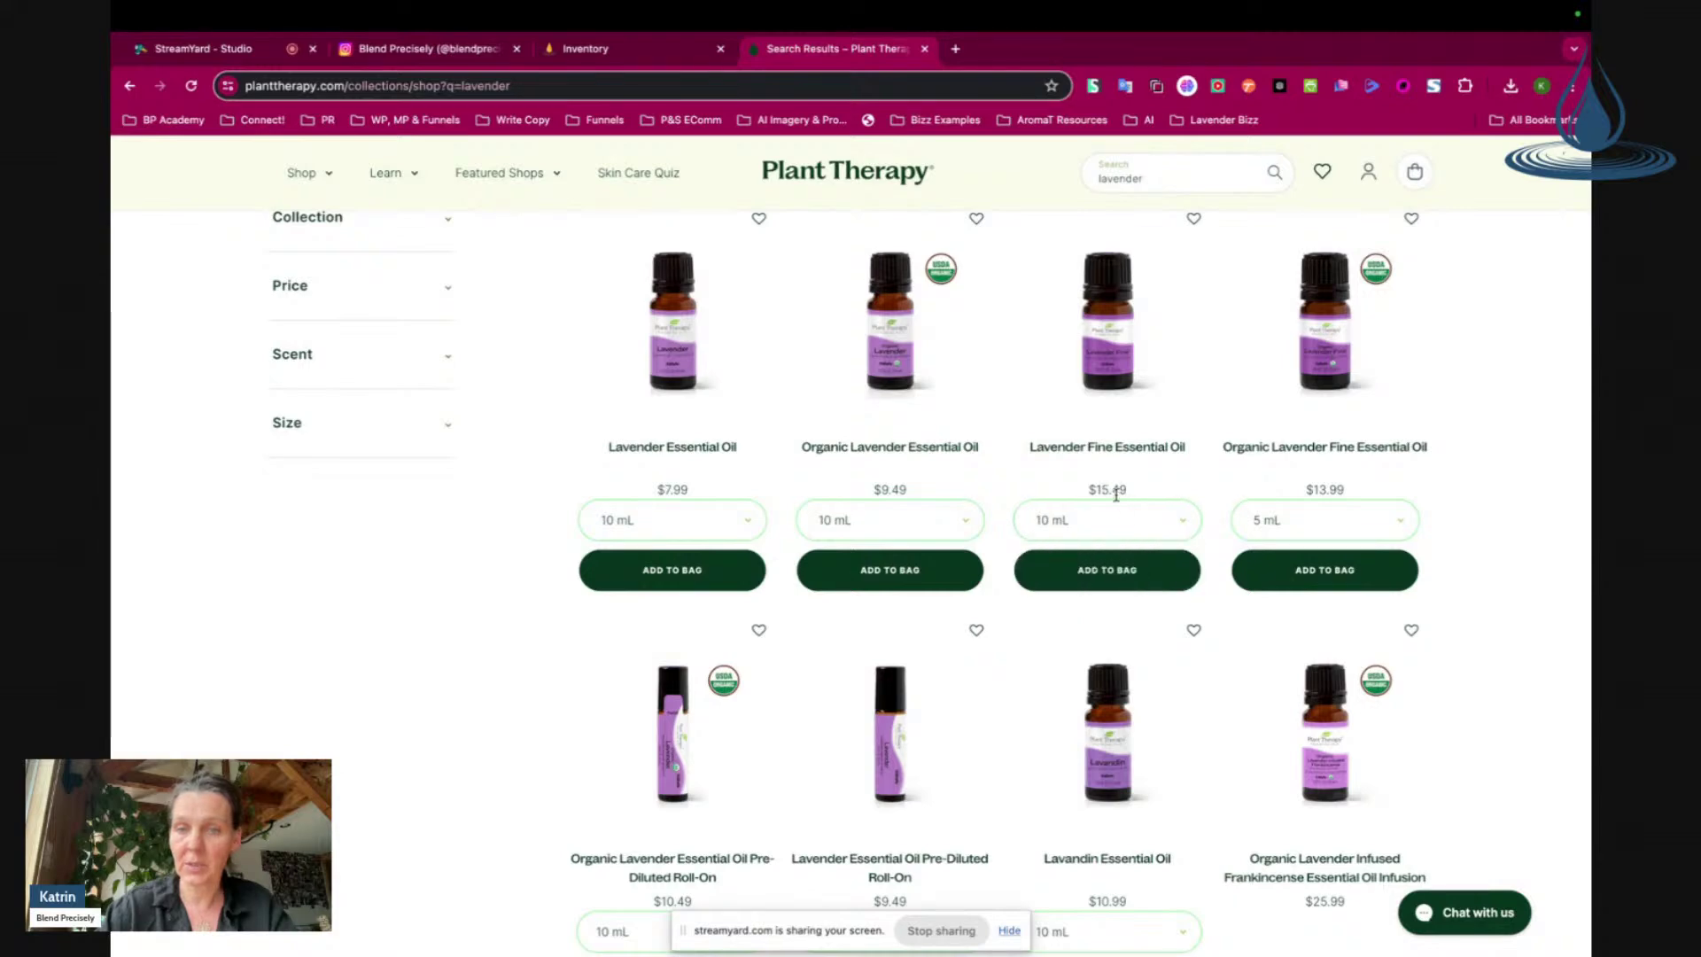
pyautogui.click(1101, 445)
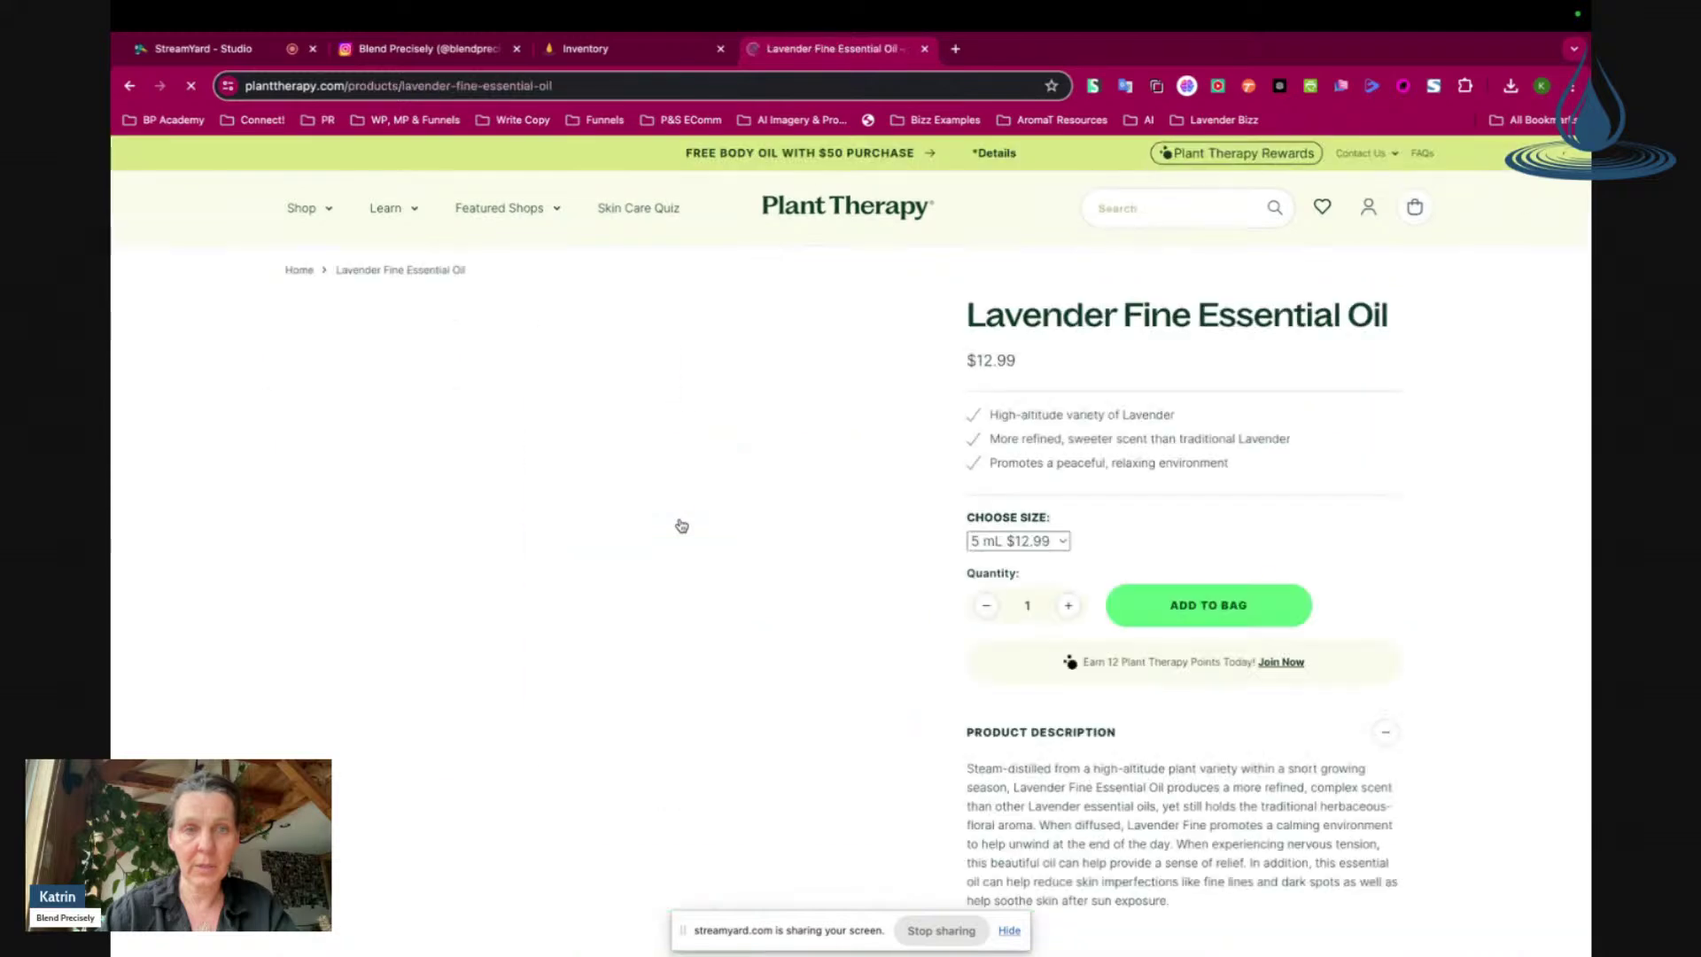
pyautogui.scroll(-2, 1069, 434)
pyautogui.scroll(-6, 1069, 434)
pyautogui.scroll(3, 1068, 434)
pyautogui.scroll(4, 1069, 434)
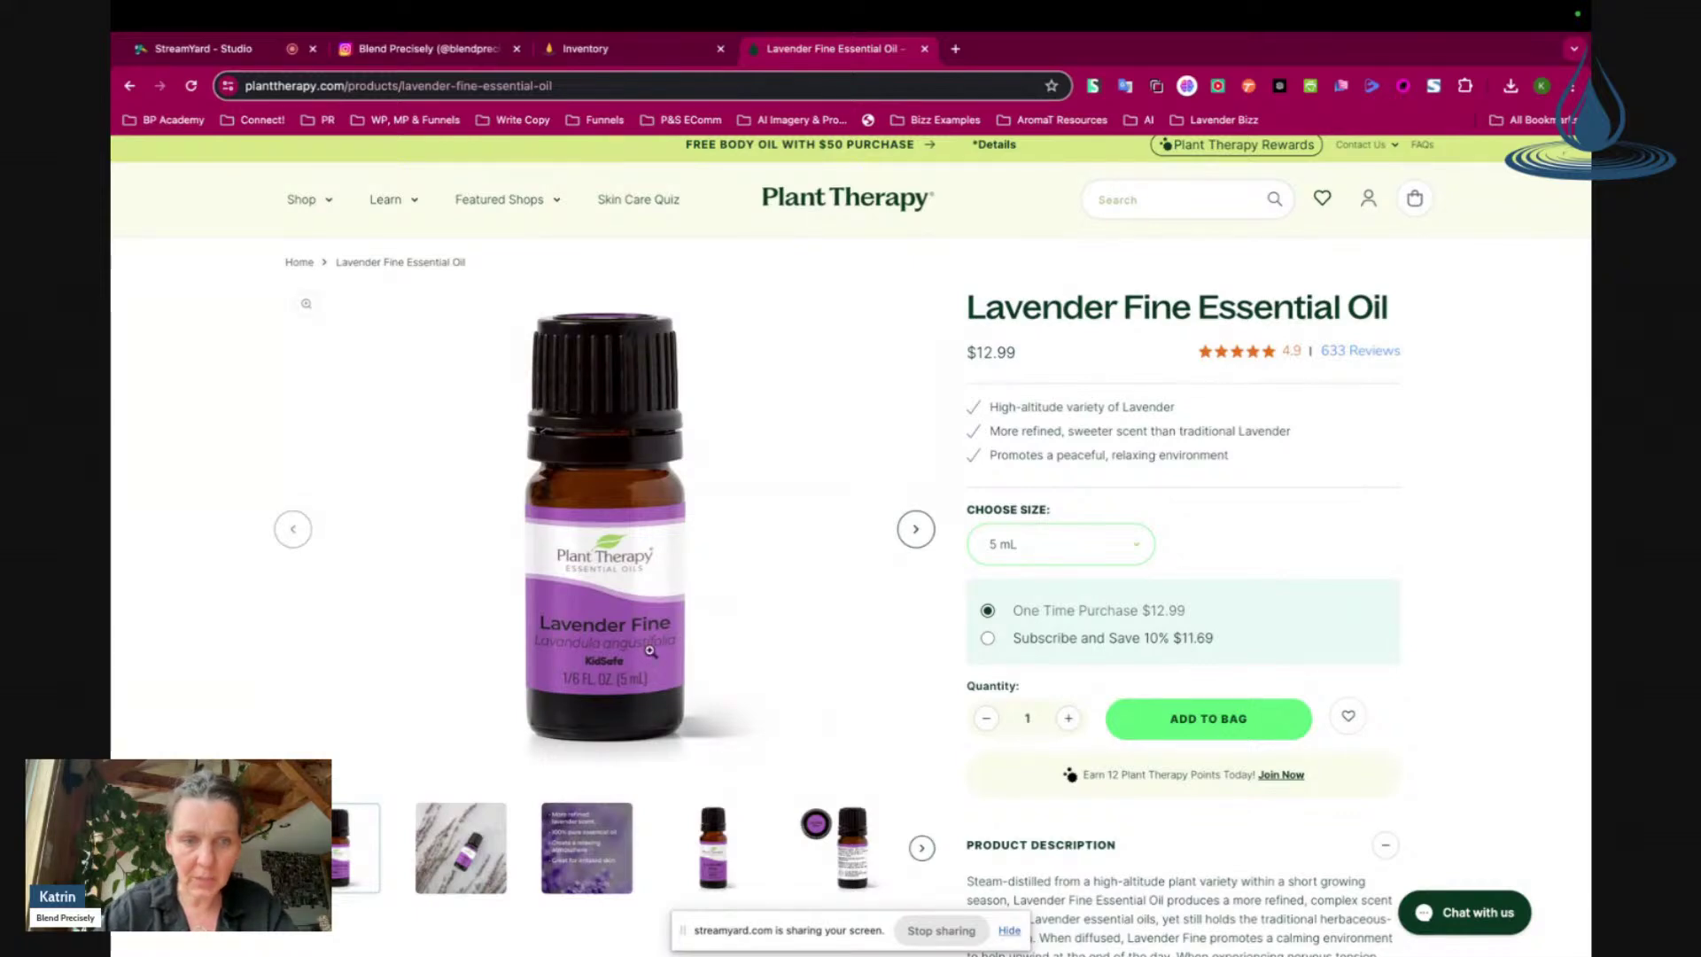
# Step: Choose the 10 mL size on the Lavender Fine product page and check its price and description
pyautogui.scroll(-1, 1052, 580)
pyautogui.click(1030, 494)
pyautogui.click(1061, 553)
pyautogui.scroll(-3, 1067, 371)
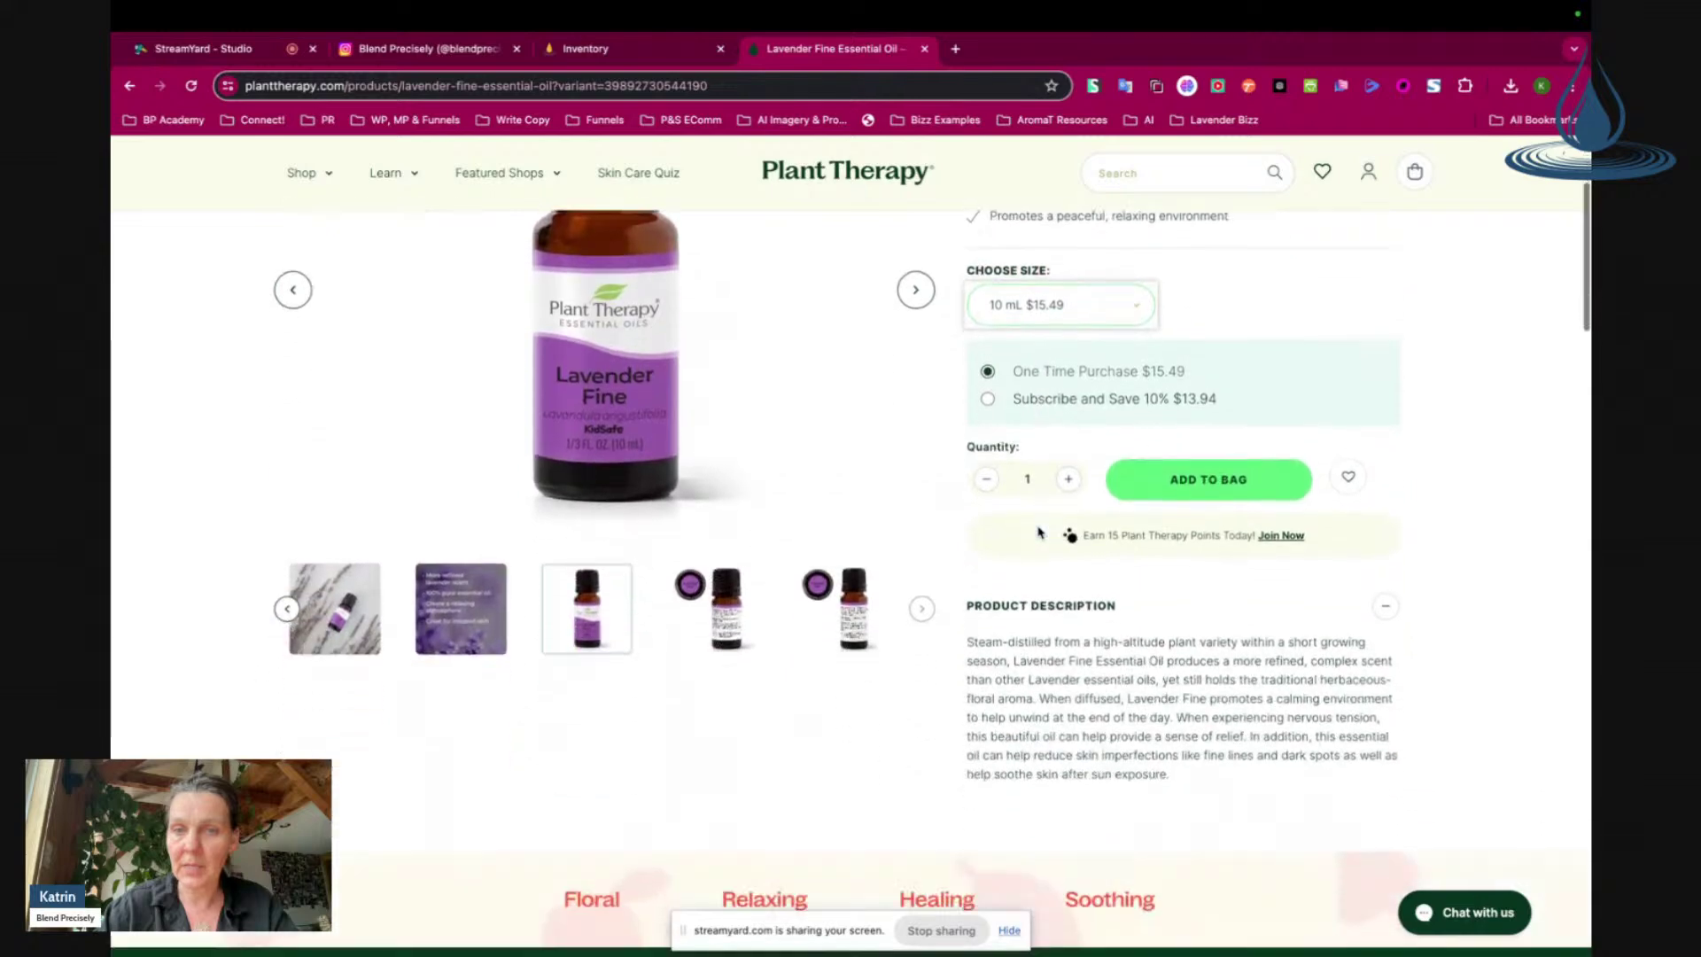
# Step: Return to the Blend Precisely inventory and set the new lavender entry's price to 15.49 and quantity to 10
pyautogui.click(589, 51)
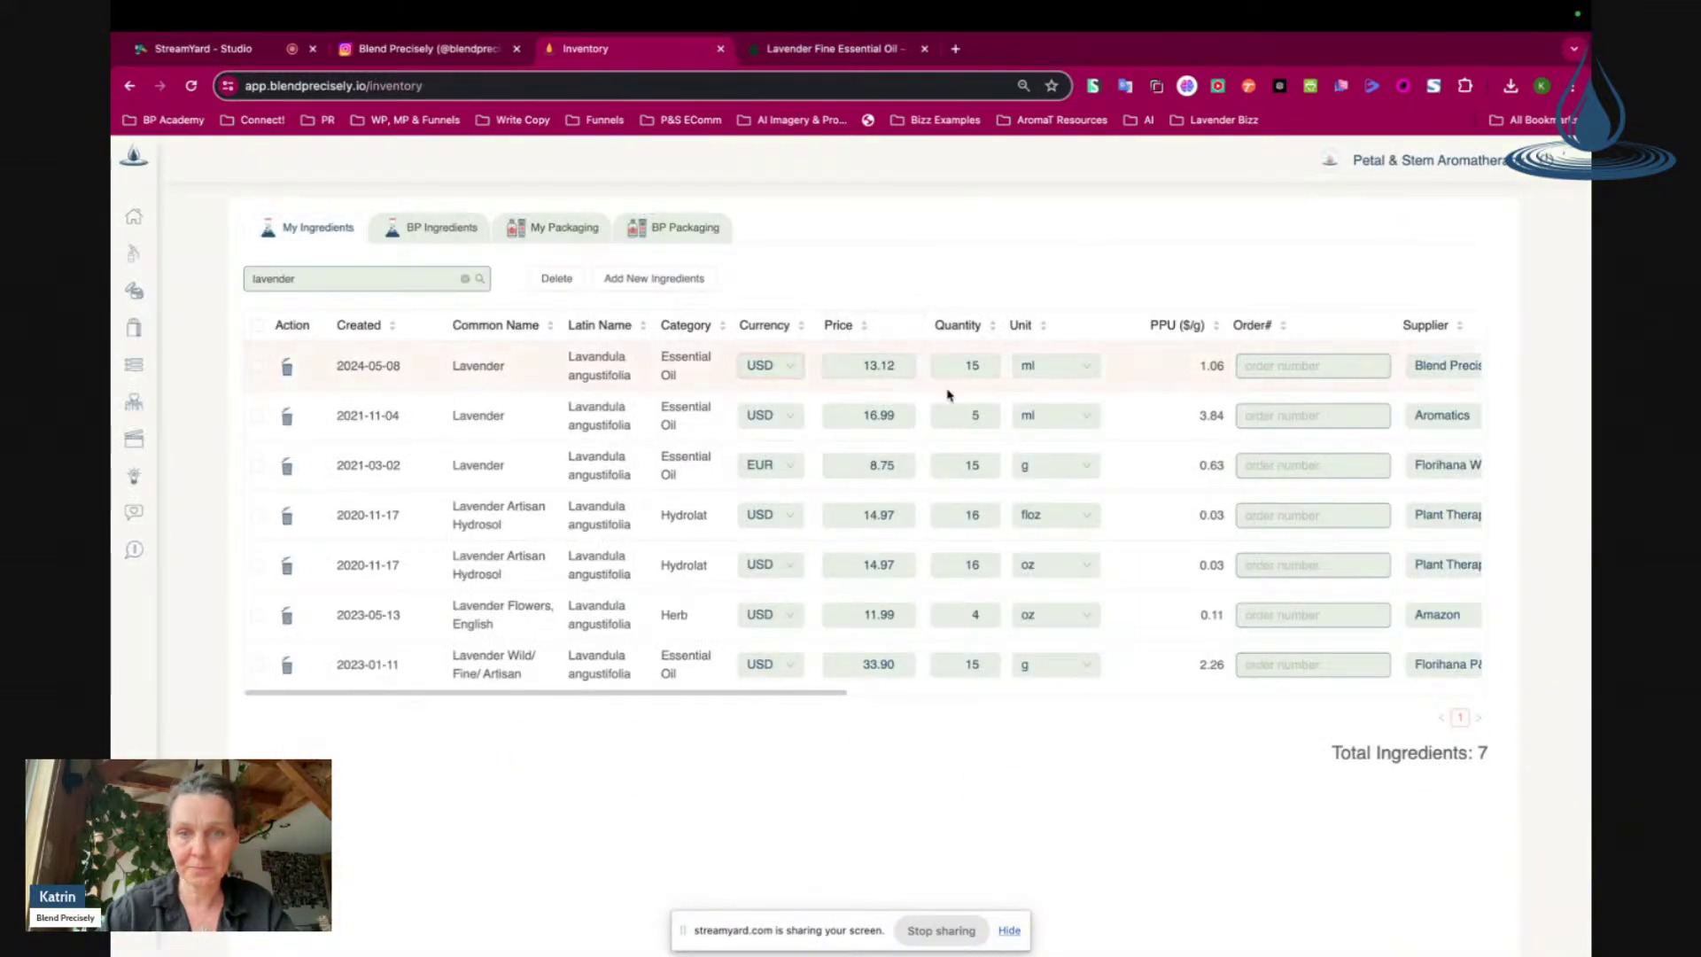
pyautogui.moveTo(854, 366); pyautogui.dragTo(975, 372)
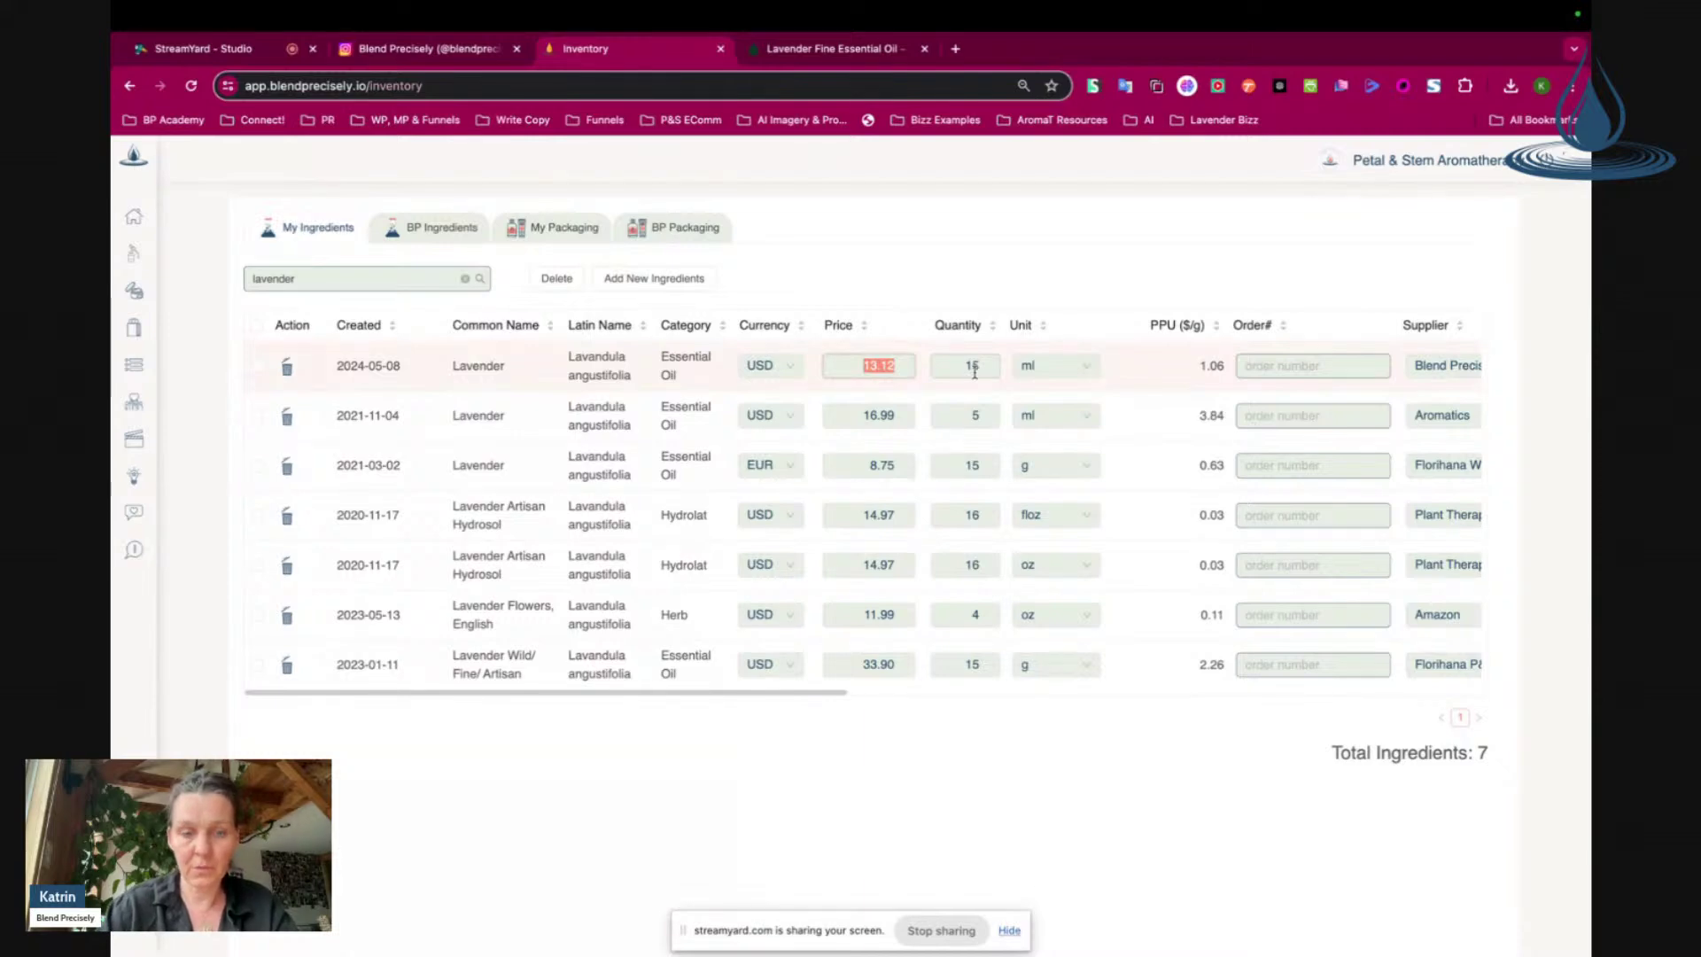
pyautogui.write('15.49')
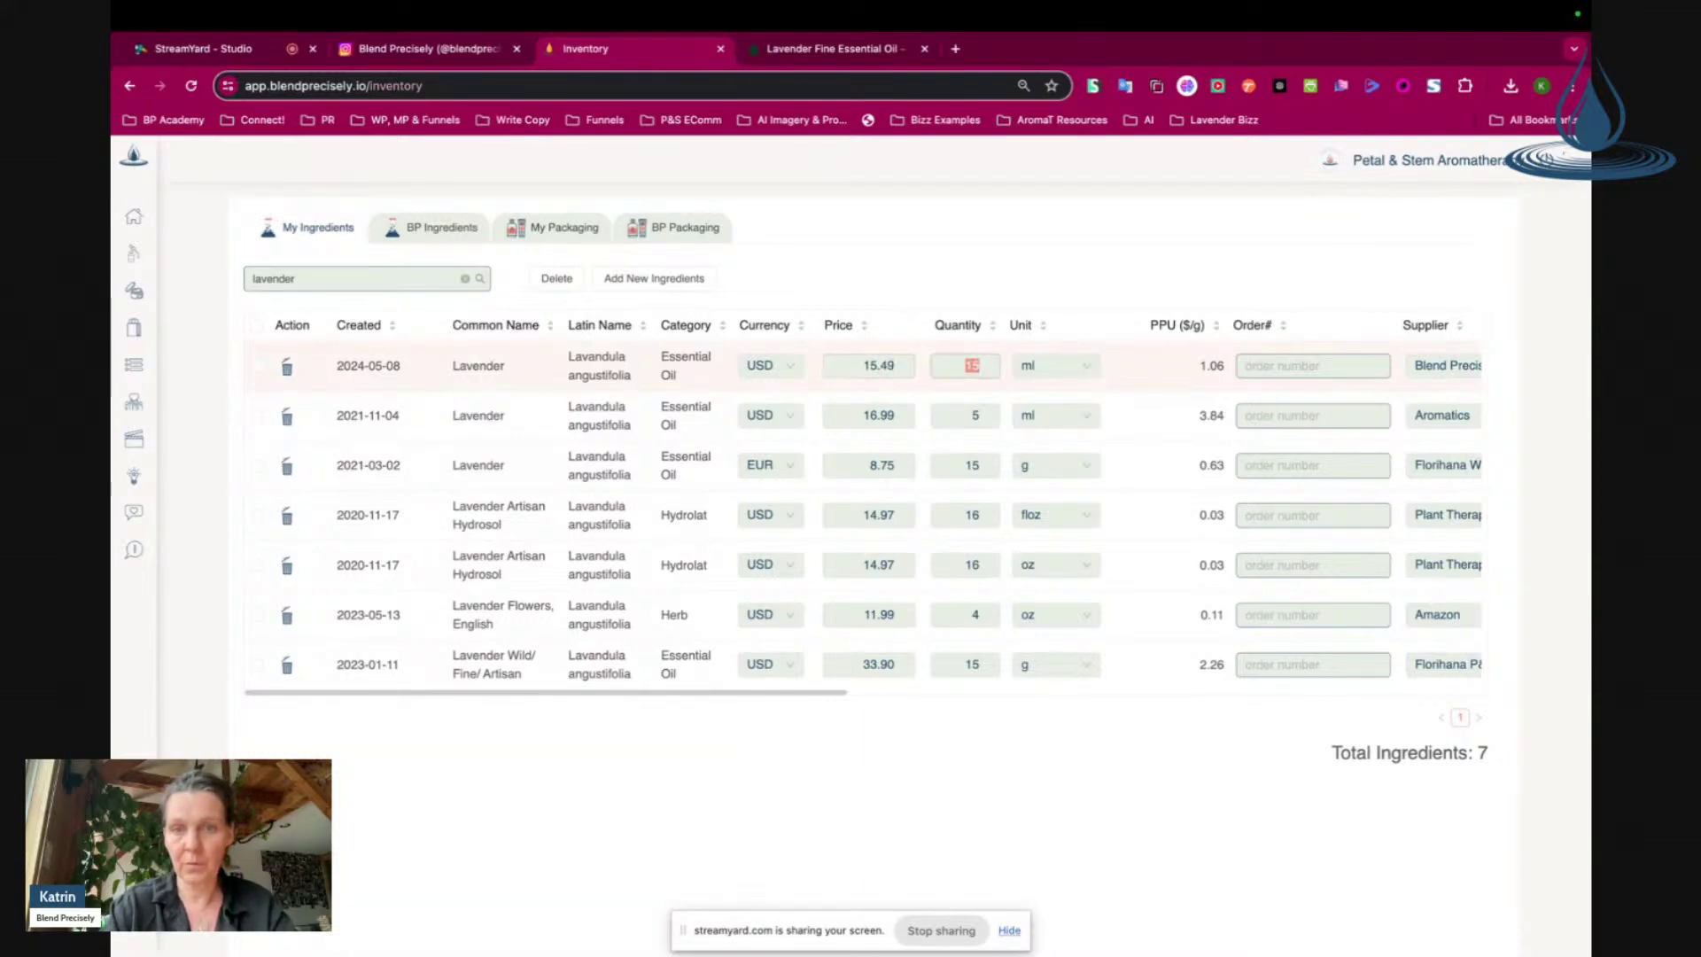
pyautogui.write('10')
pyautogui.press('Tab')
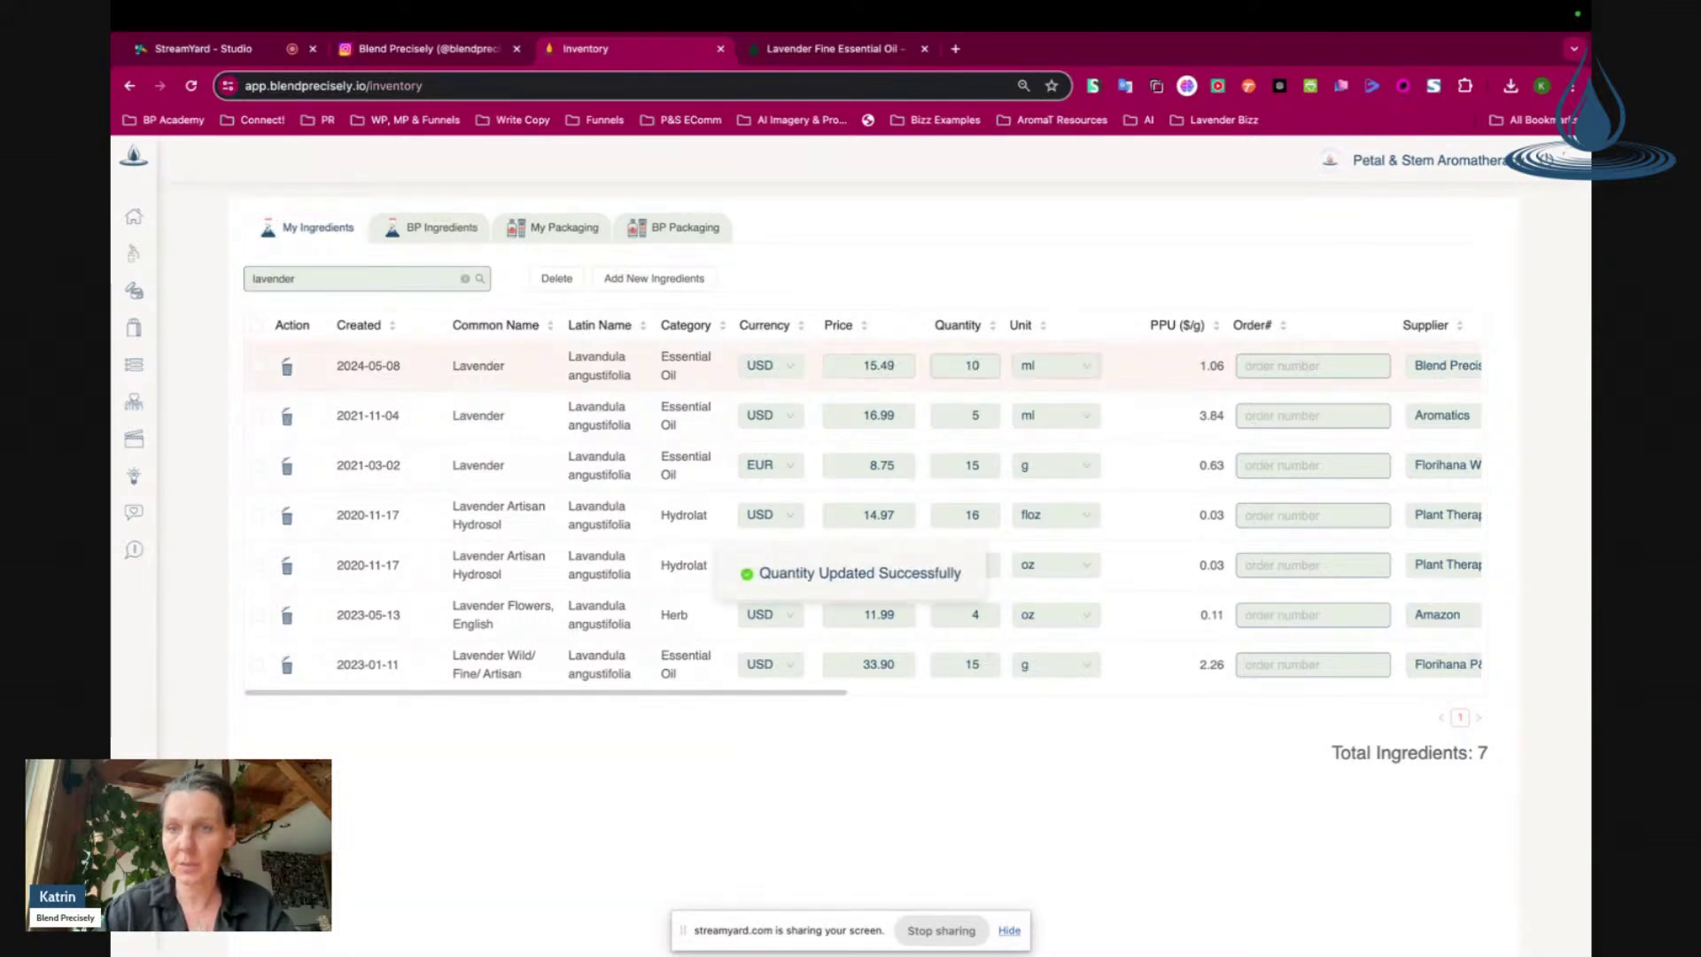
# Step: Set the new lavender entry's supplier to Plant Therapy and check its remaining details
pyautogui.click(1447, 375)
pyautogui.scroll(-5, 1457, 539)
pyautogui.scroll(-1, 1458, 539)
pyautogui.scroll(-6, 1457, 539)
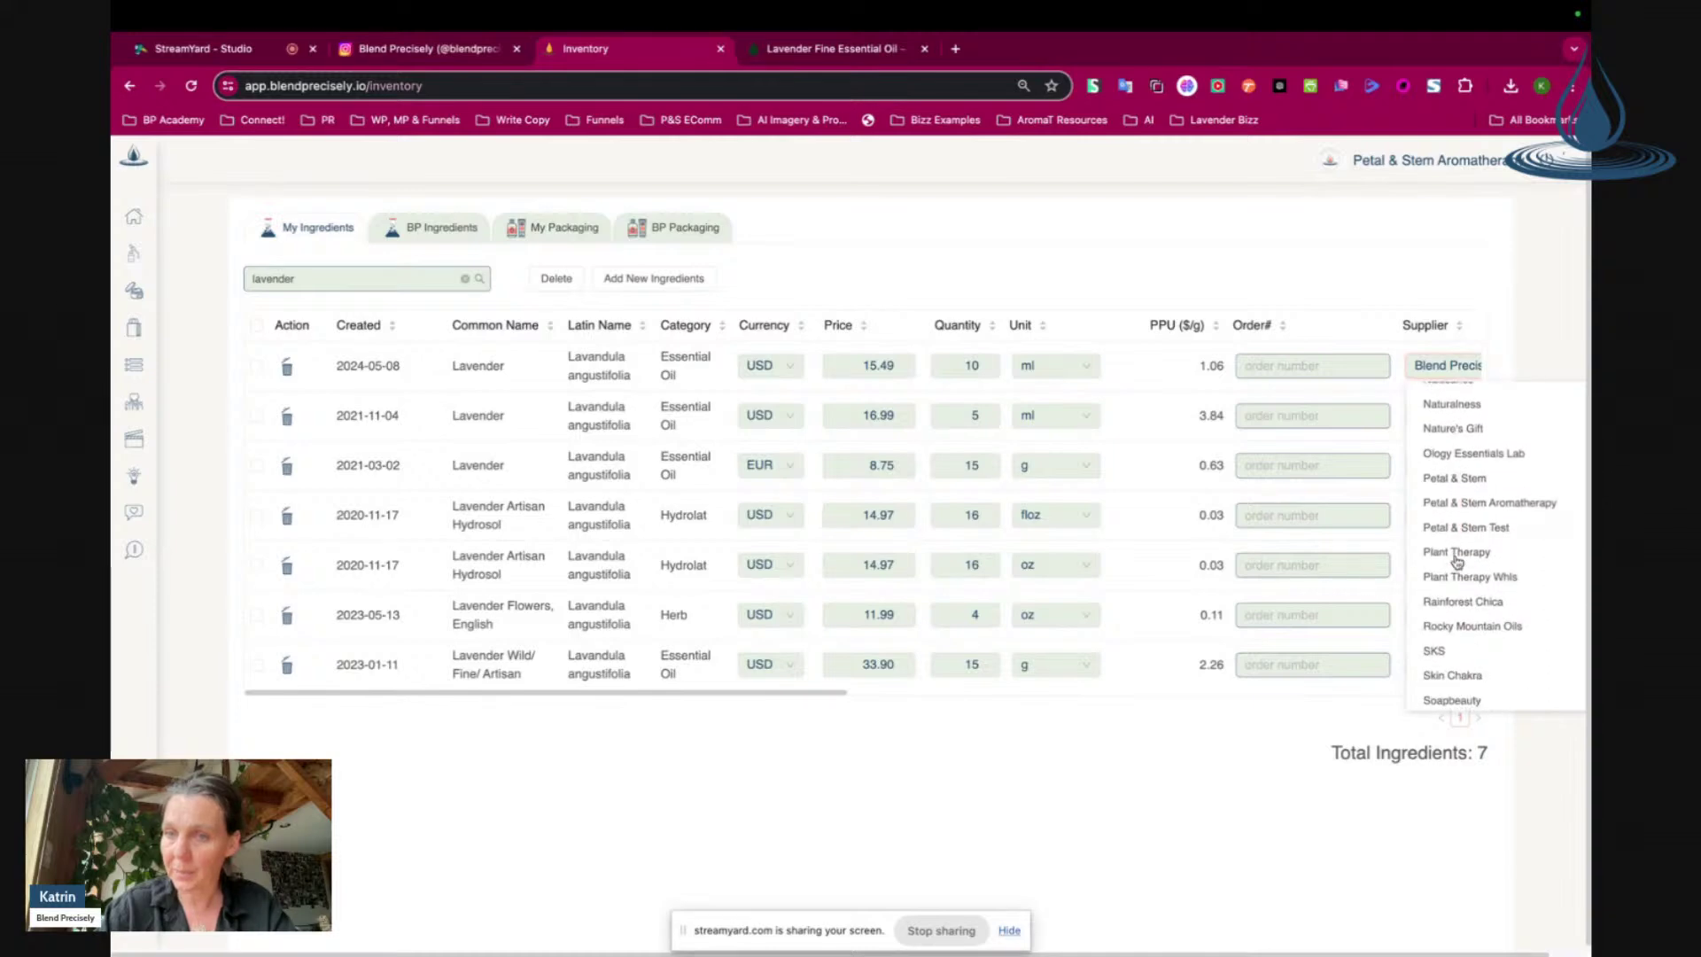
pyautogui.click(1456, 553)
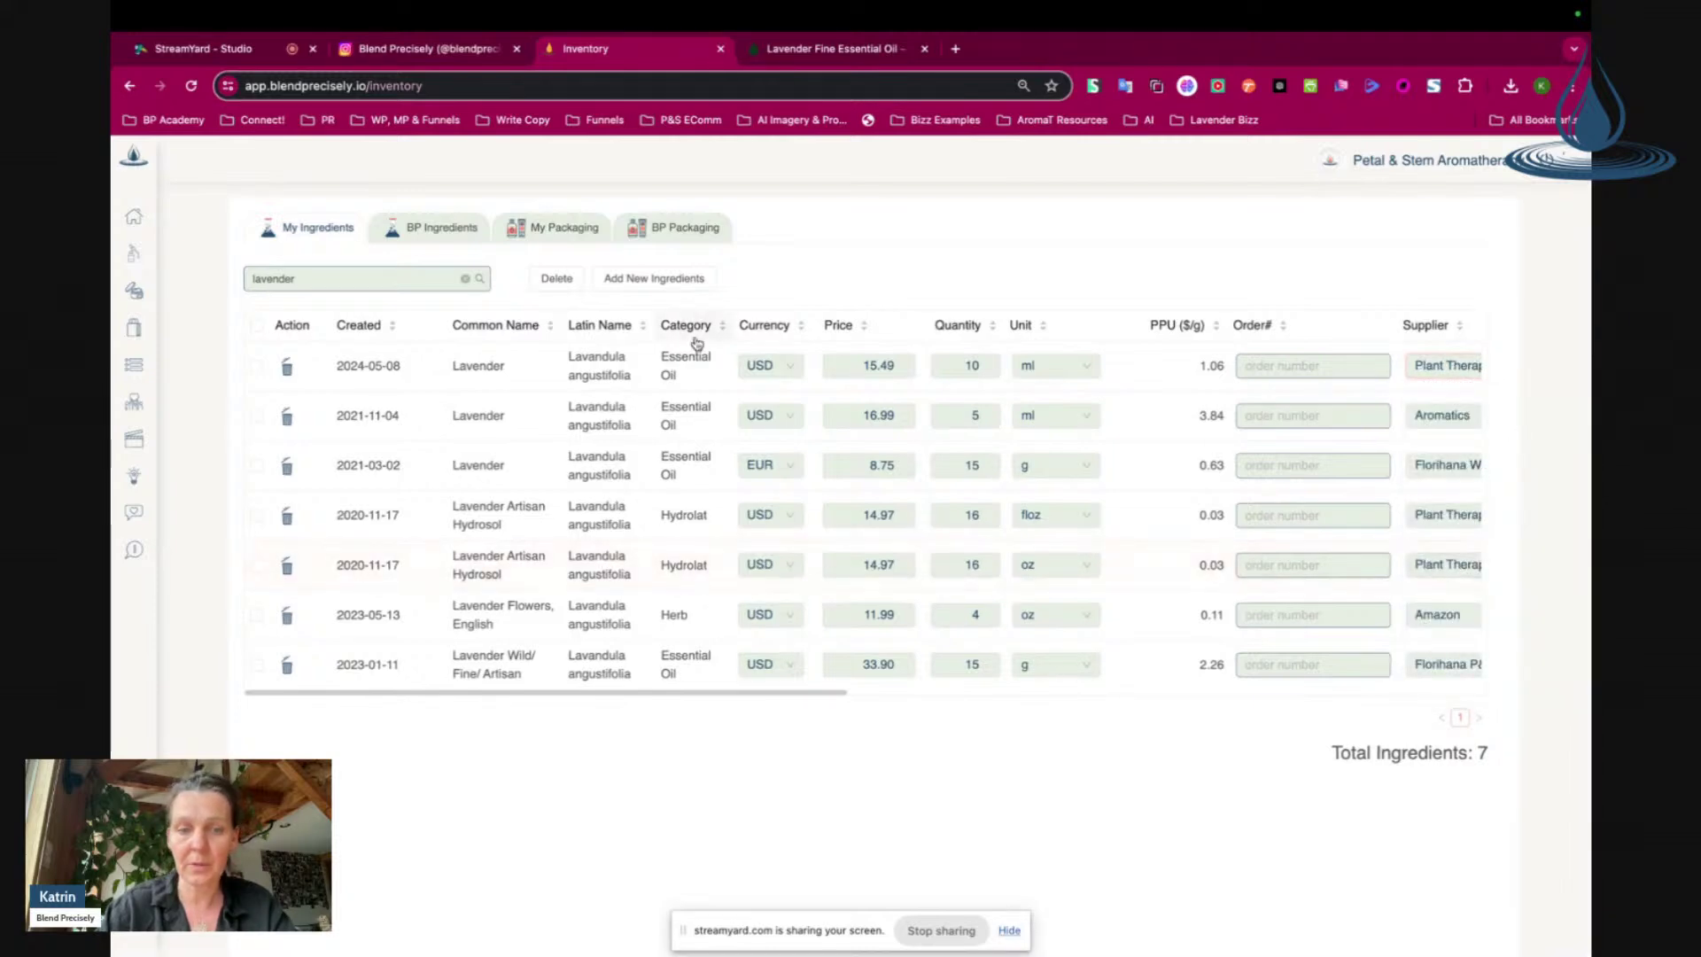
pyautogui.hscroll(10, 996, 610)
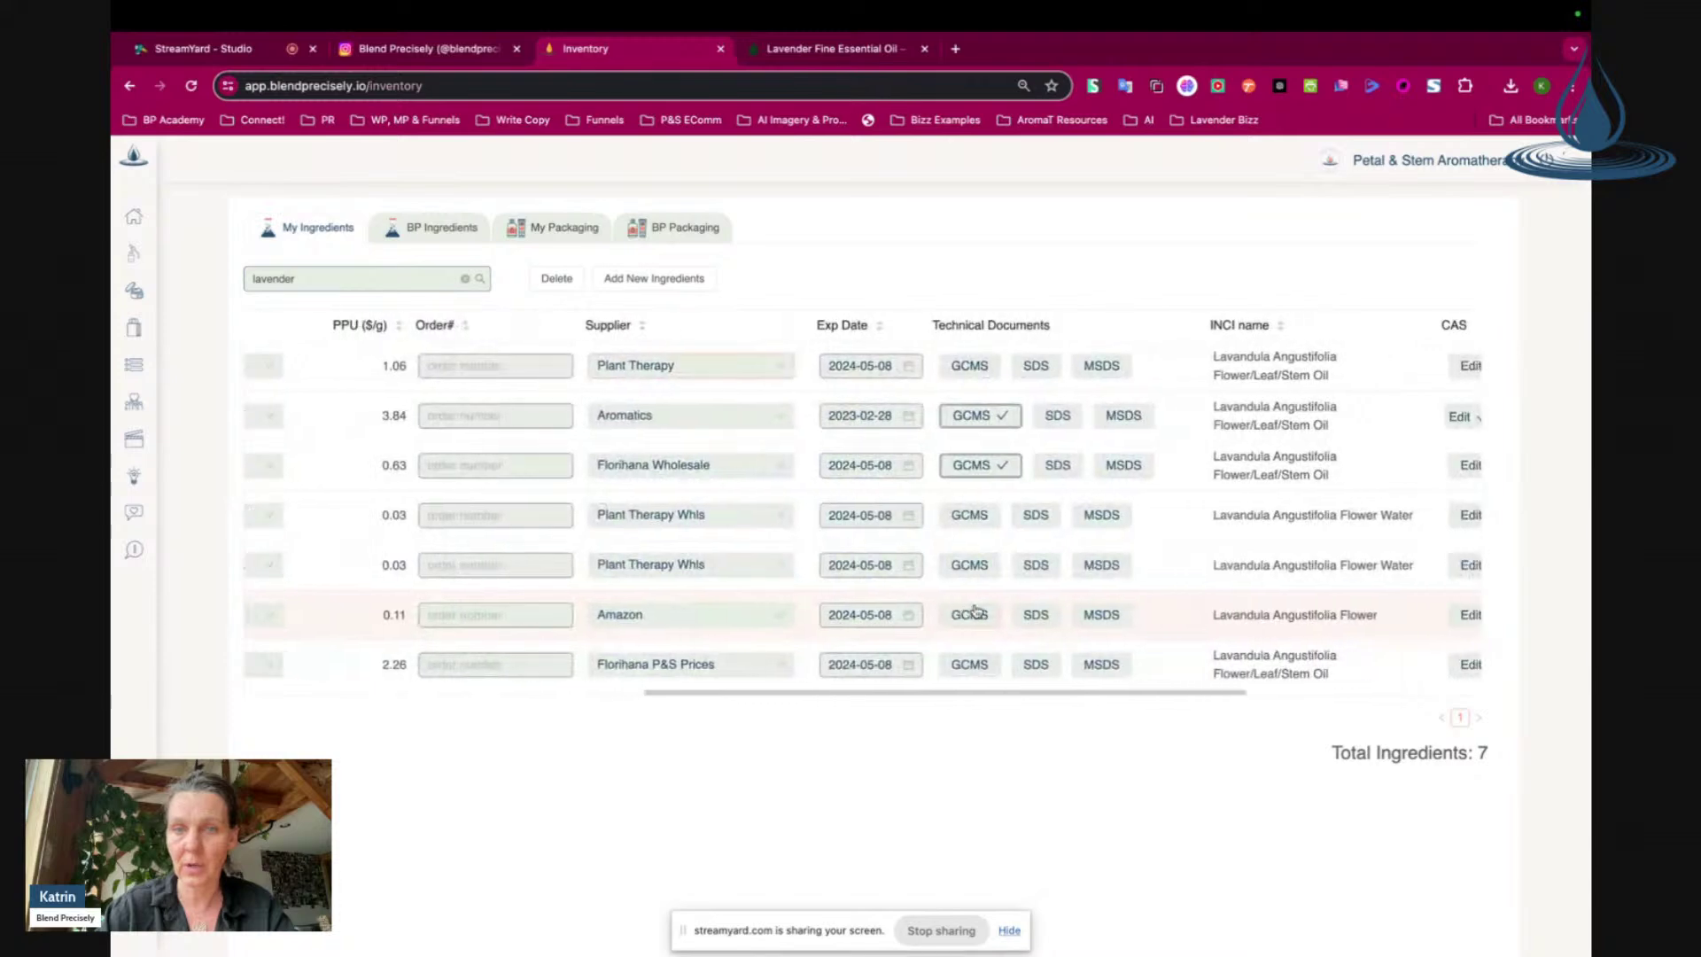
pyautogui.hscroll(-10, 664, 496)
# Step: Reload the inventory to refresh the prices per unit and search the personal ingredients for "lavender" again
pyautogui.moveTo(130, 183)
pyautogui.click(190, 85)
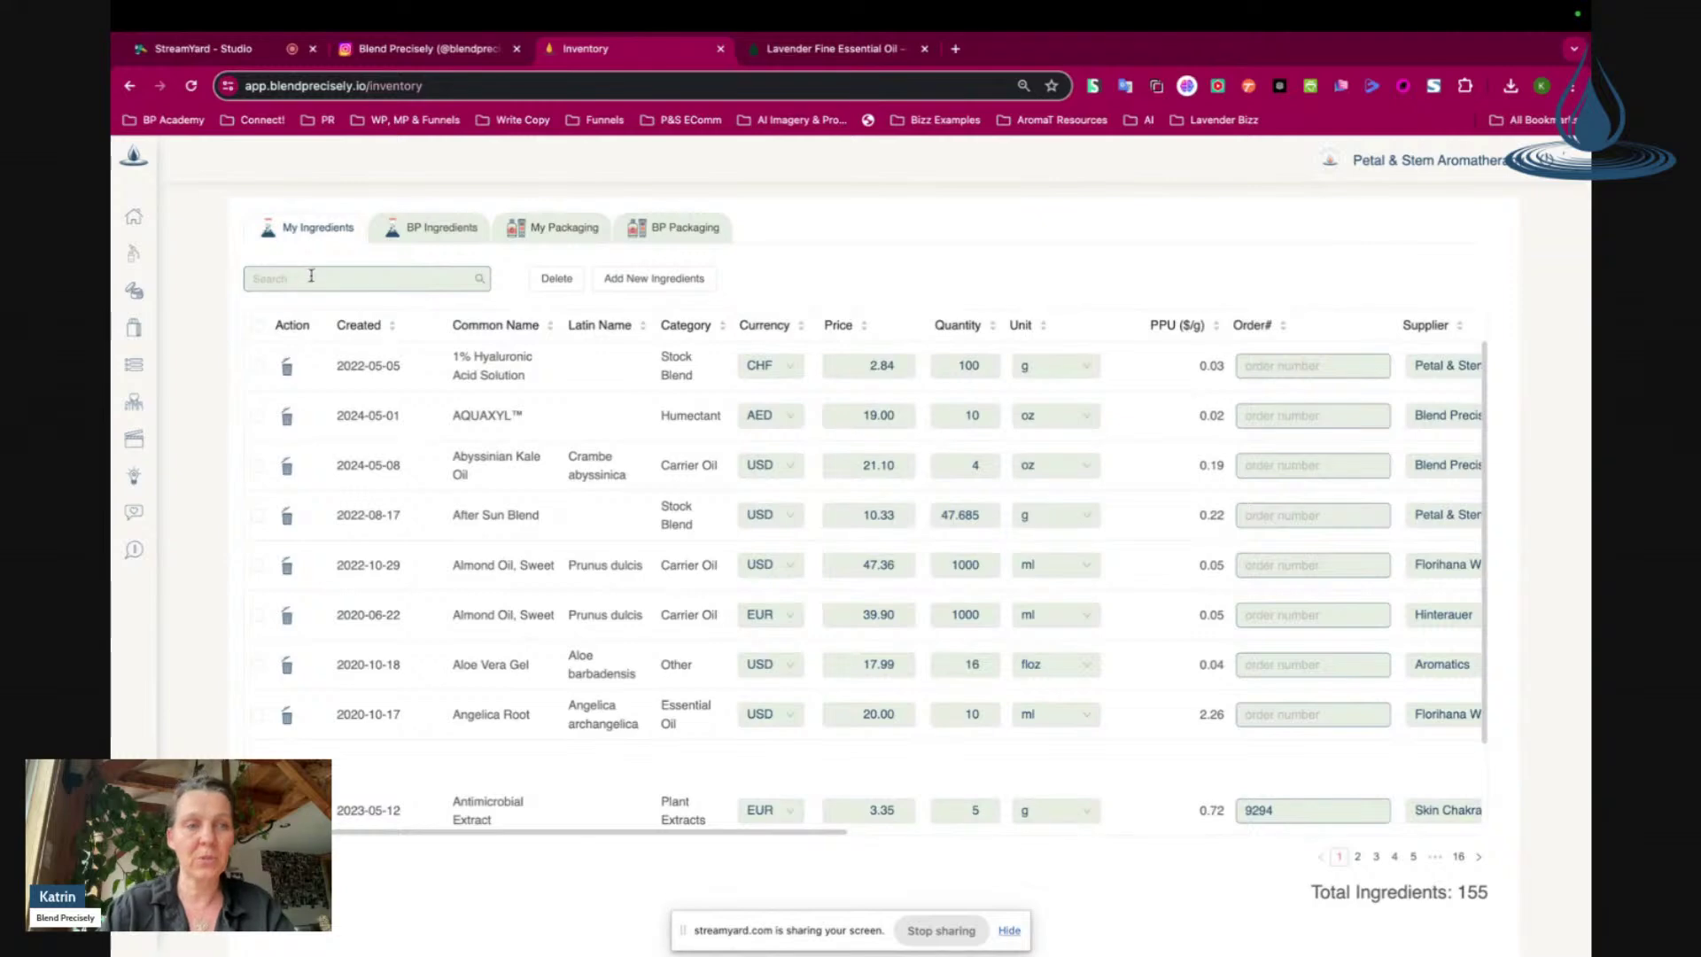
pyautogui.click(306, 280)
pyautogui.write('lavender')
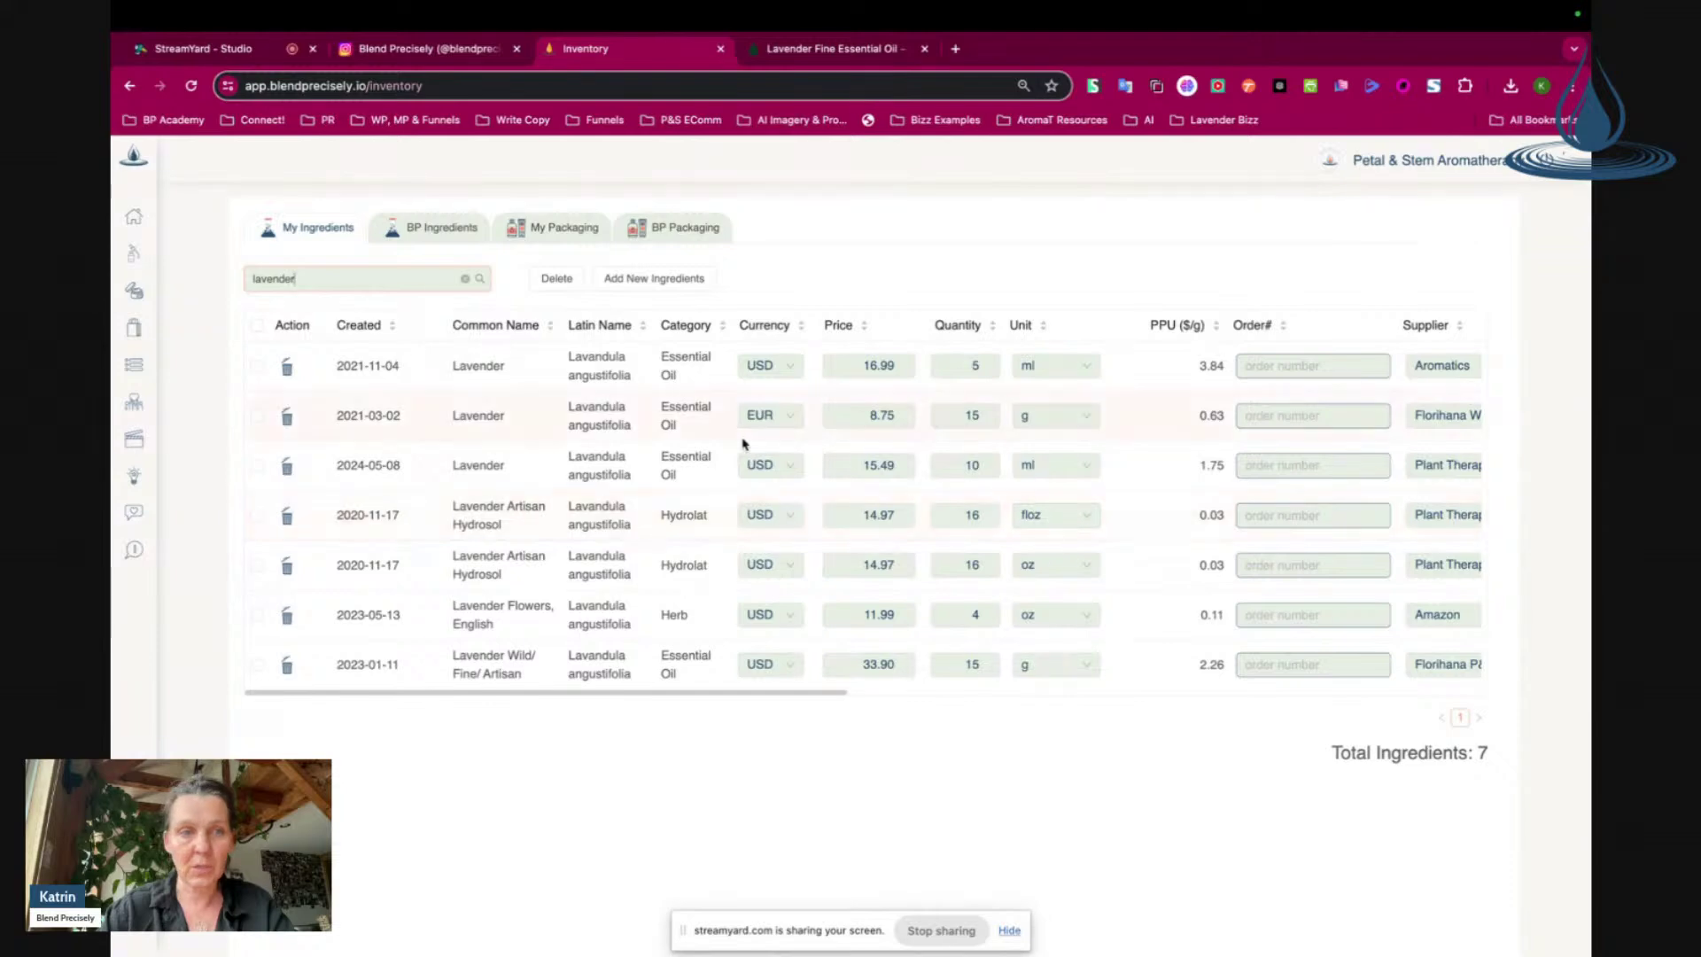
# Step: Compare the price per unit and supplier of the new lavender entry with those of the other lavender entries
pyautogui.hscroll(3, 1306, 470)
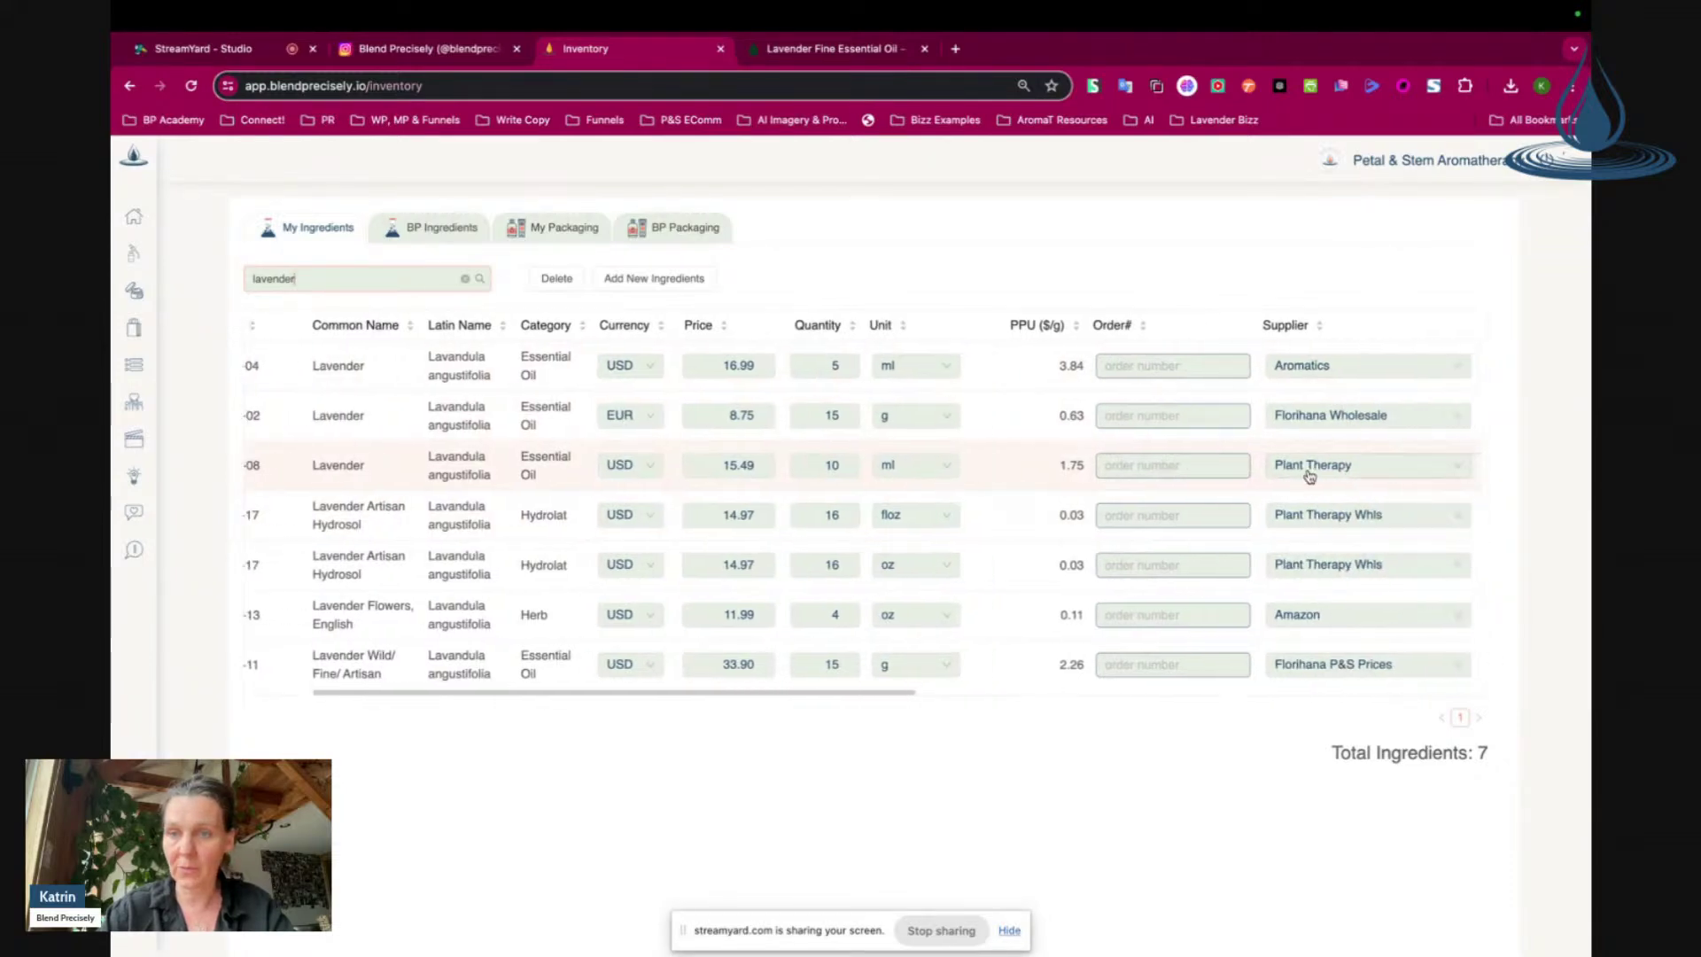
pyautogui.hscroll(-3, 1315, 390)
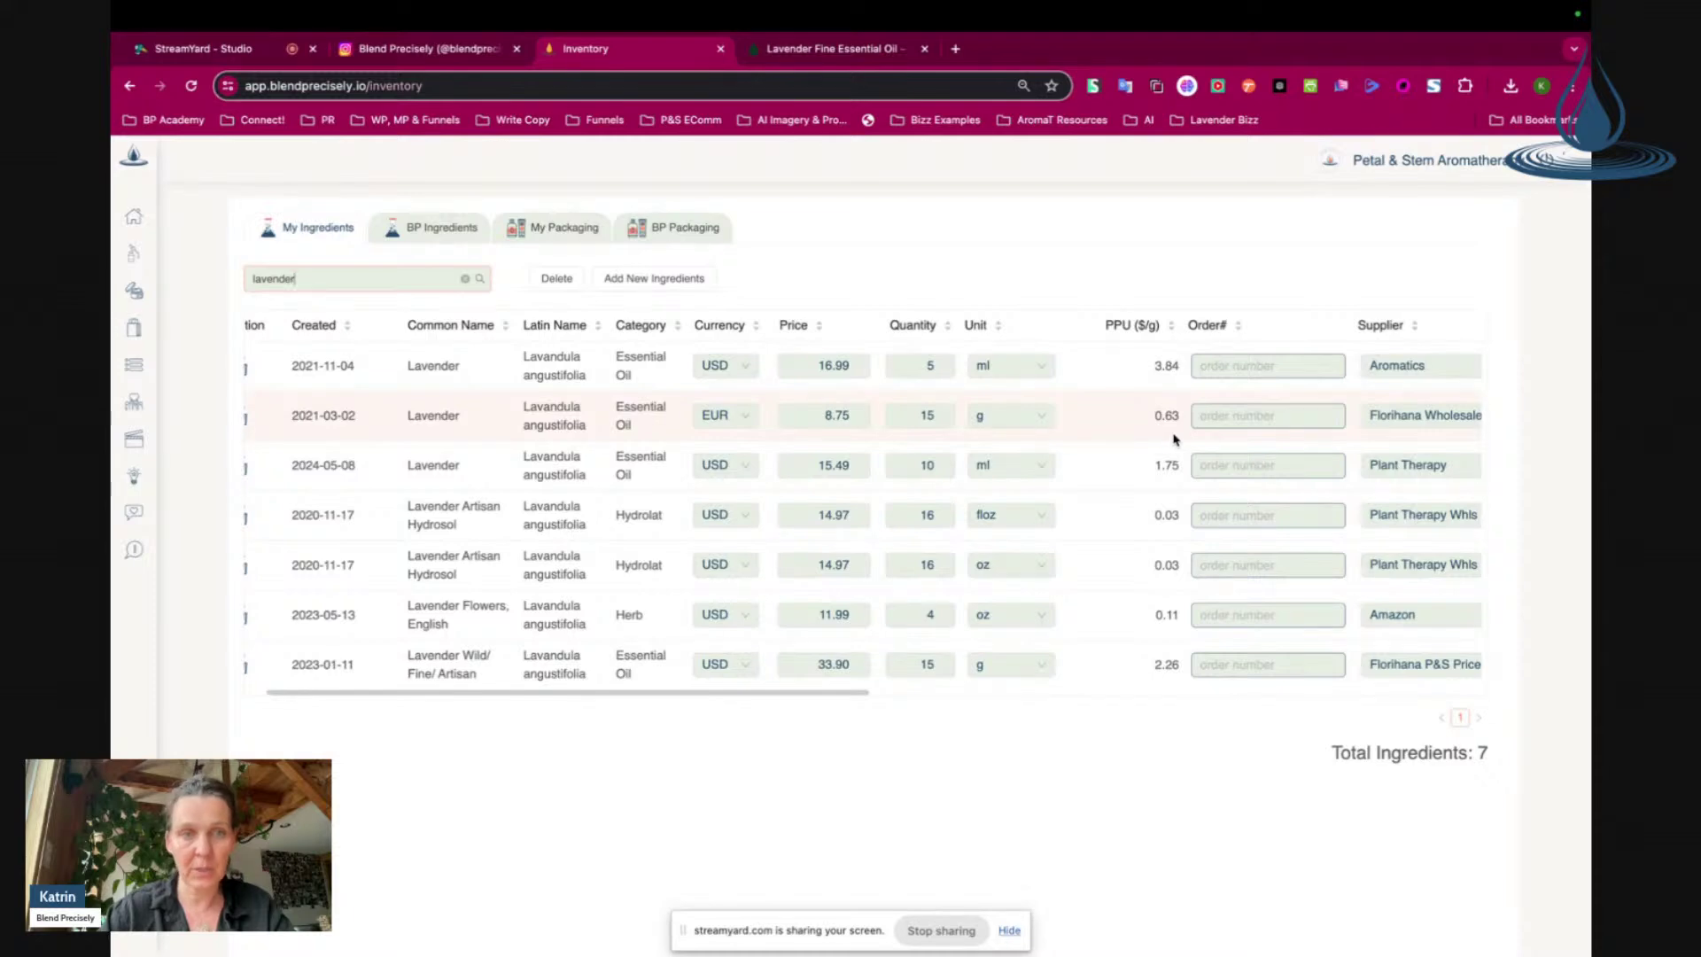
pyautogui.hscroll(-2, 1175, 439)
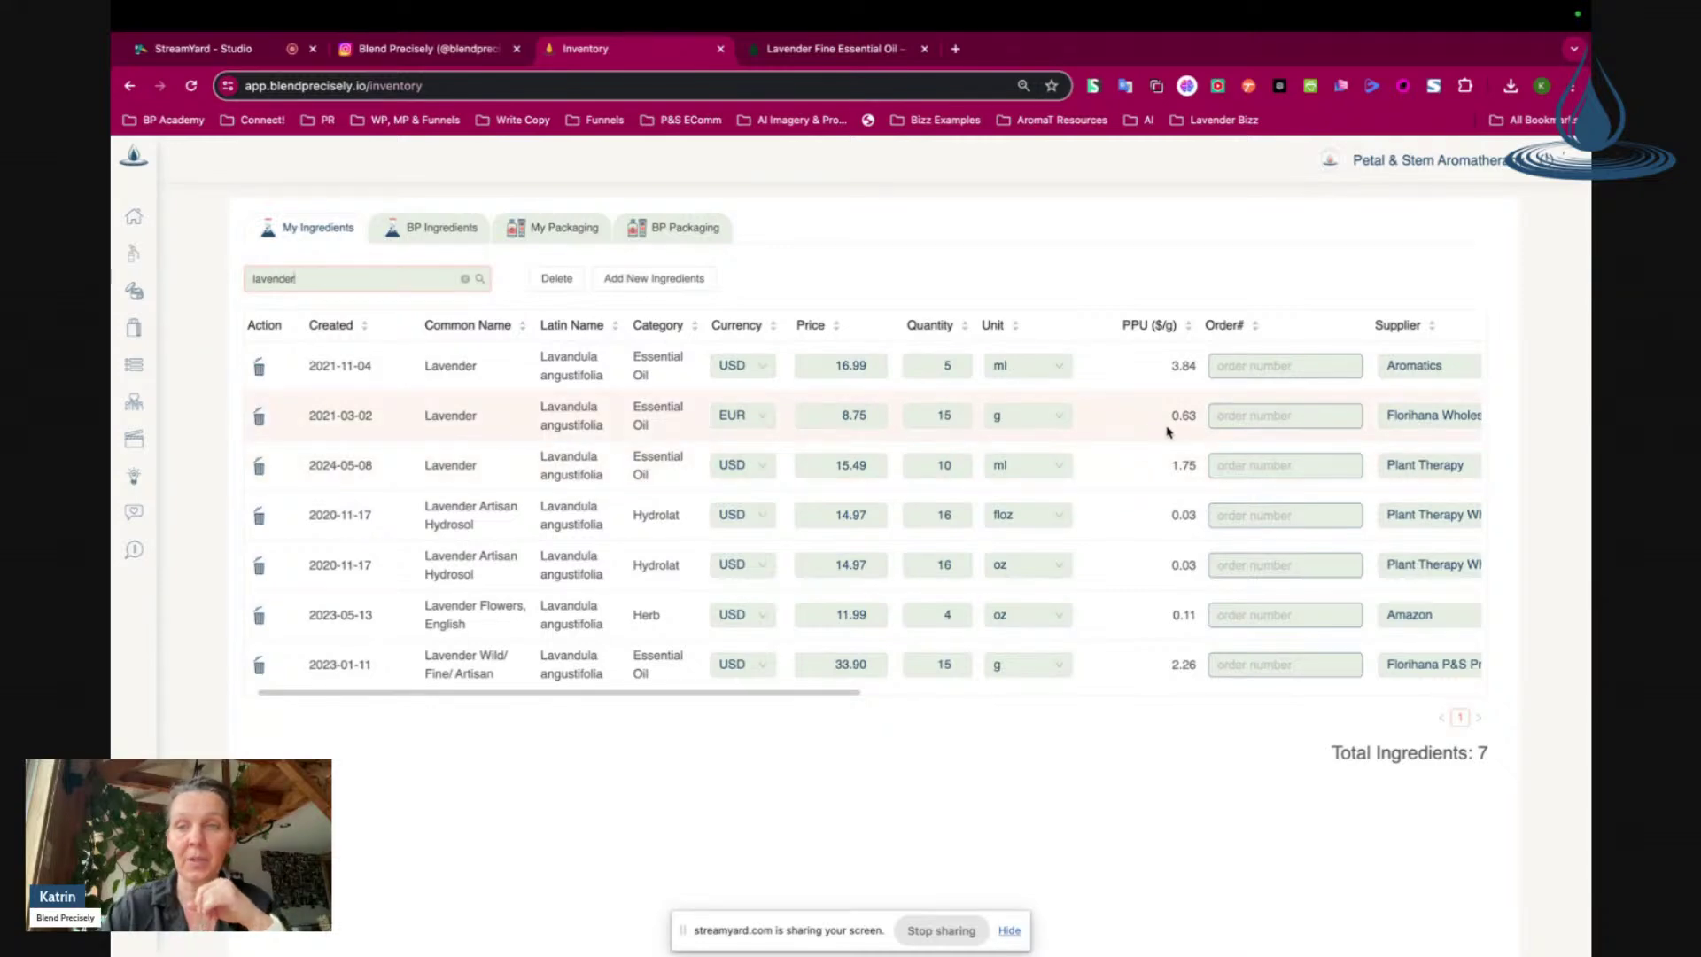
pyautogui.hscroll(-1, 1168, 431)
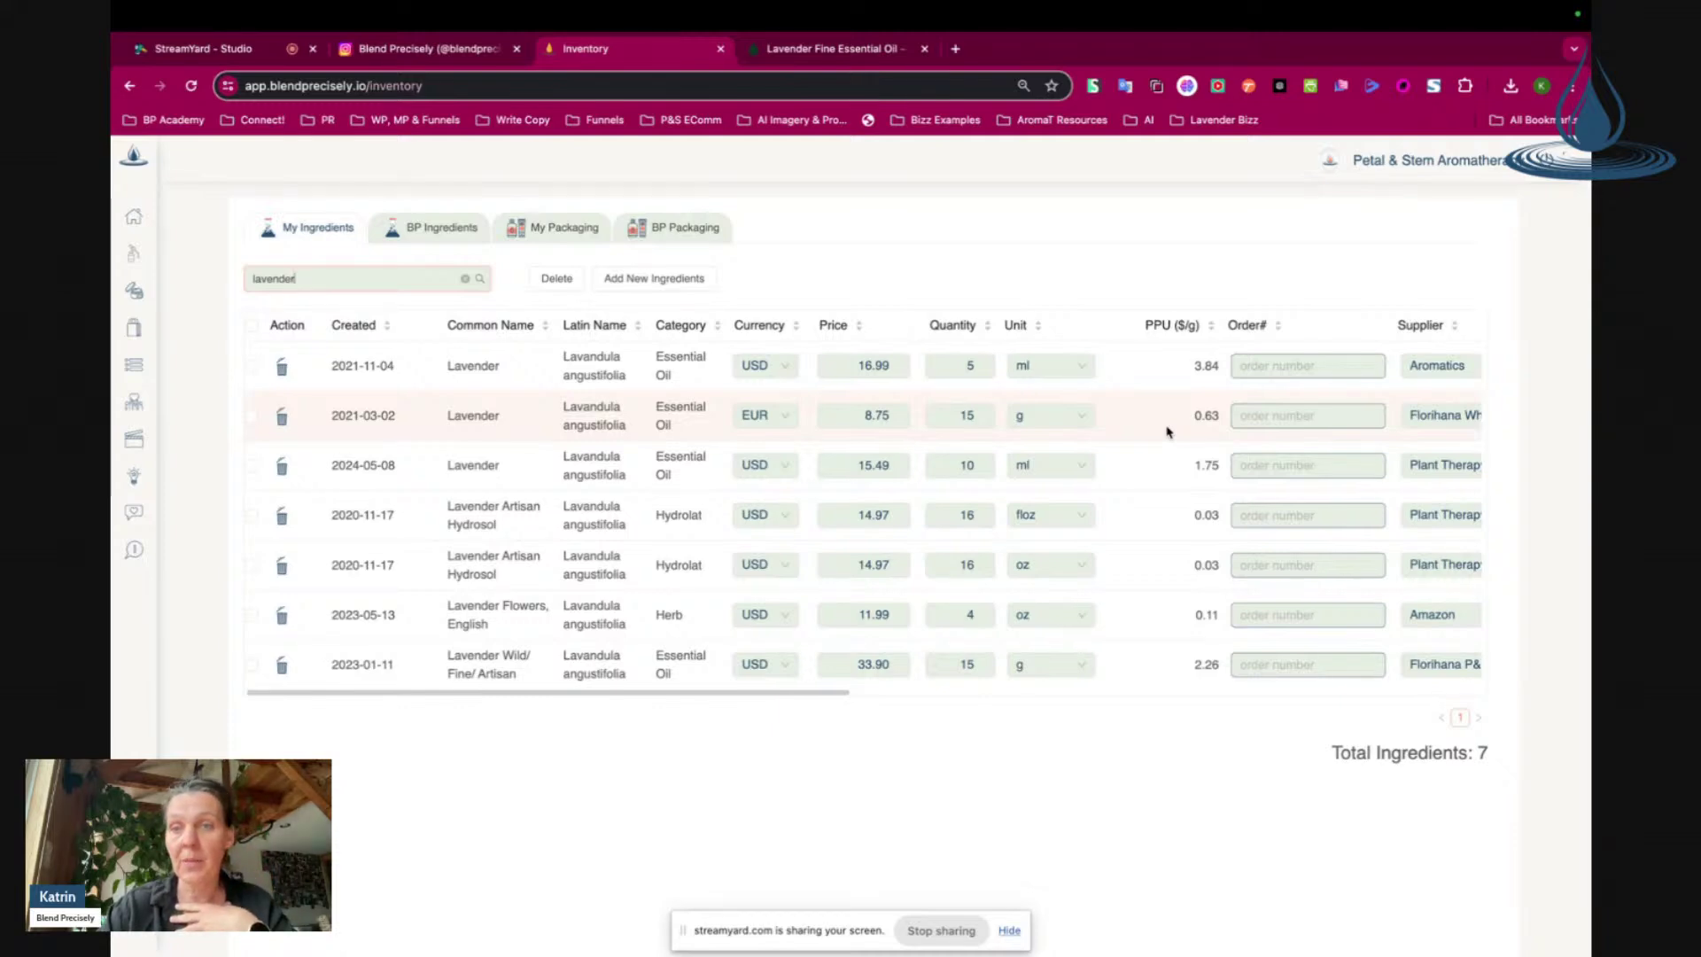
# Step: Compare the price per unit of the Florihana, Plant Therapy and Aromatics lavender essential oil entries and check their suppliers
pyautogui.hscroll(1, 1166, 432)
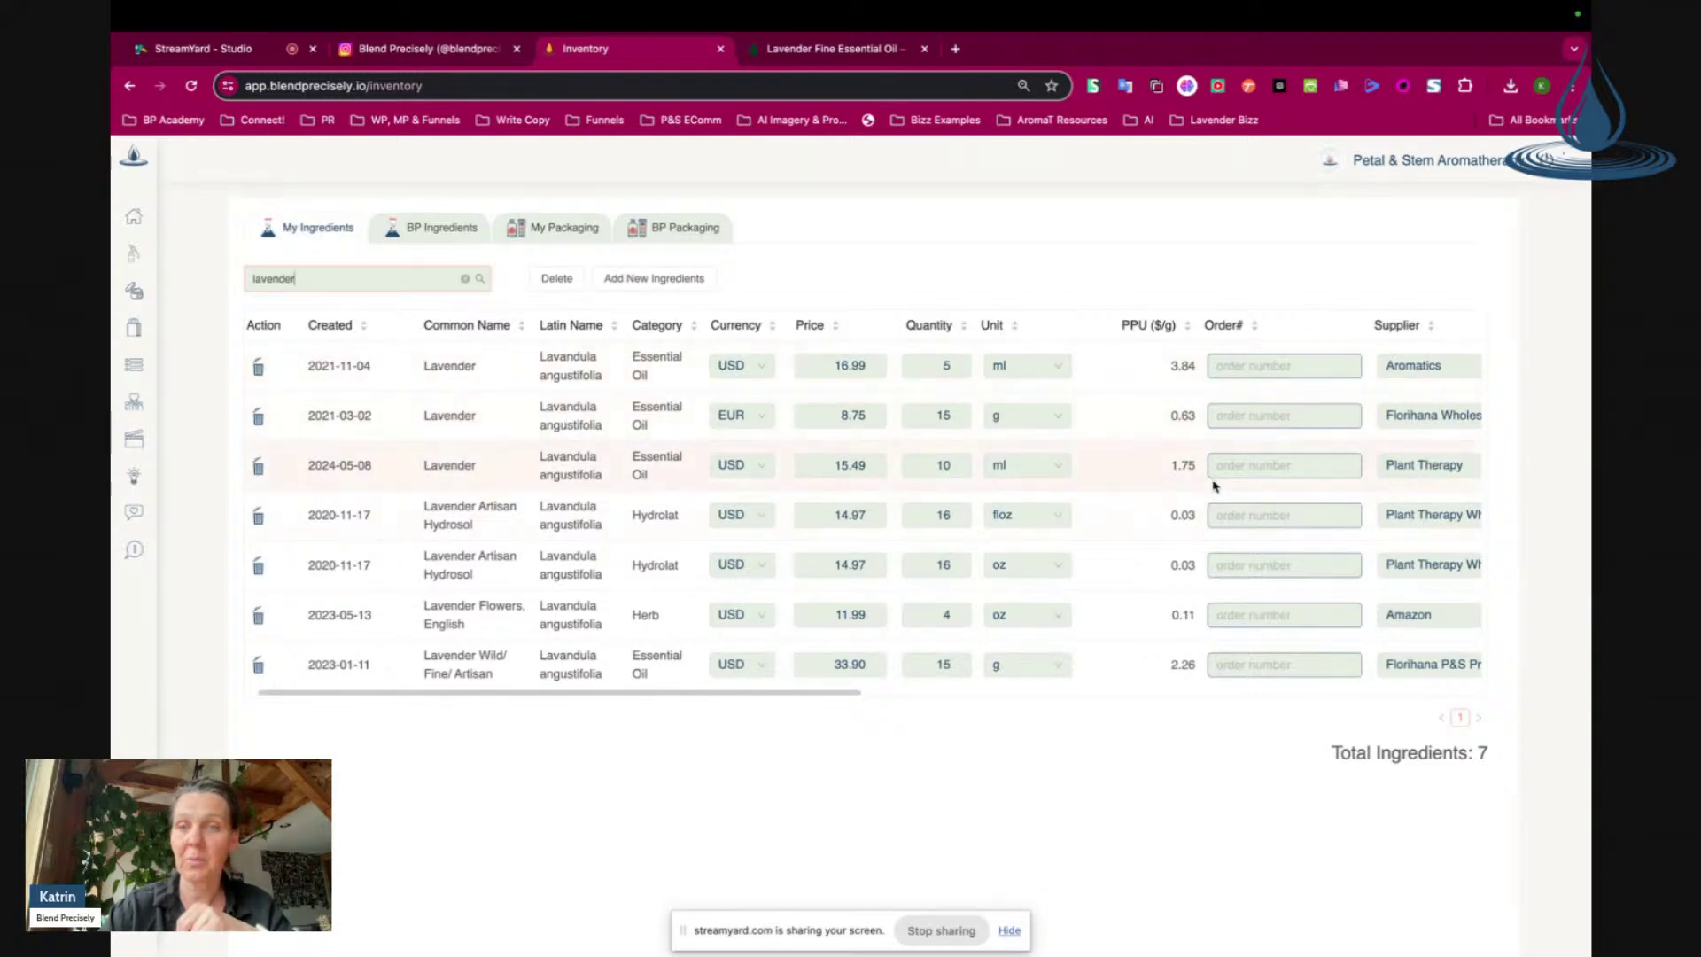
pyautogui.moveTo(1195, 421); pyautogui.dragTo(1168, 422)
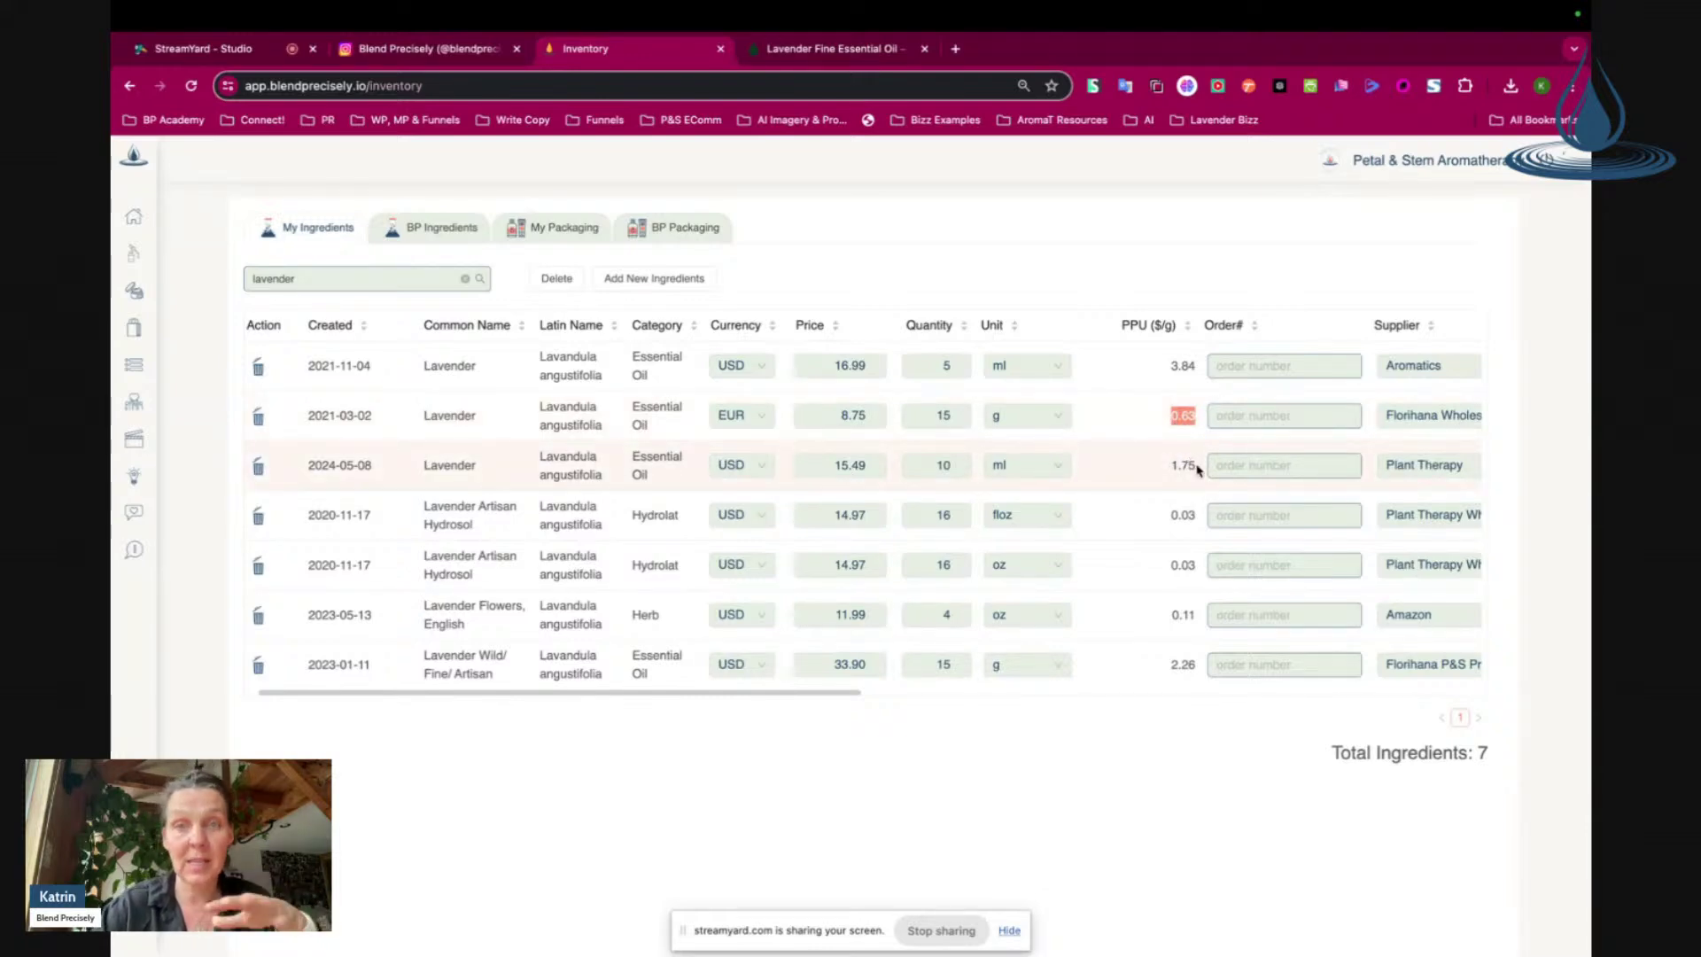
pyautogui.moveTo(1198, 469); pyautogui.dragTo(1171, 470)
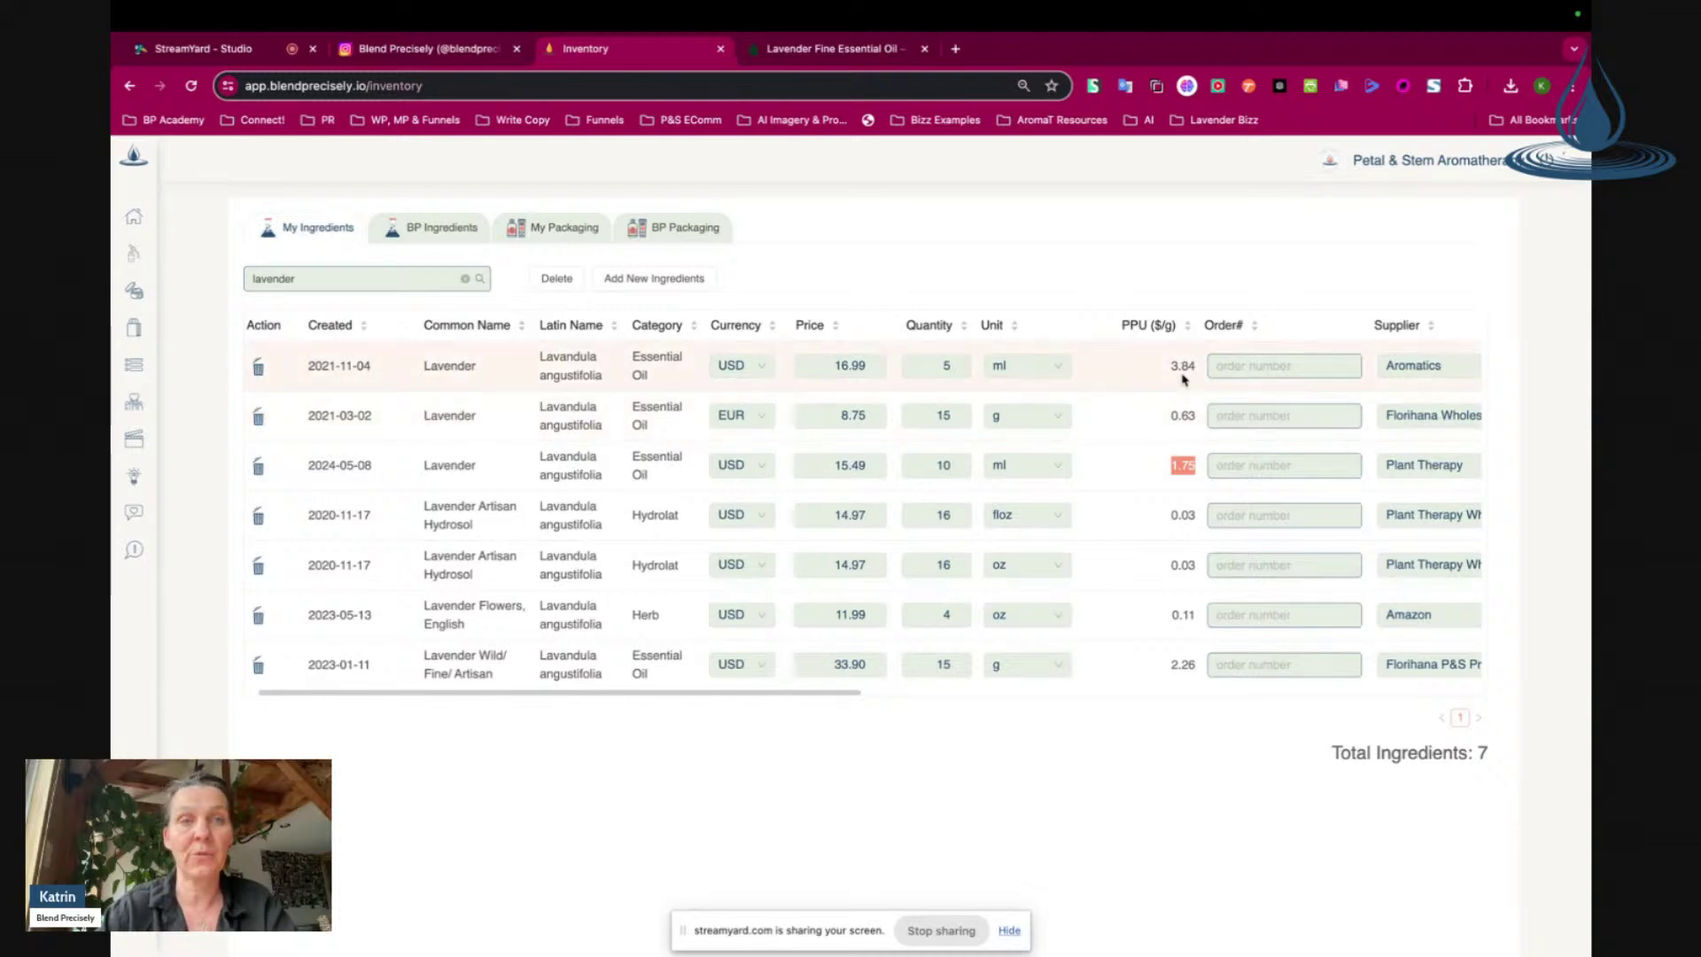
pyautogui.moveTo(1196, 365); pyautogui.dragTo(1155, 368)
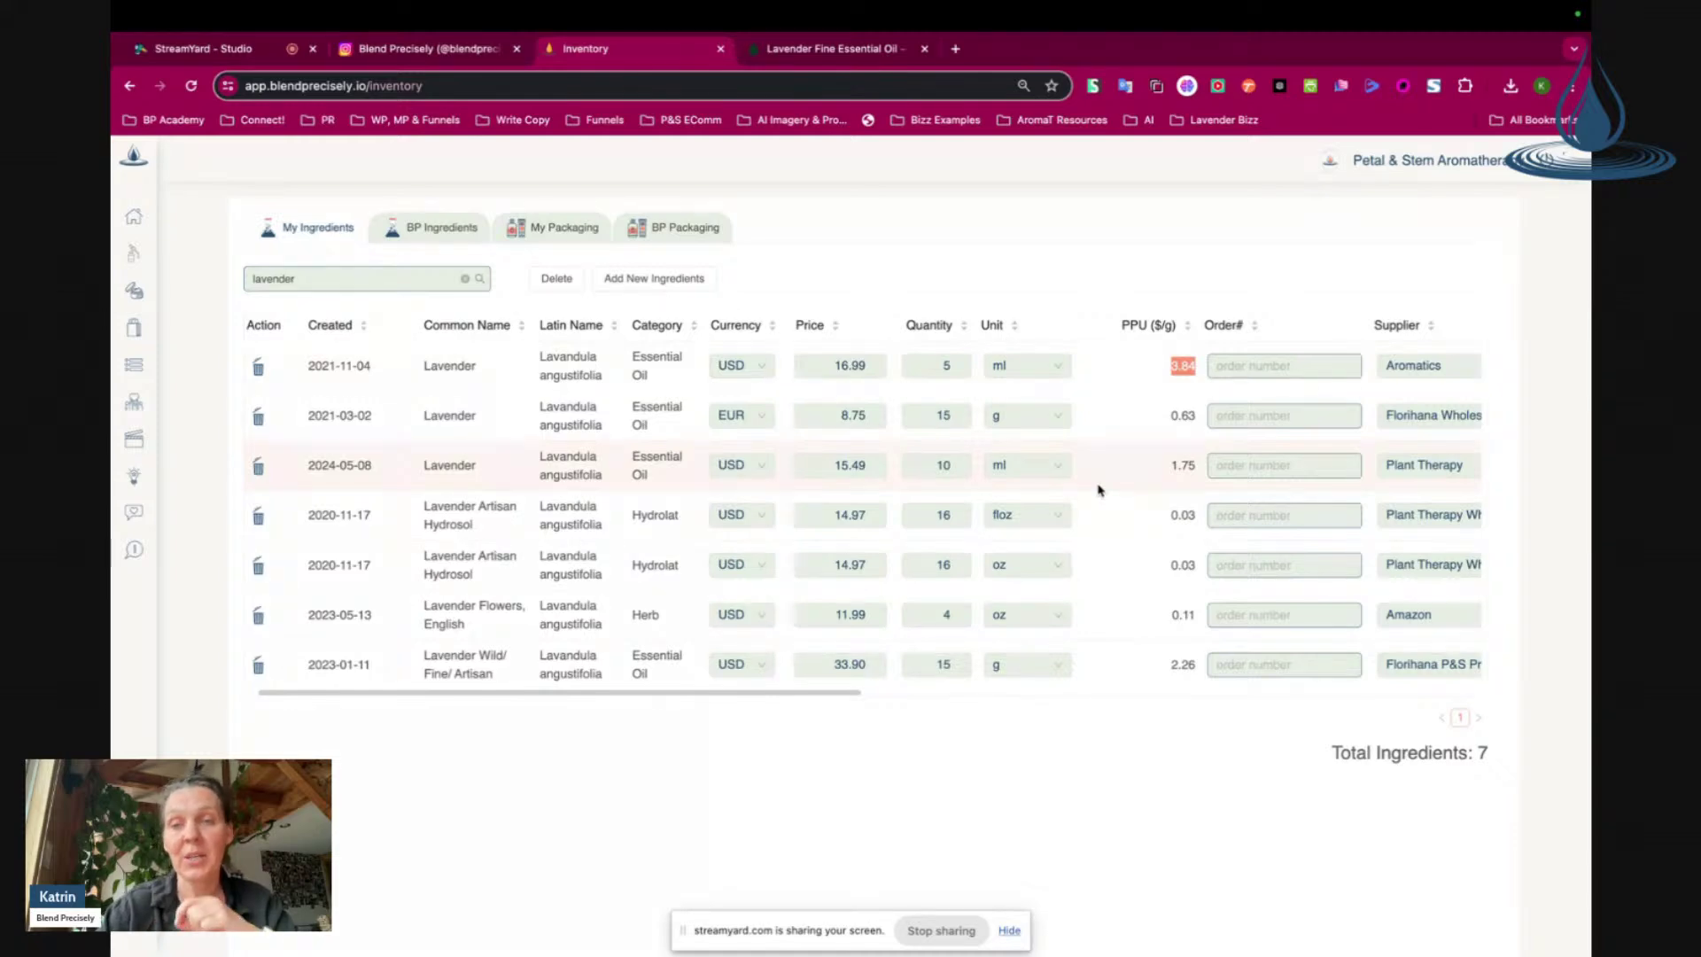
pyautogui.click(1181, 388)
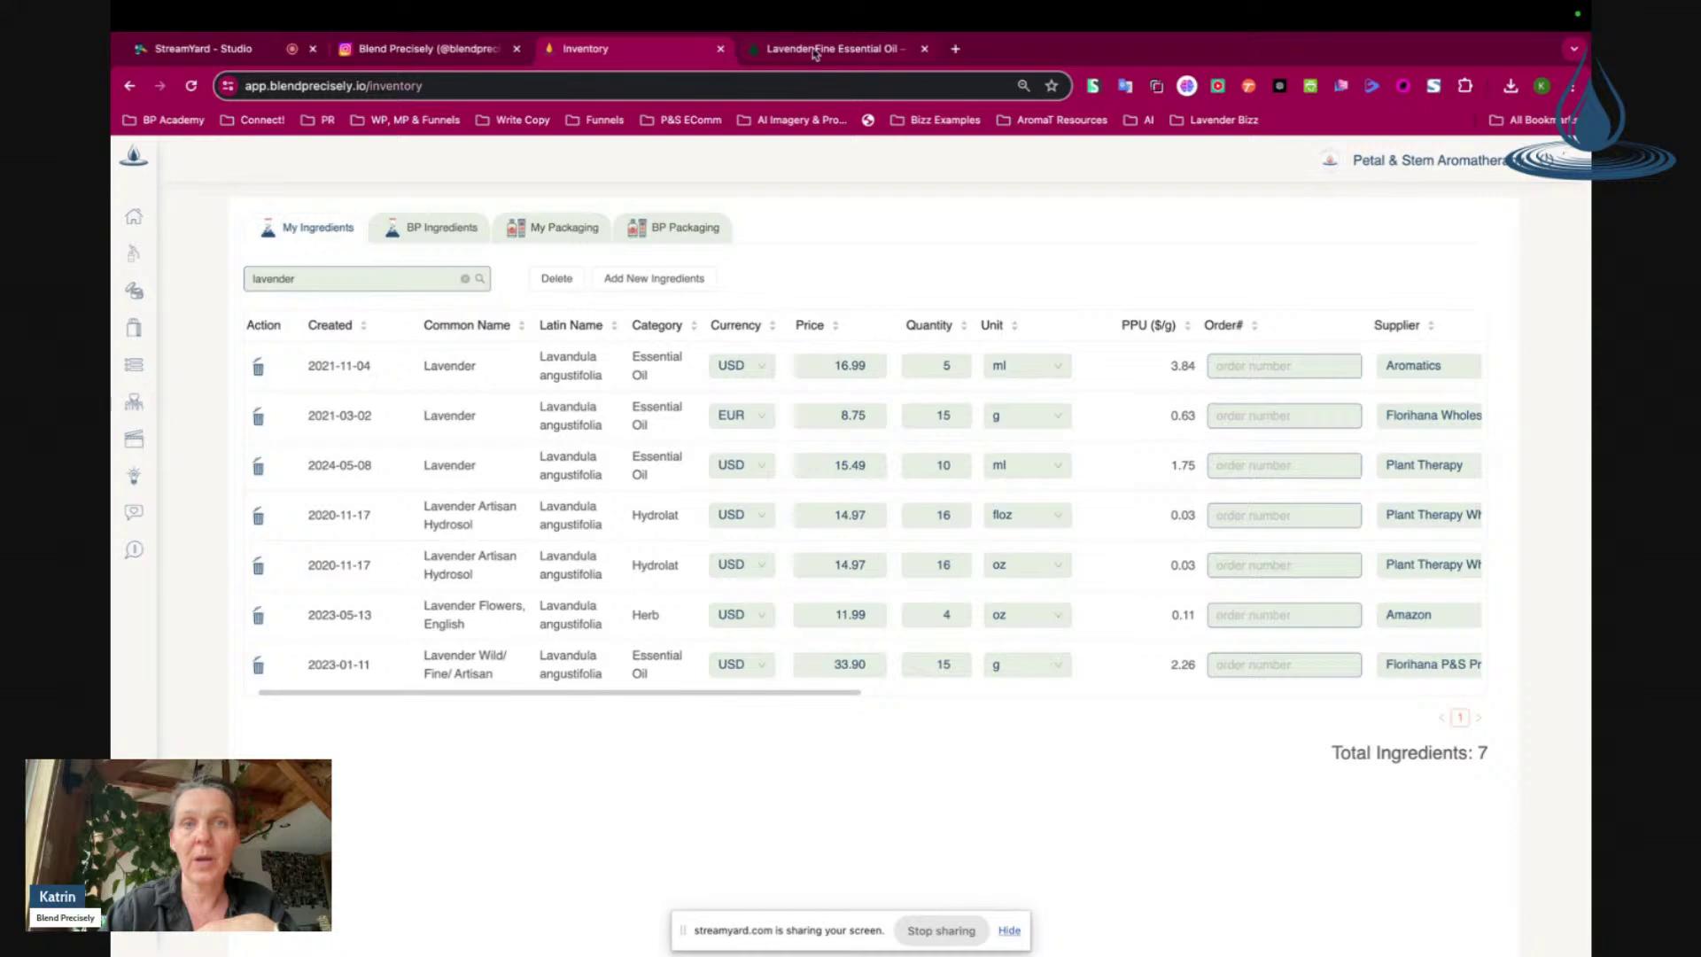
pyautogui.hscroll(2, 1408, 363)
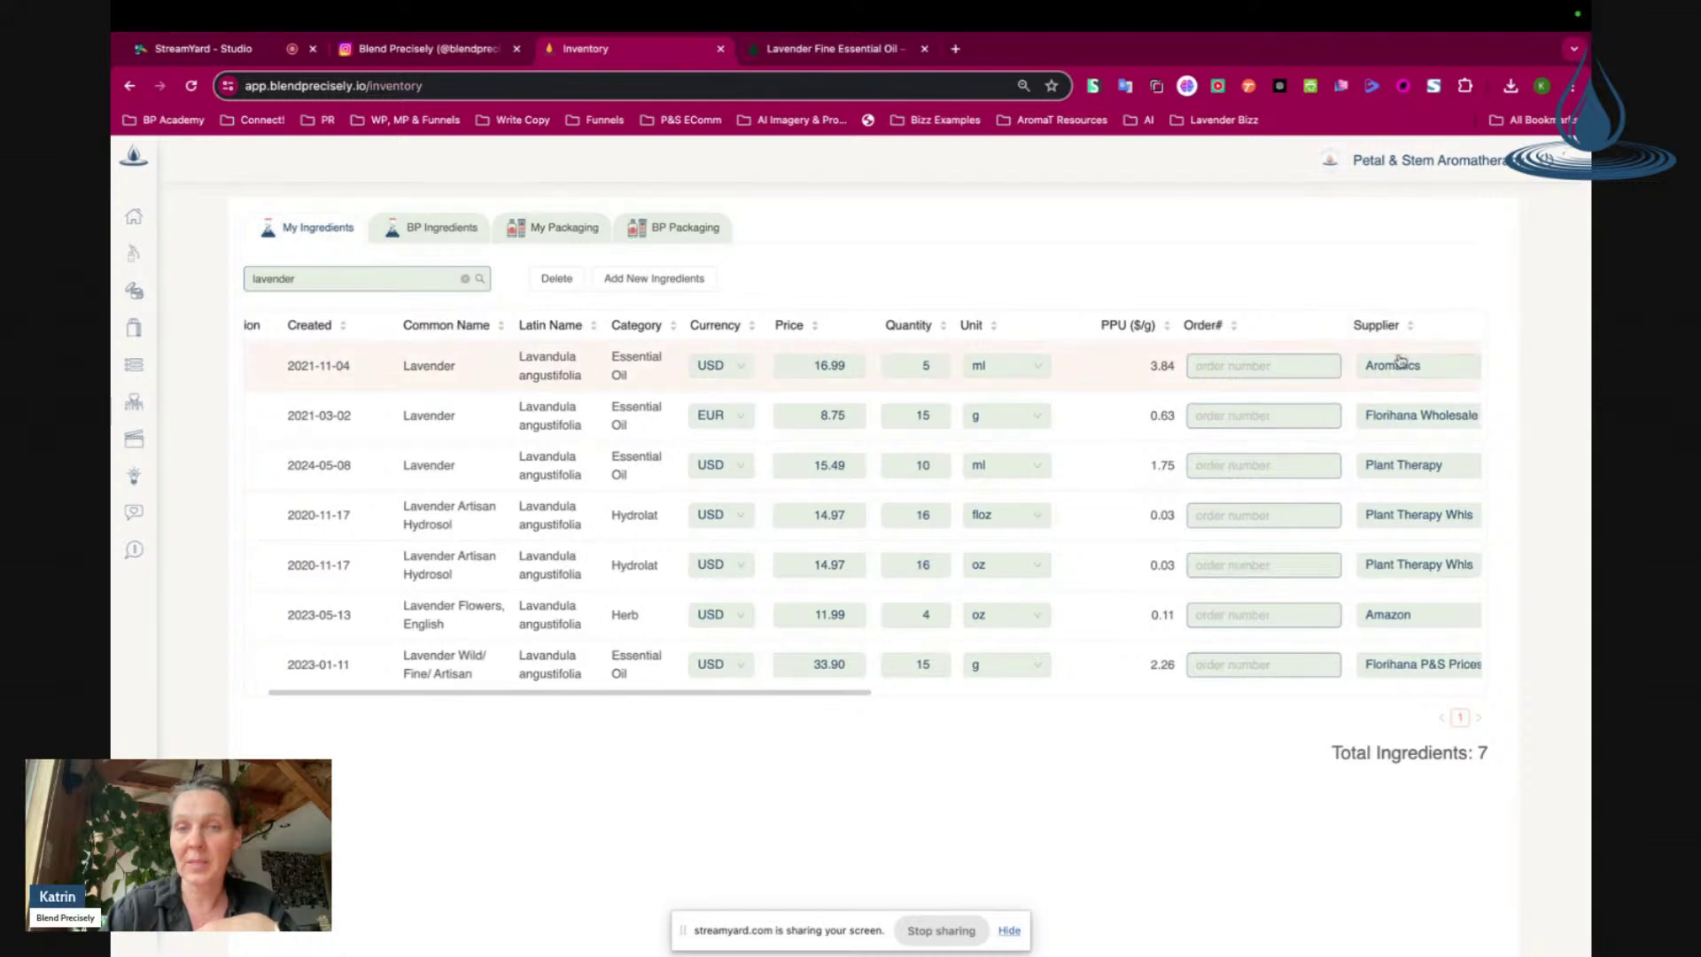
pyautogui.hscroll(-3, 691, 396)
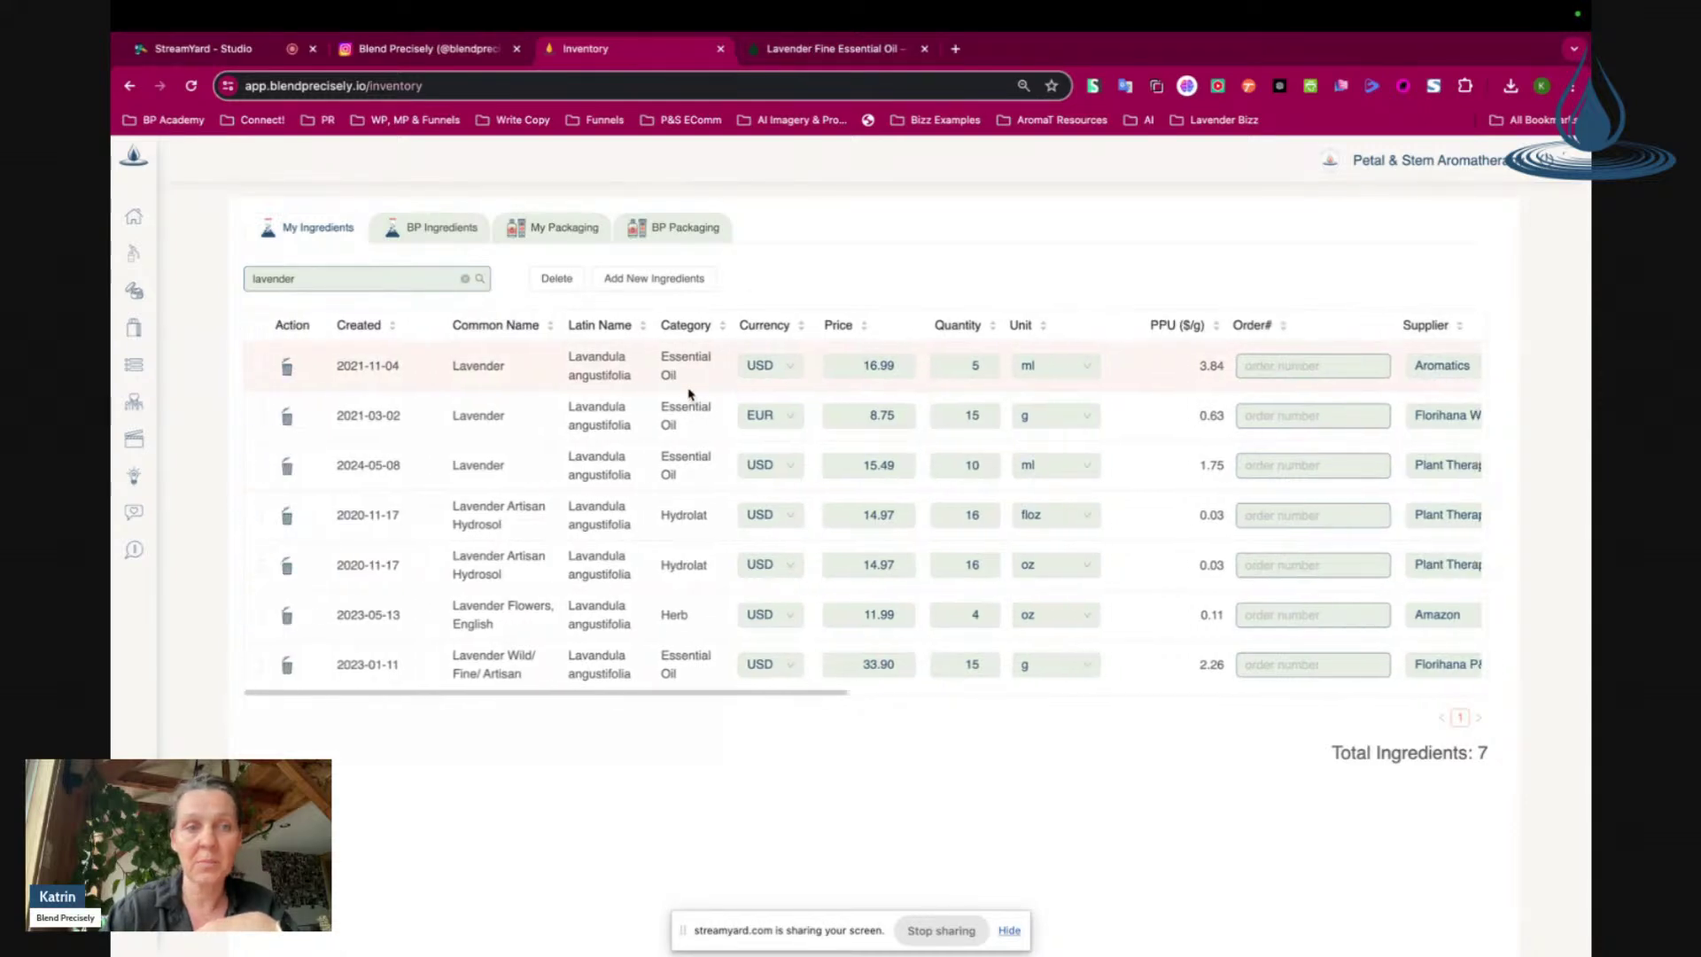
# Step: Search the web for "aromatics" in place of the Plant Therapy product page and open the Aromatics International shop
pyautogui.click(883, 50)
pyautogui.click(388, 86)
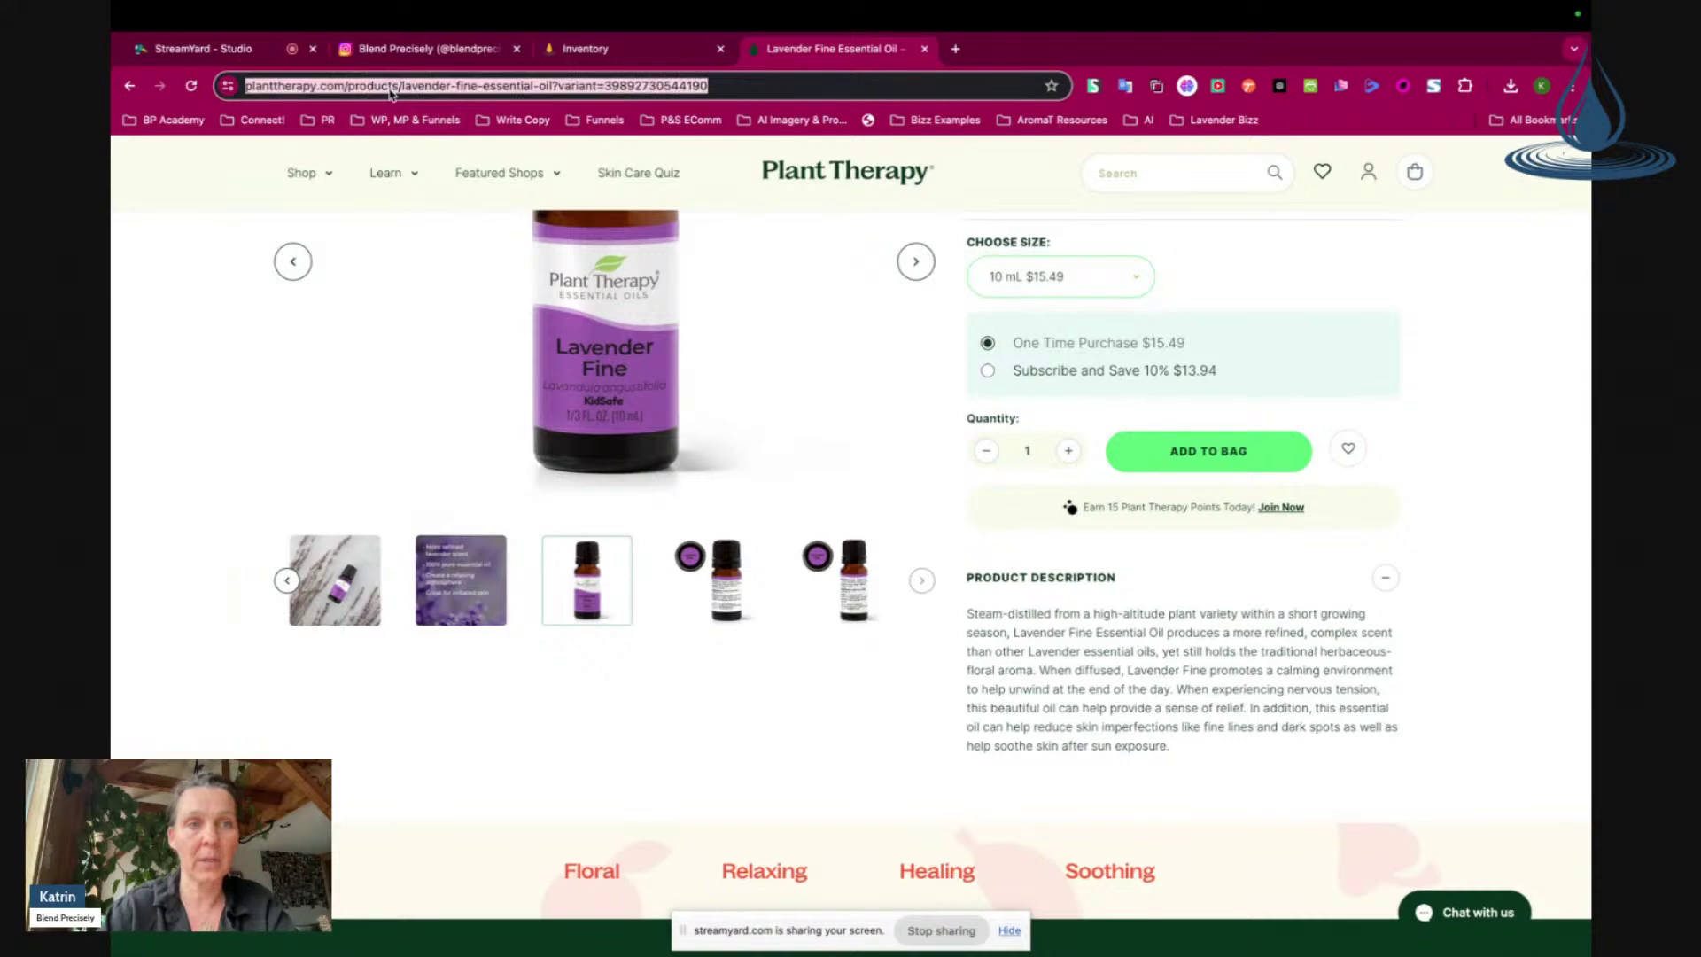
pyautogui.write('aromatics')
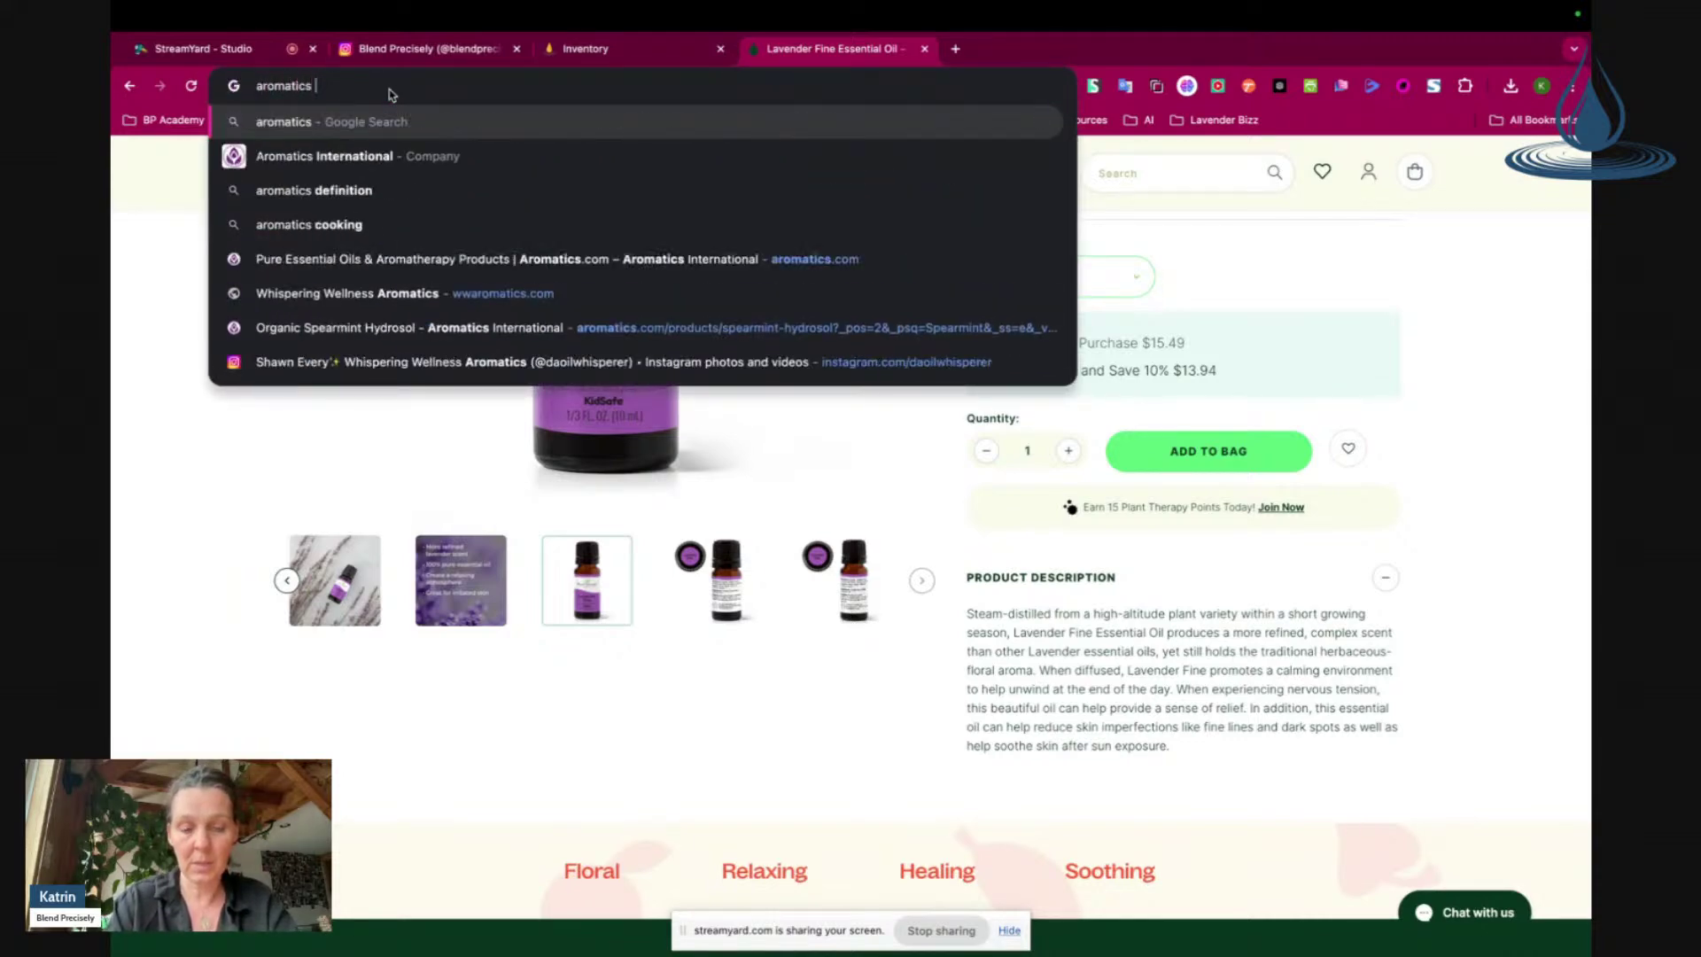
pyautogui.press('Return')
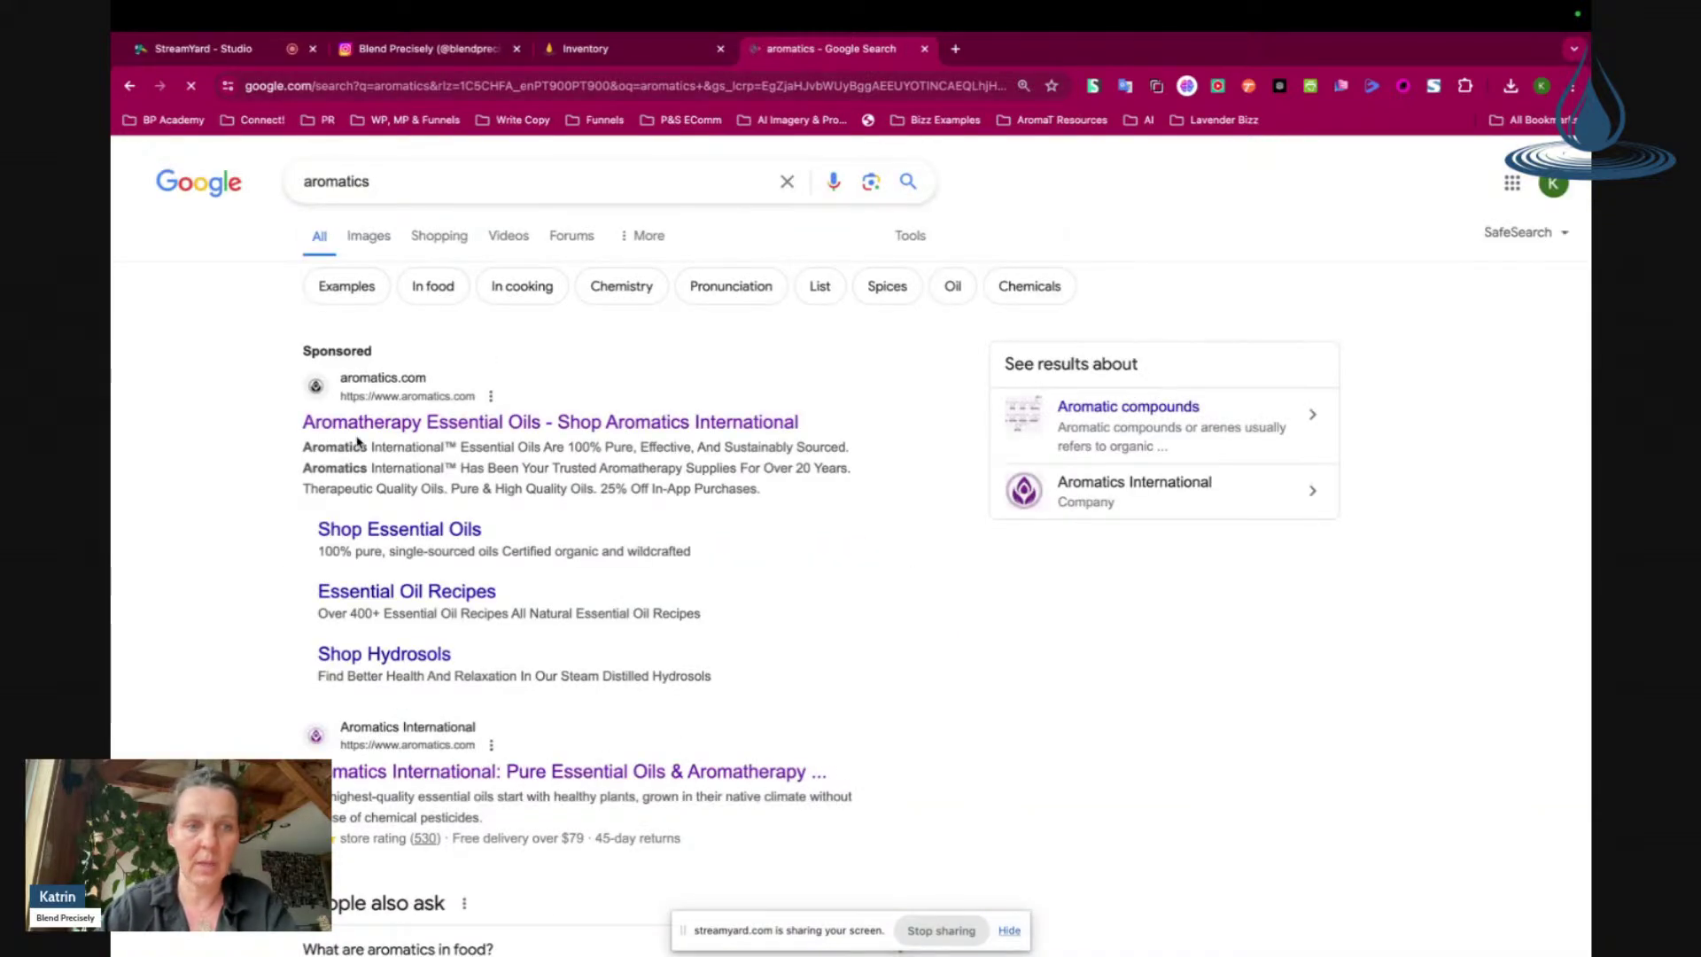
pyautogui.click(363, 431)
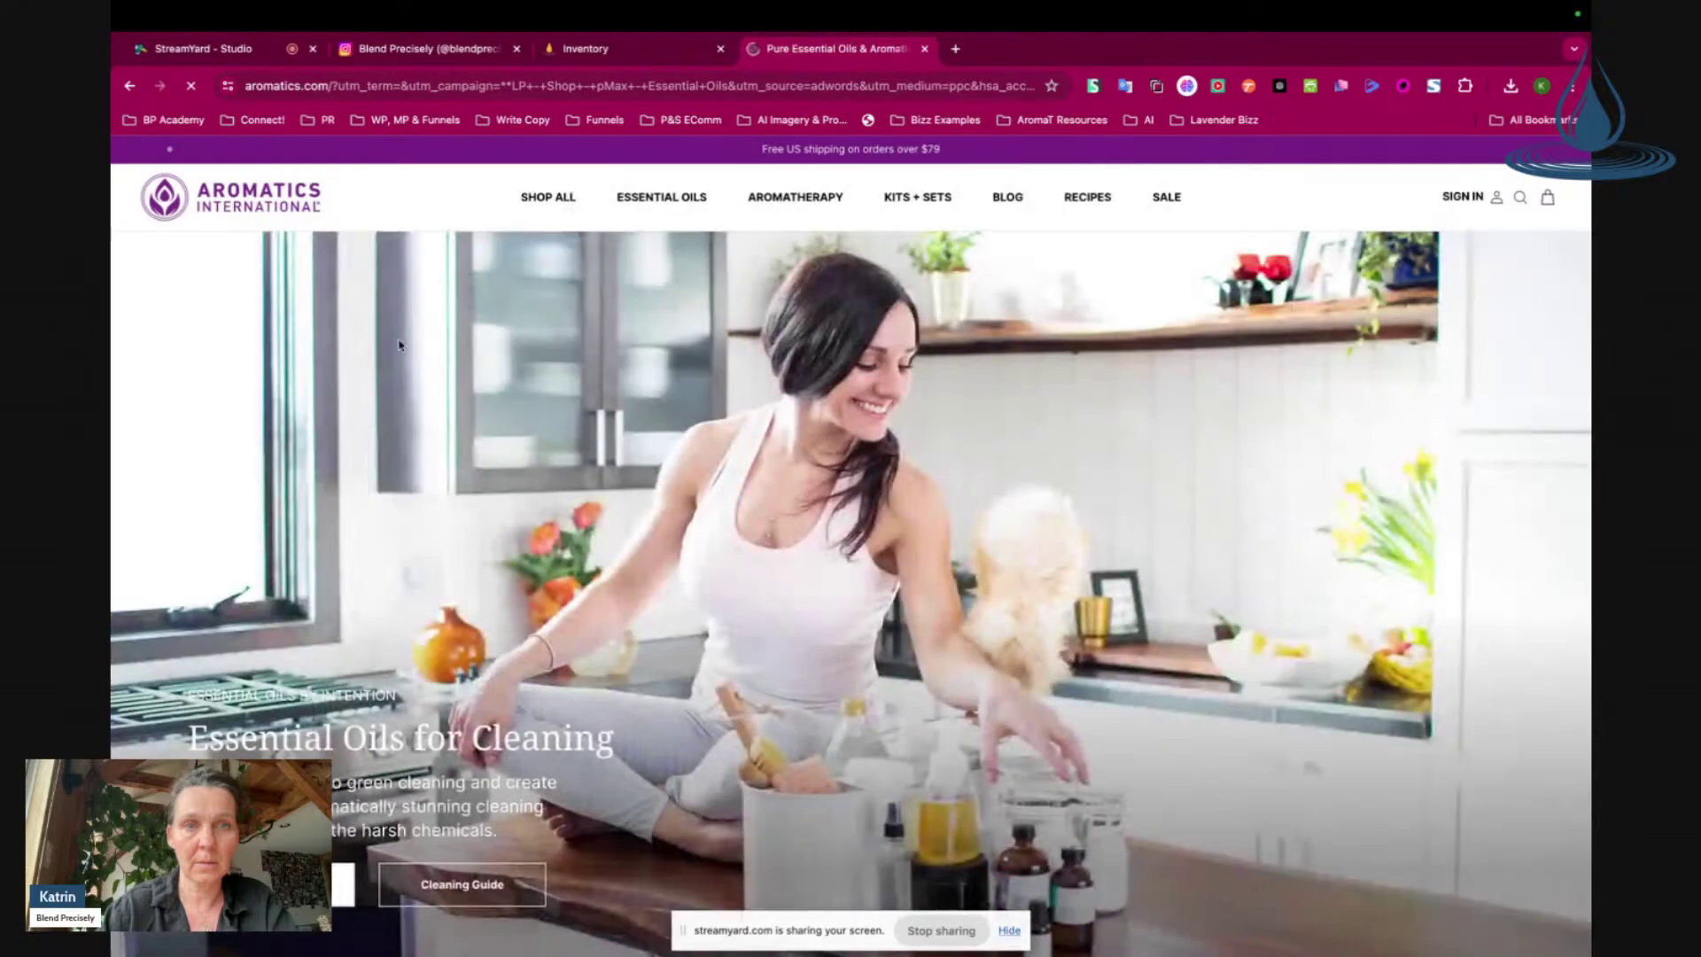
# Step: Search the Aromatics International shop for "lavender" and look through the matching products
pyautogui.click(1520, 197)
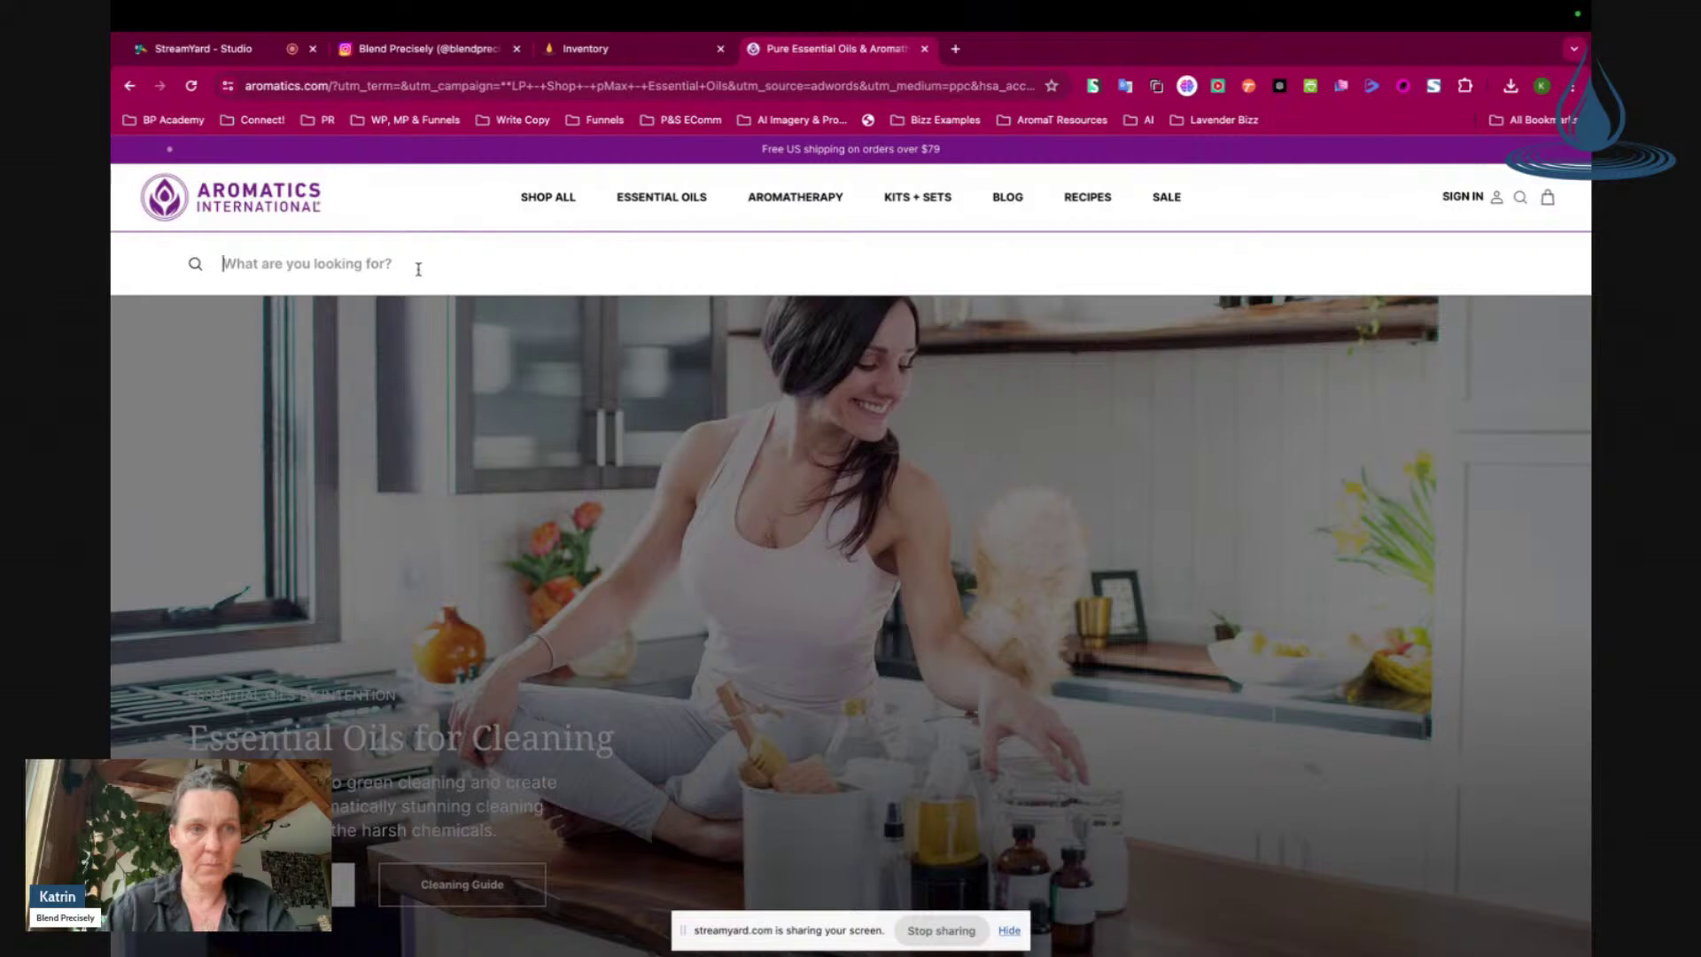
pyautogui.write('lavender')
pyautogui.press('Return')
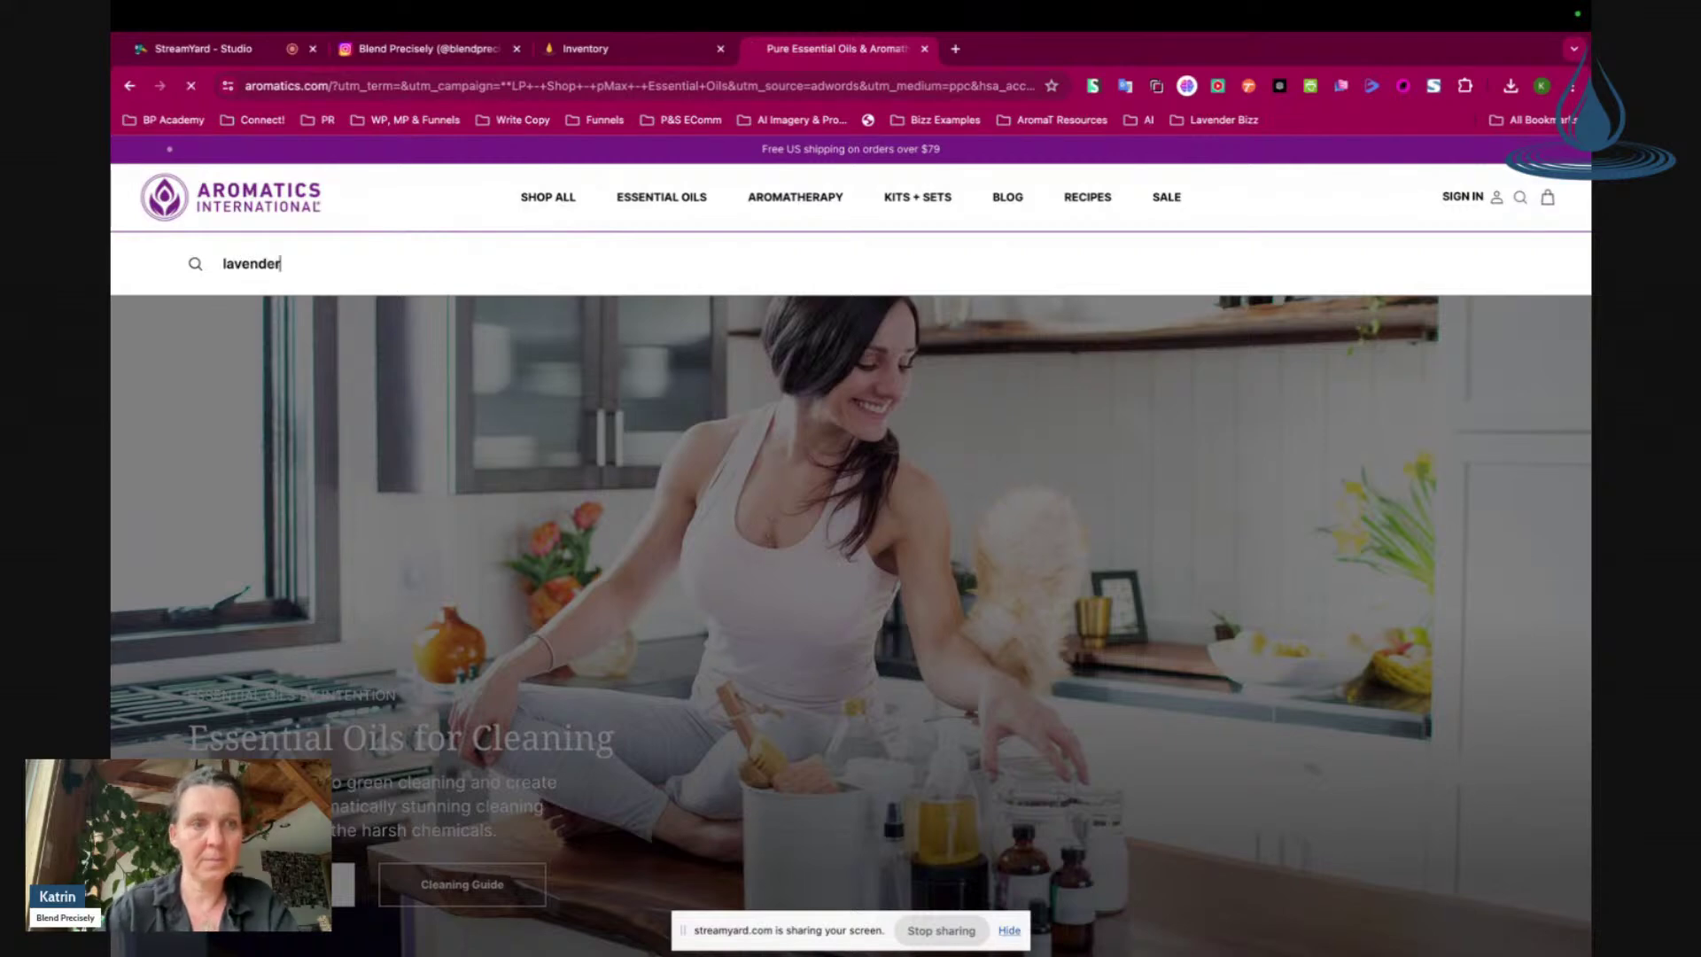
pyautogui.scroll(-4, 493, 632)
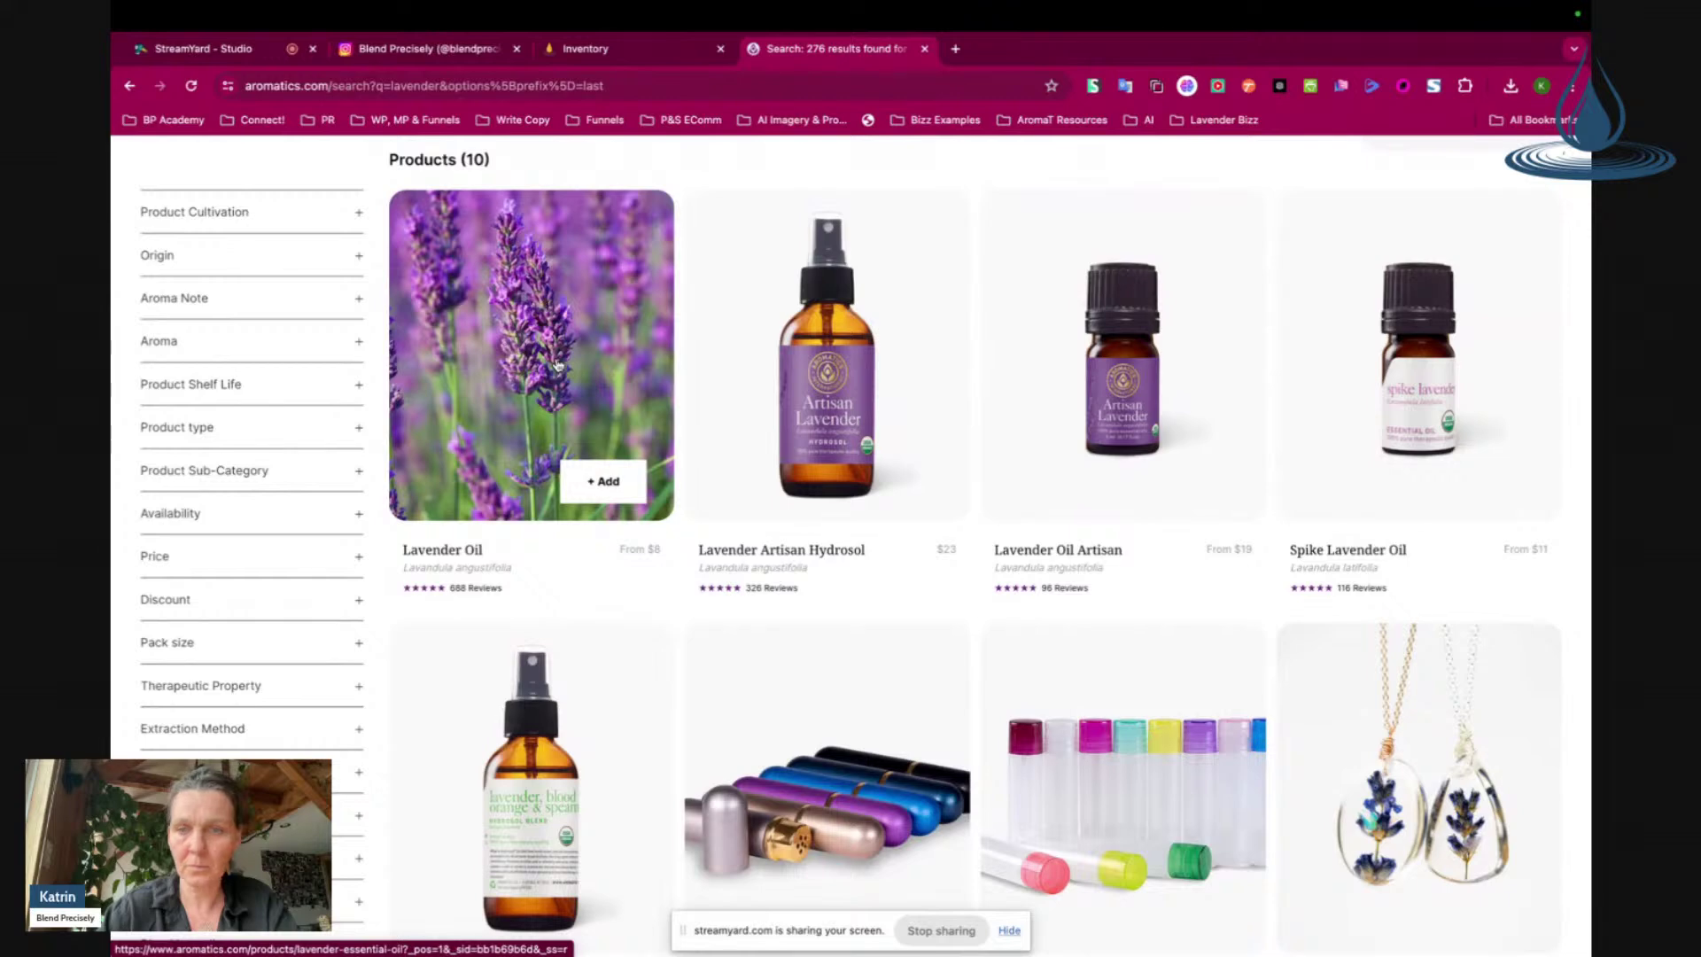
# Step: Check the existing Aromatics lavender entry in the inventory, then open the shop's Lavender Oil product and choose the 15ml size
pyautogui.click(593, 53)
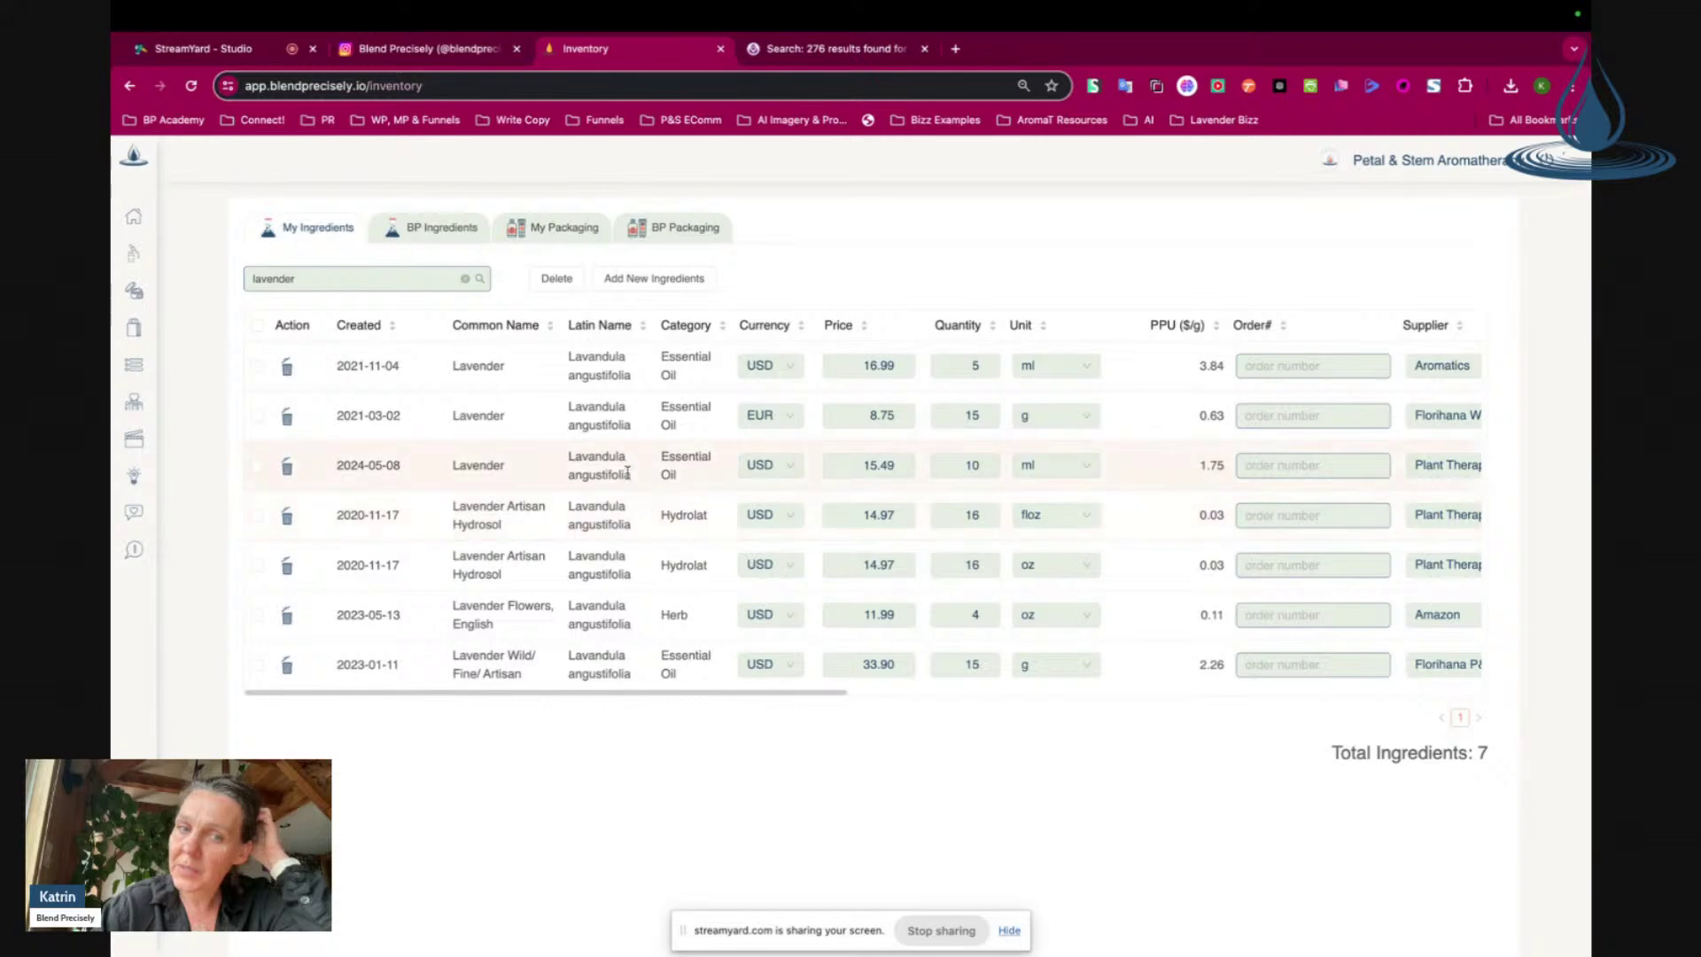
pyautogui.click(811, 51)
pyautogui.click(554, 410)
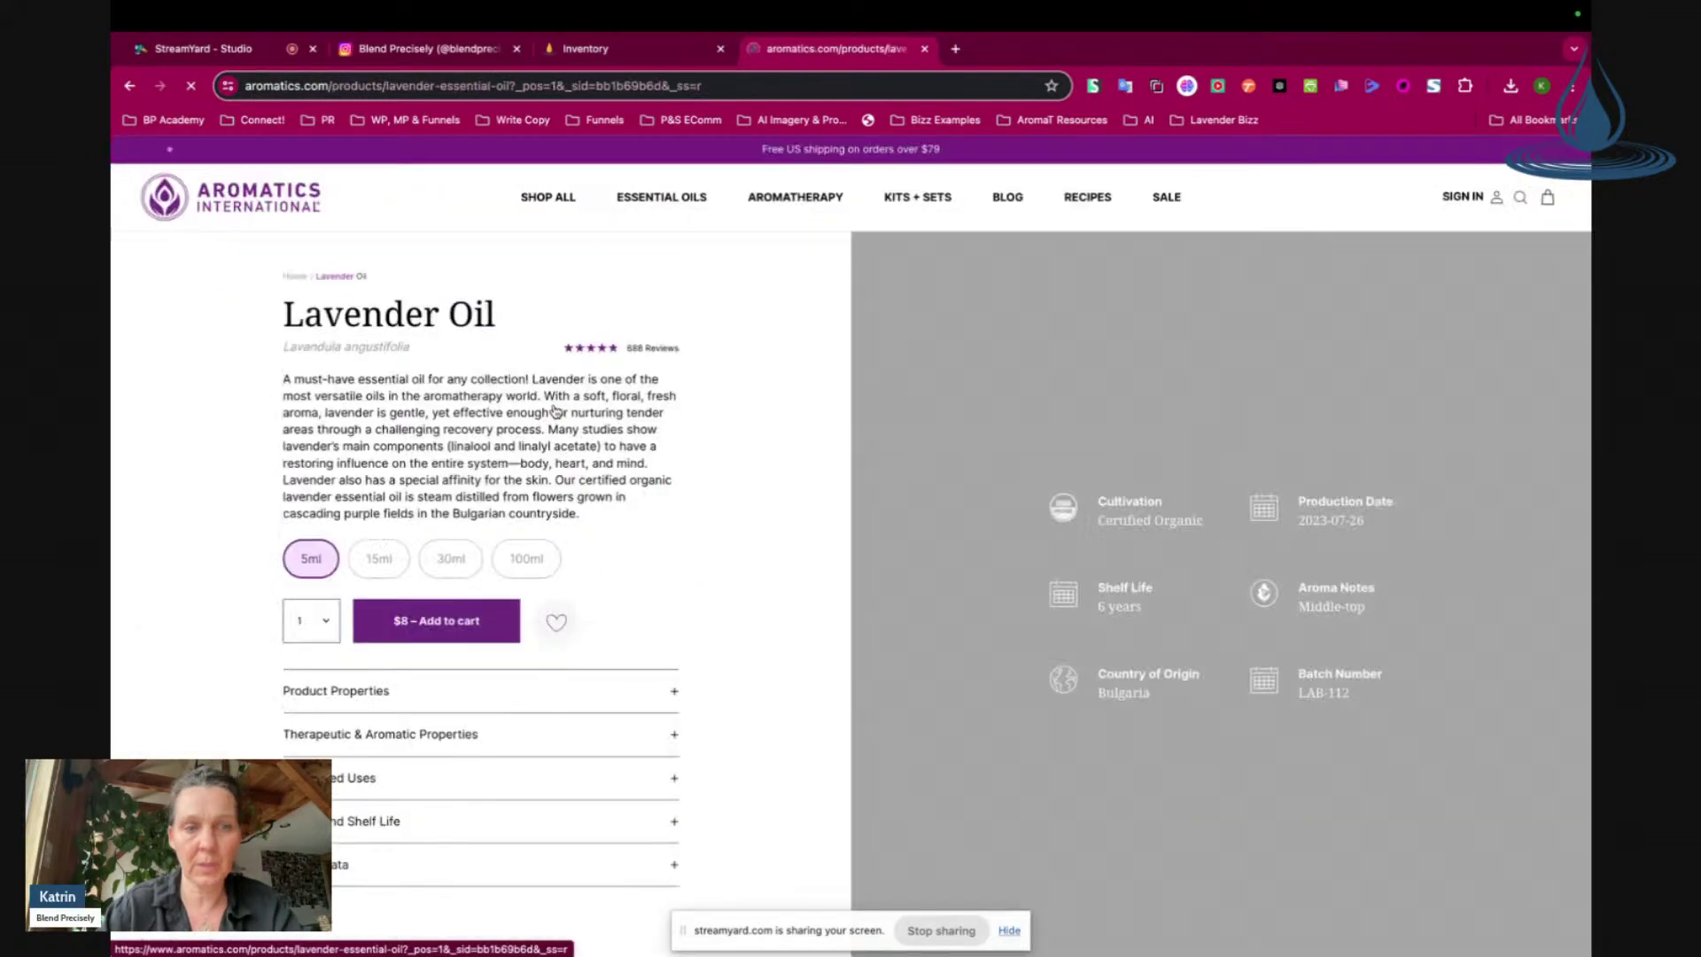
pyautogui.scroll(-1, 550, 547)
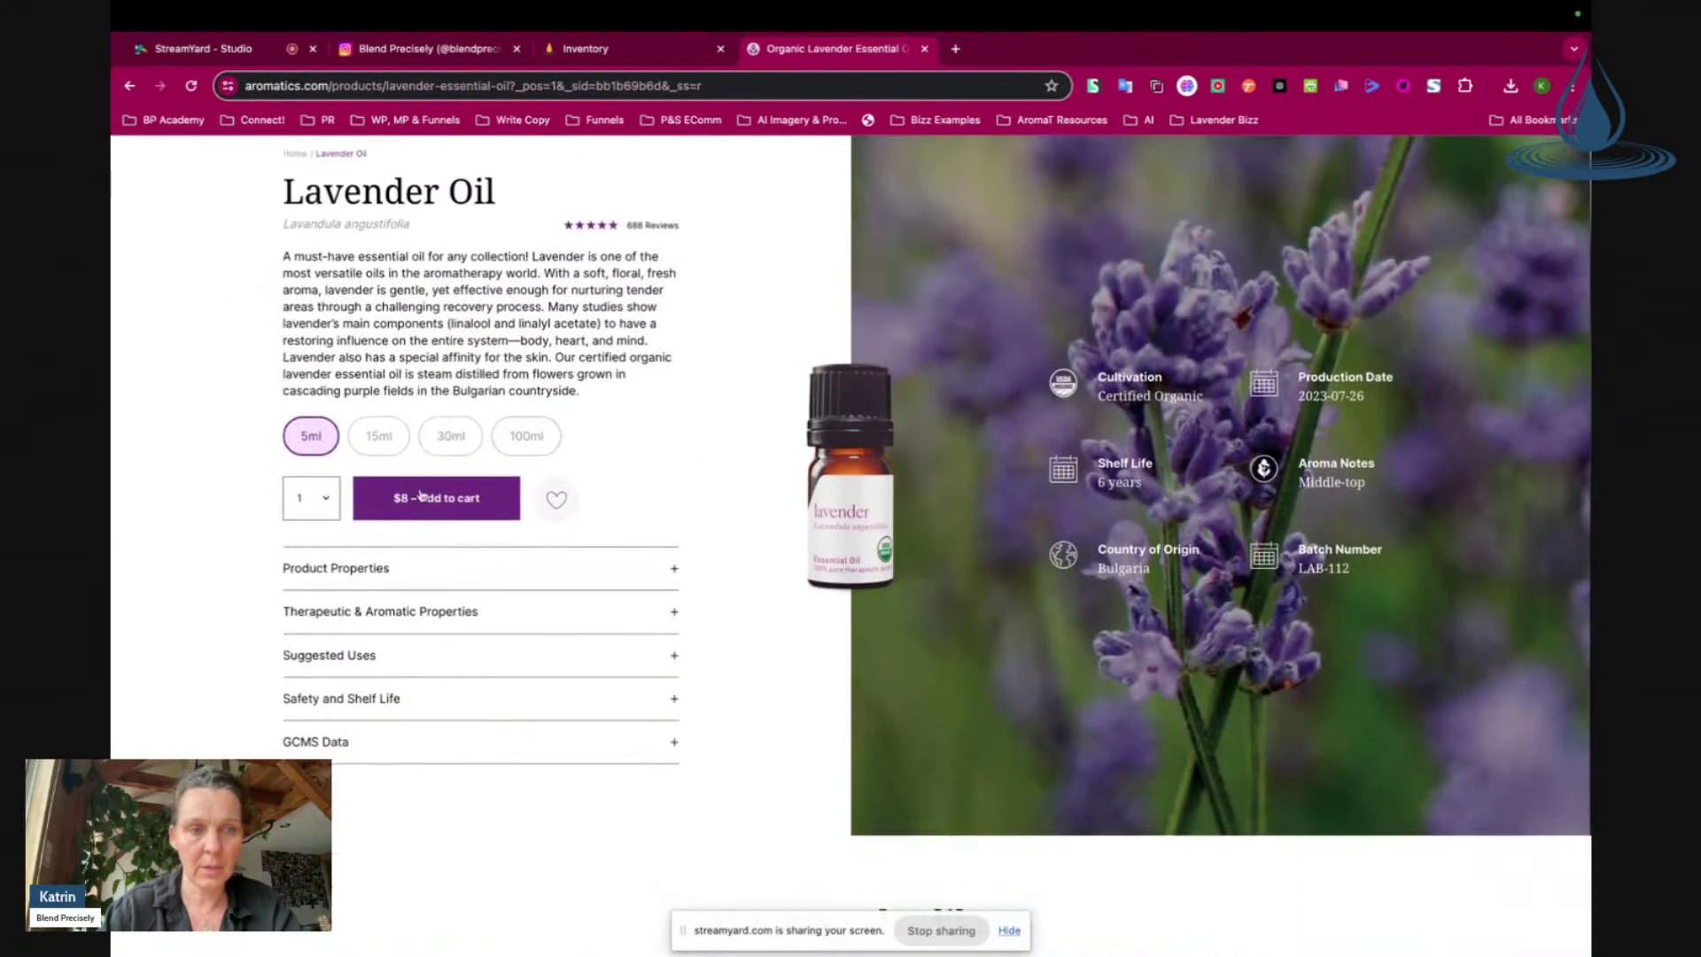
pyautogui.click(379, 436)
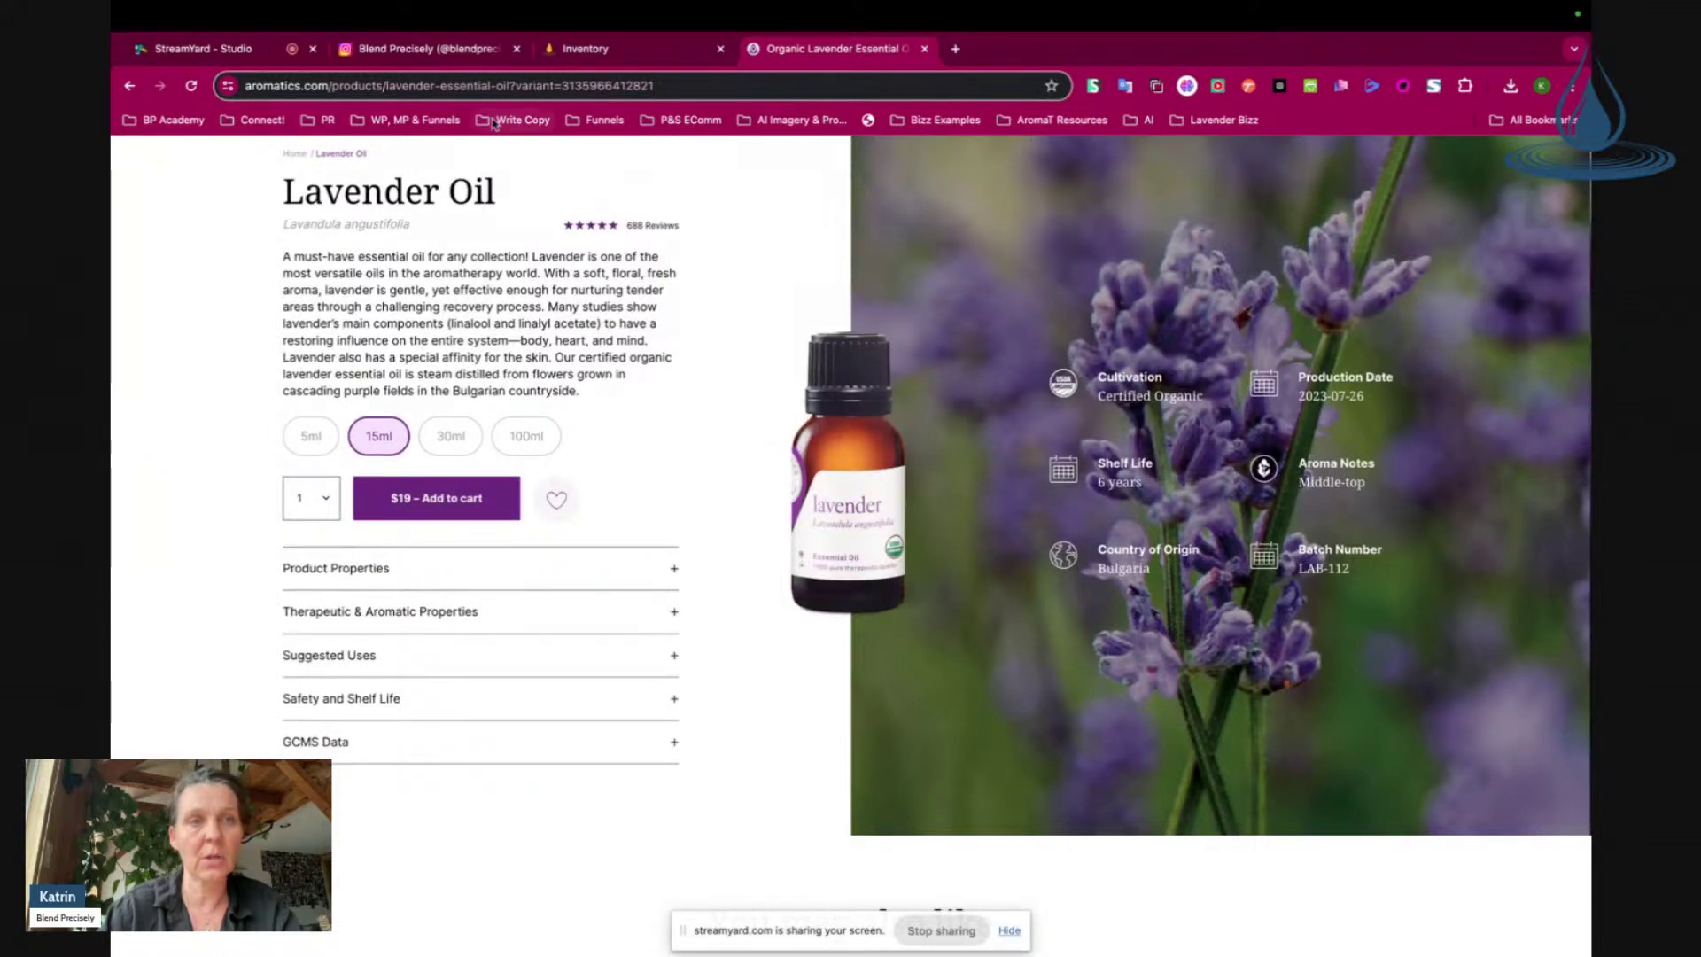
# Step: Return to the Blend Precisely inventory and set the Aromatics lavender entry's quantity to 15 and price to 19
pyautogui.click(642, 53)
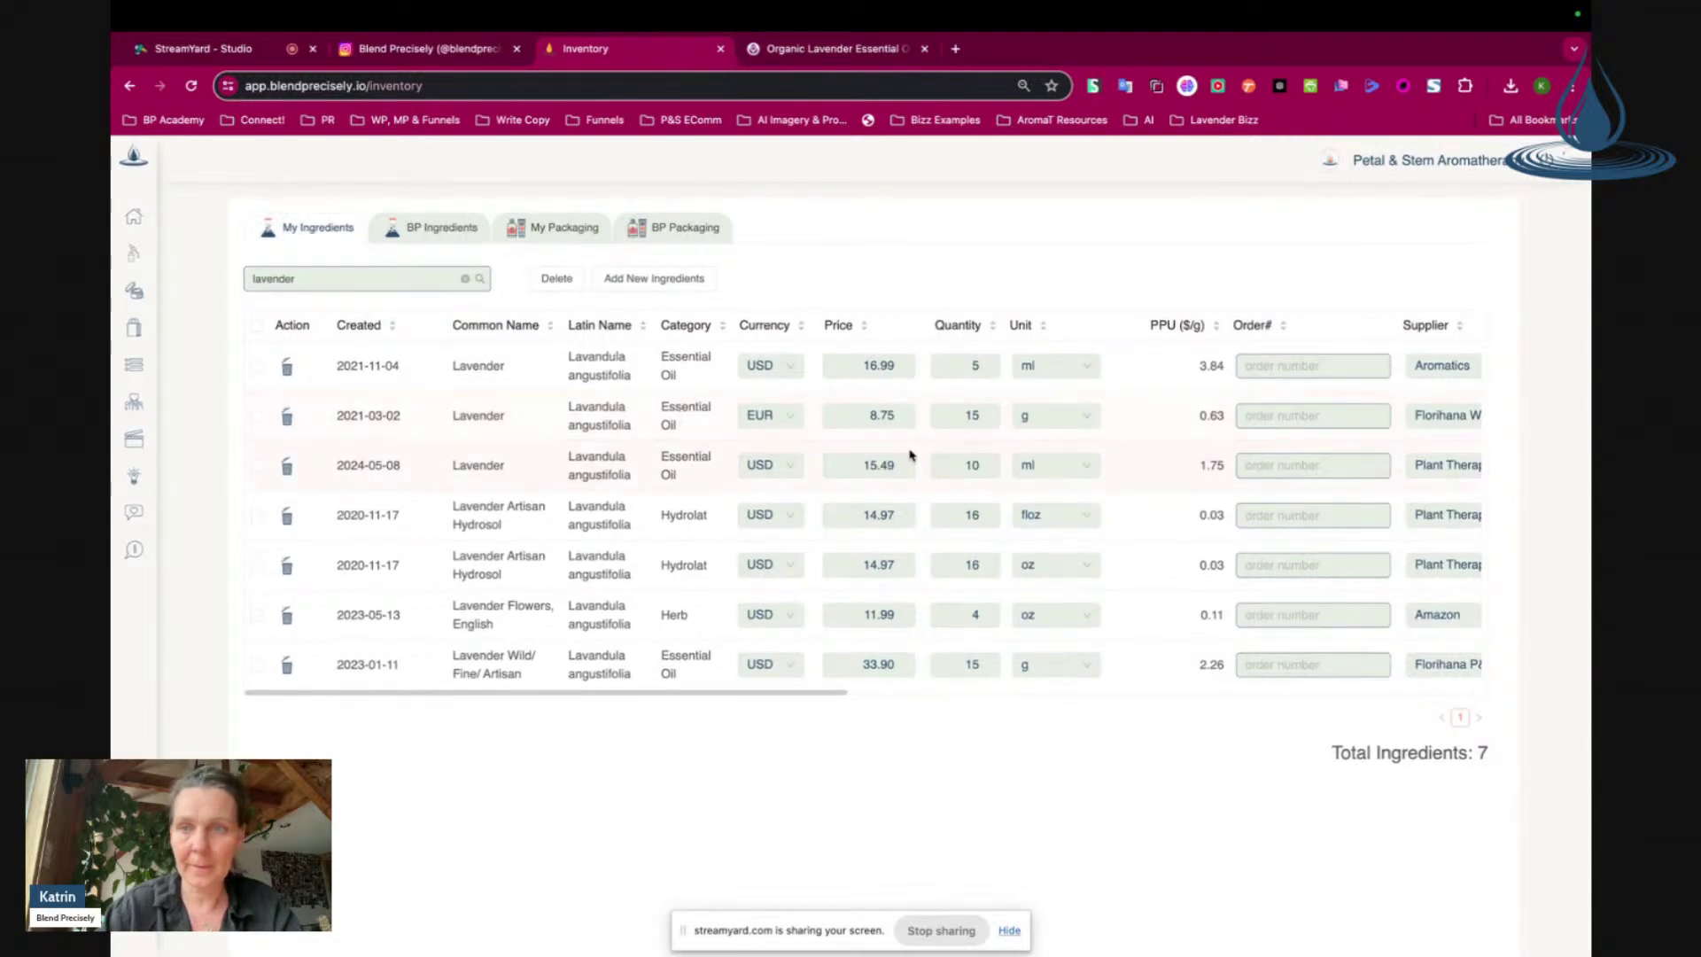
pyautogui.click(963, 370)
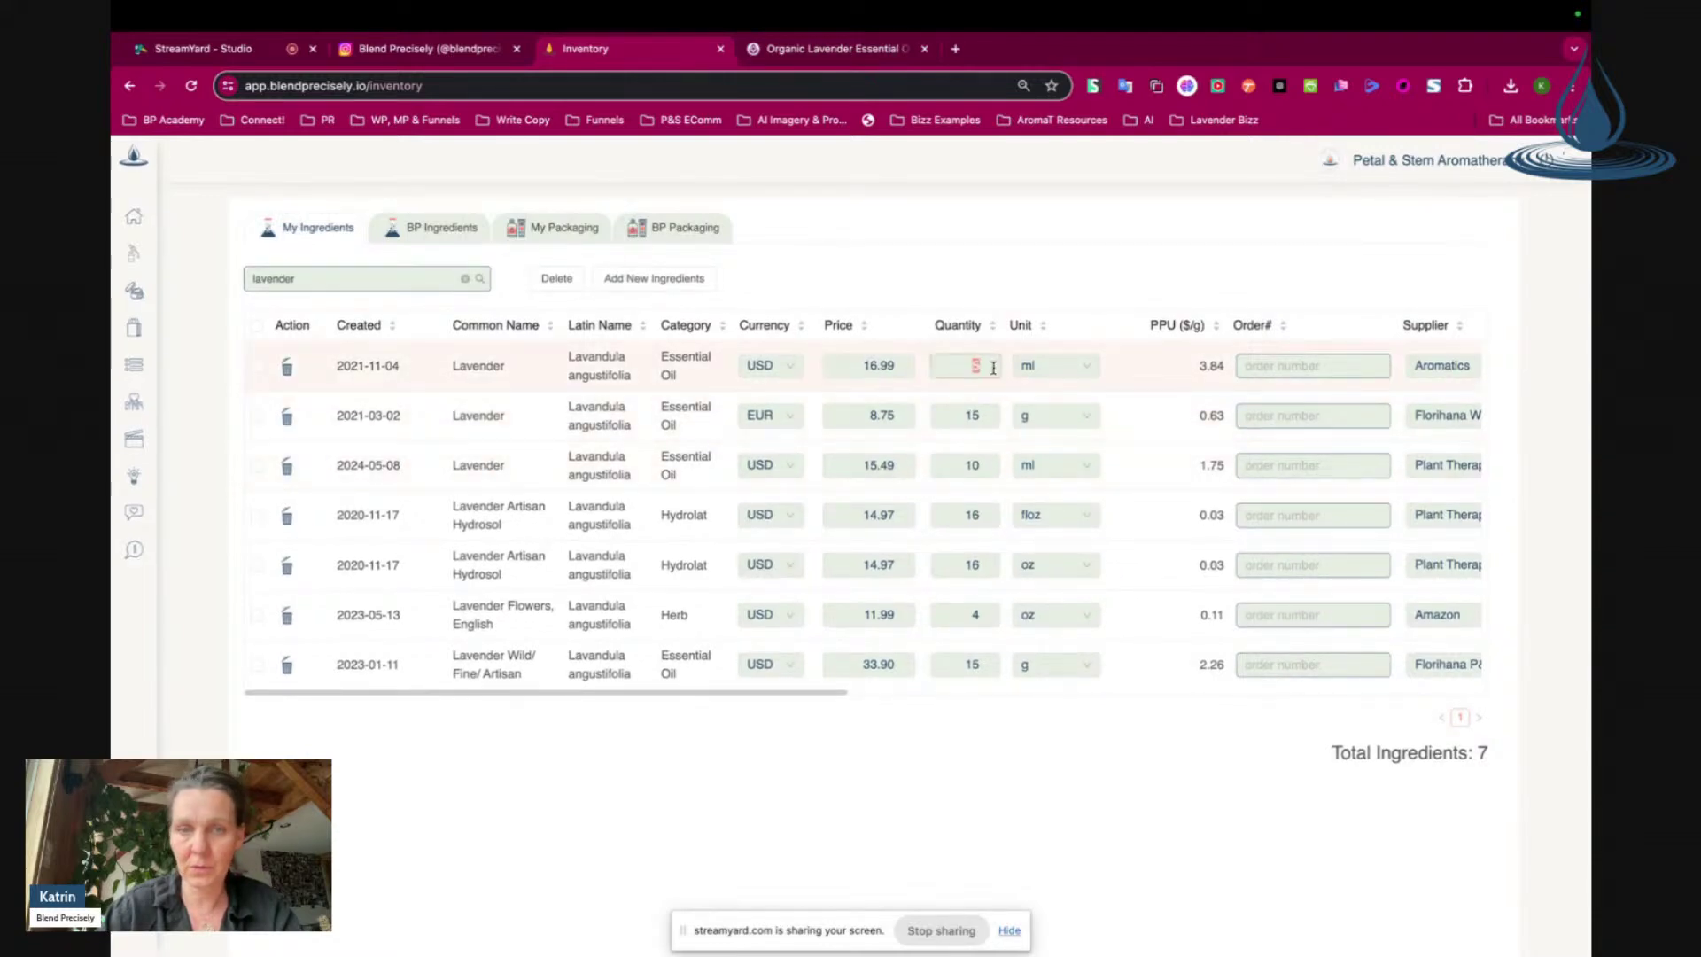
pyautogui.write('1')
pyautogui.doubleClick(877, 365)
pyautogui.write('19')
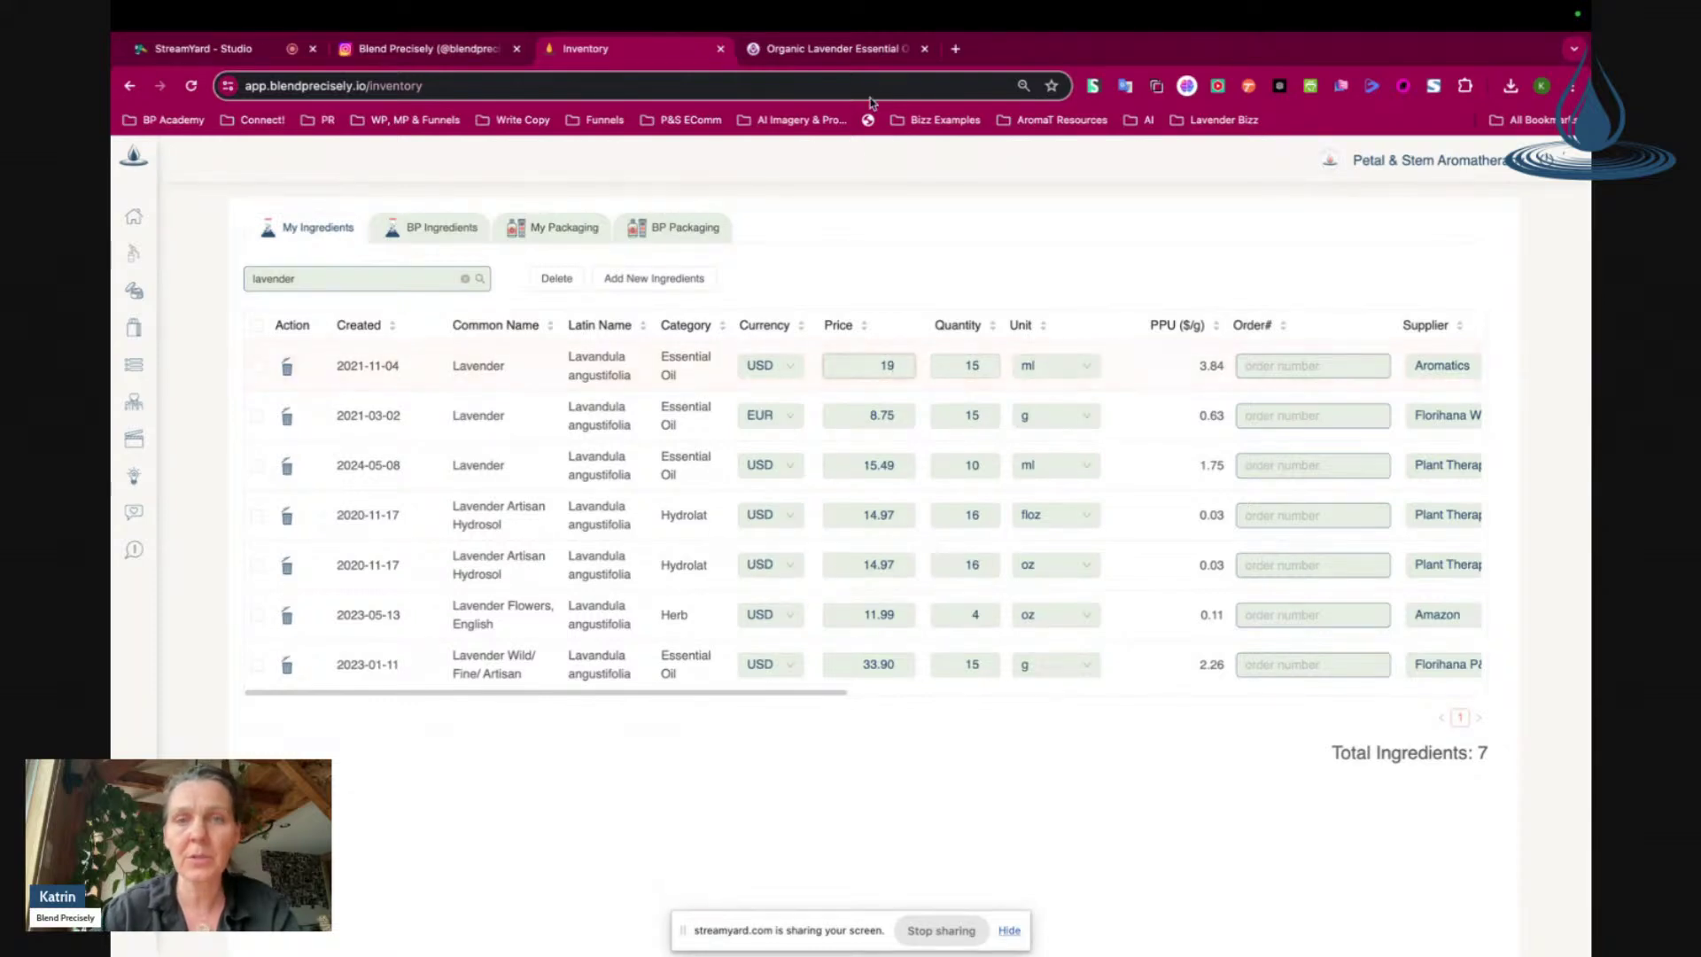
# Step: Add the 15ml Lavender Oil to the Aromatics cart to verify its price, and return to the entry's price in the inventory
pyautogui.click(842, 51)
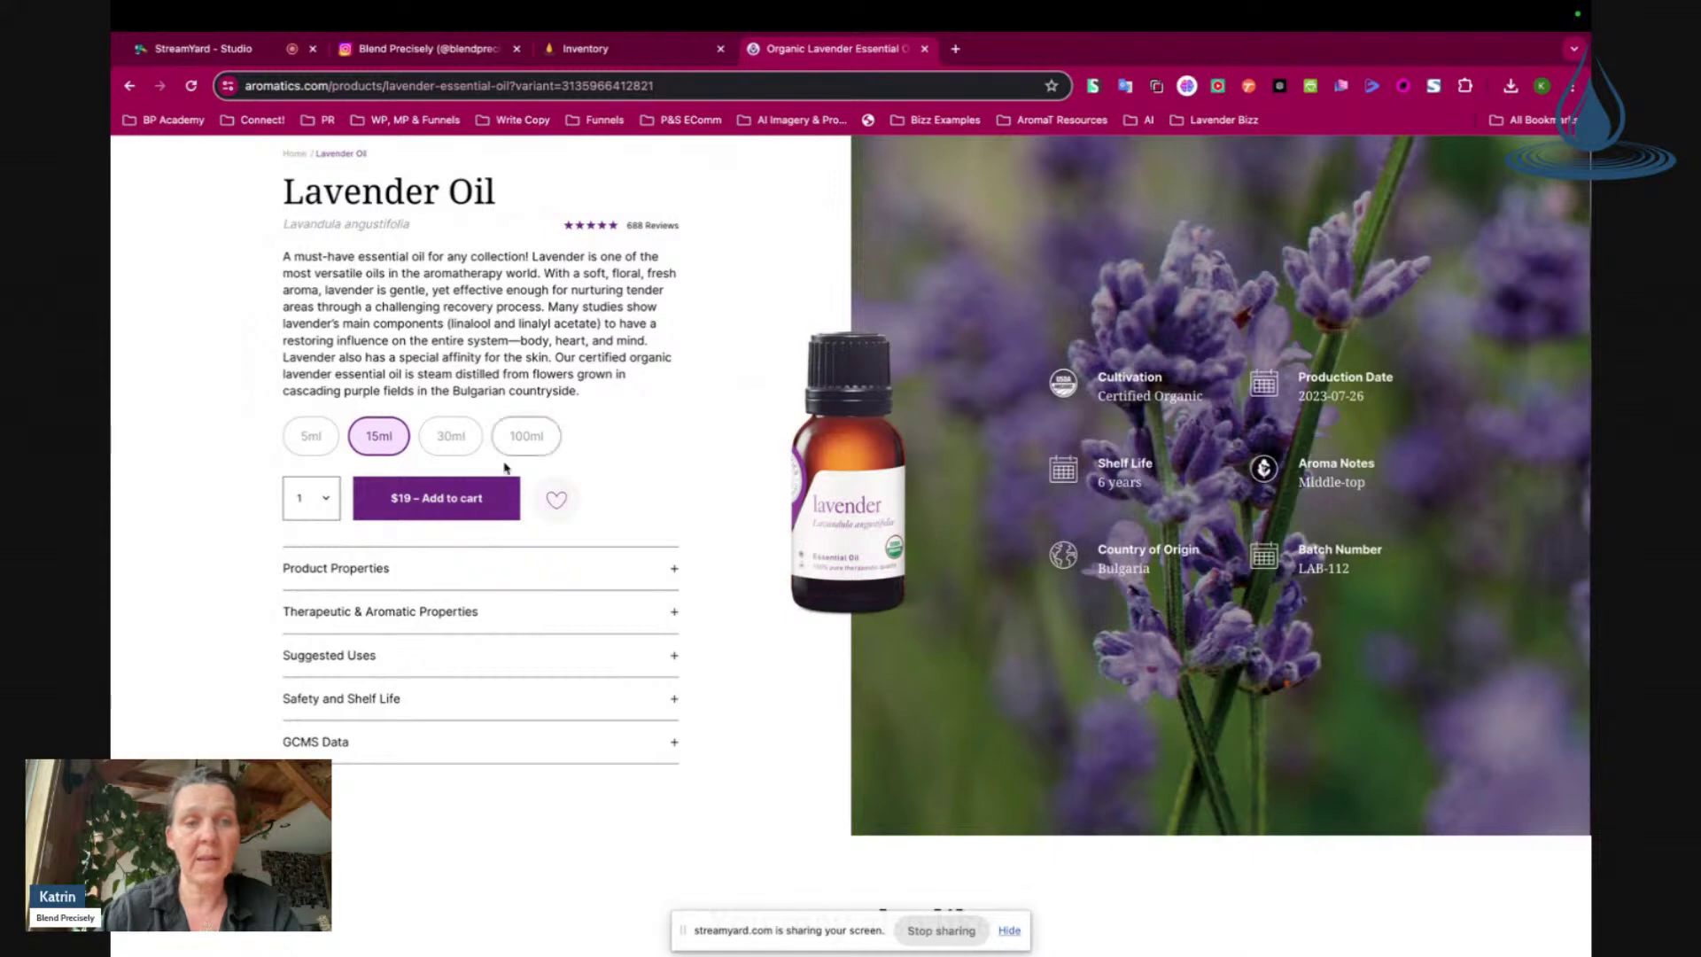
pyautogui.click(443, 499)
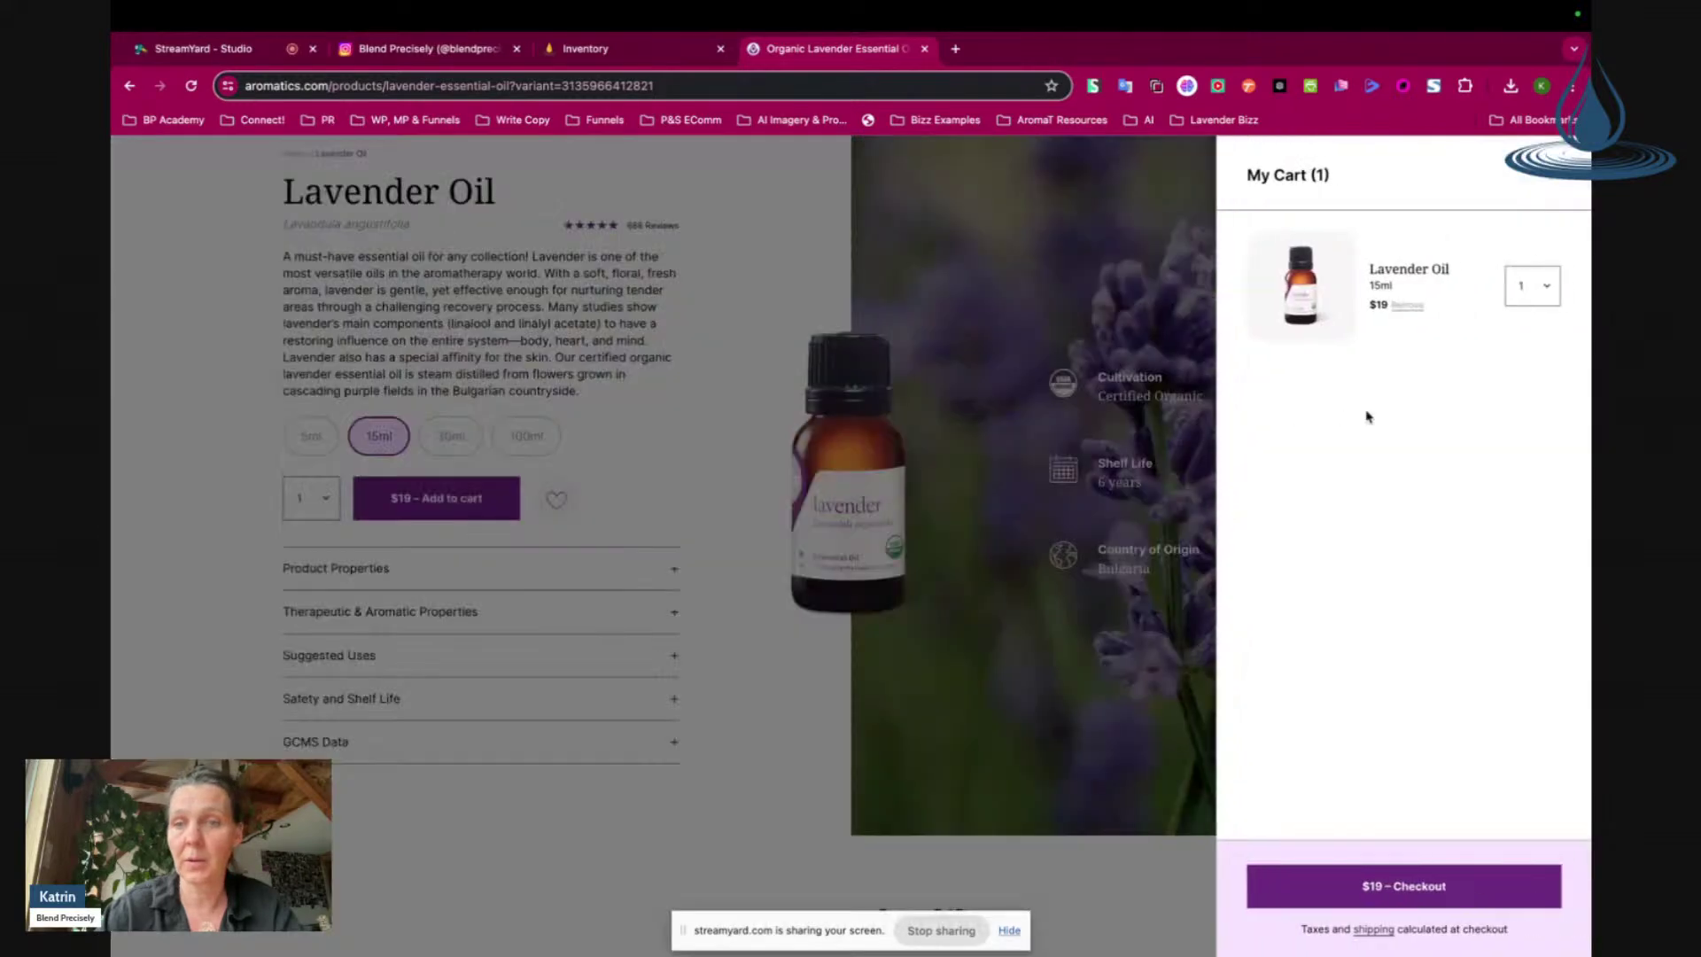
pyautogui.click(613, 52)
pyautogui.click(872, 365)
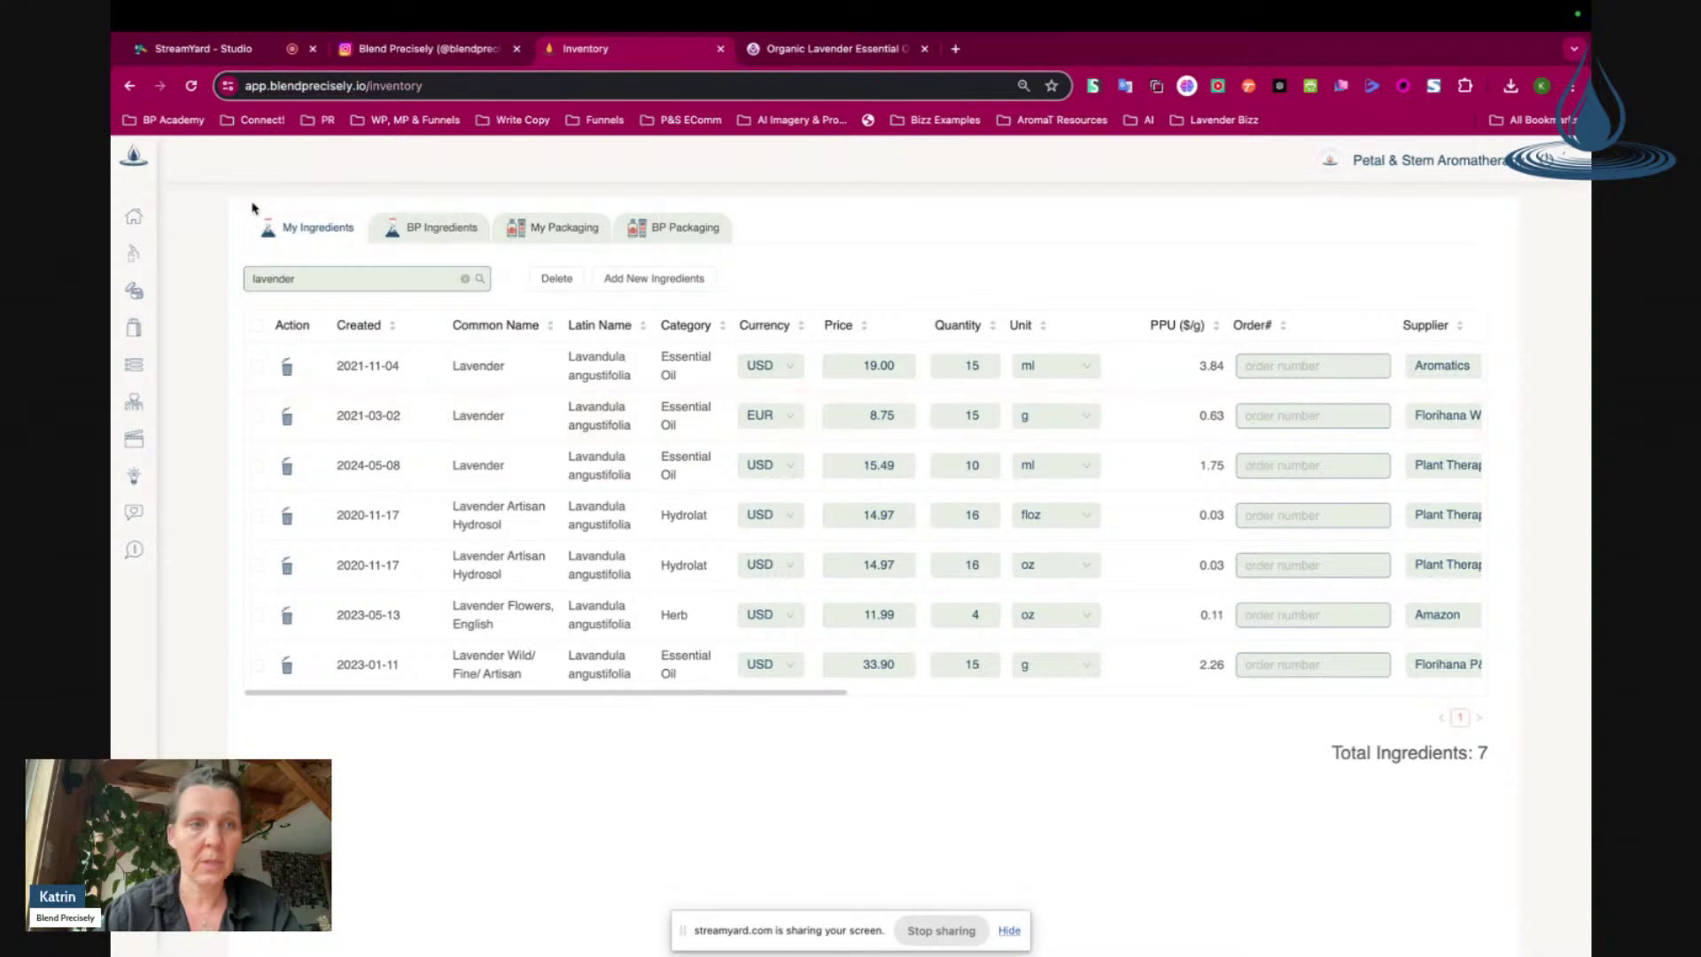
# Step: Reload the inventory to recalculate the prices per unit and filter the personal ingredients by "lavender"
pyautogui.press('super+r')
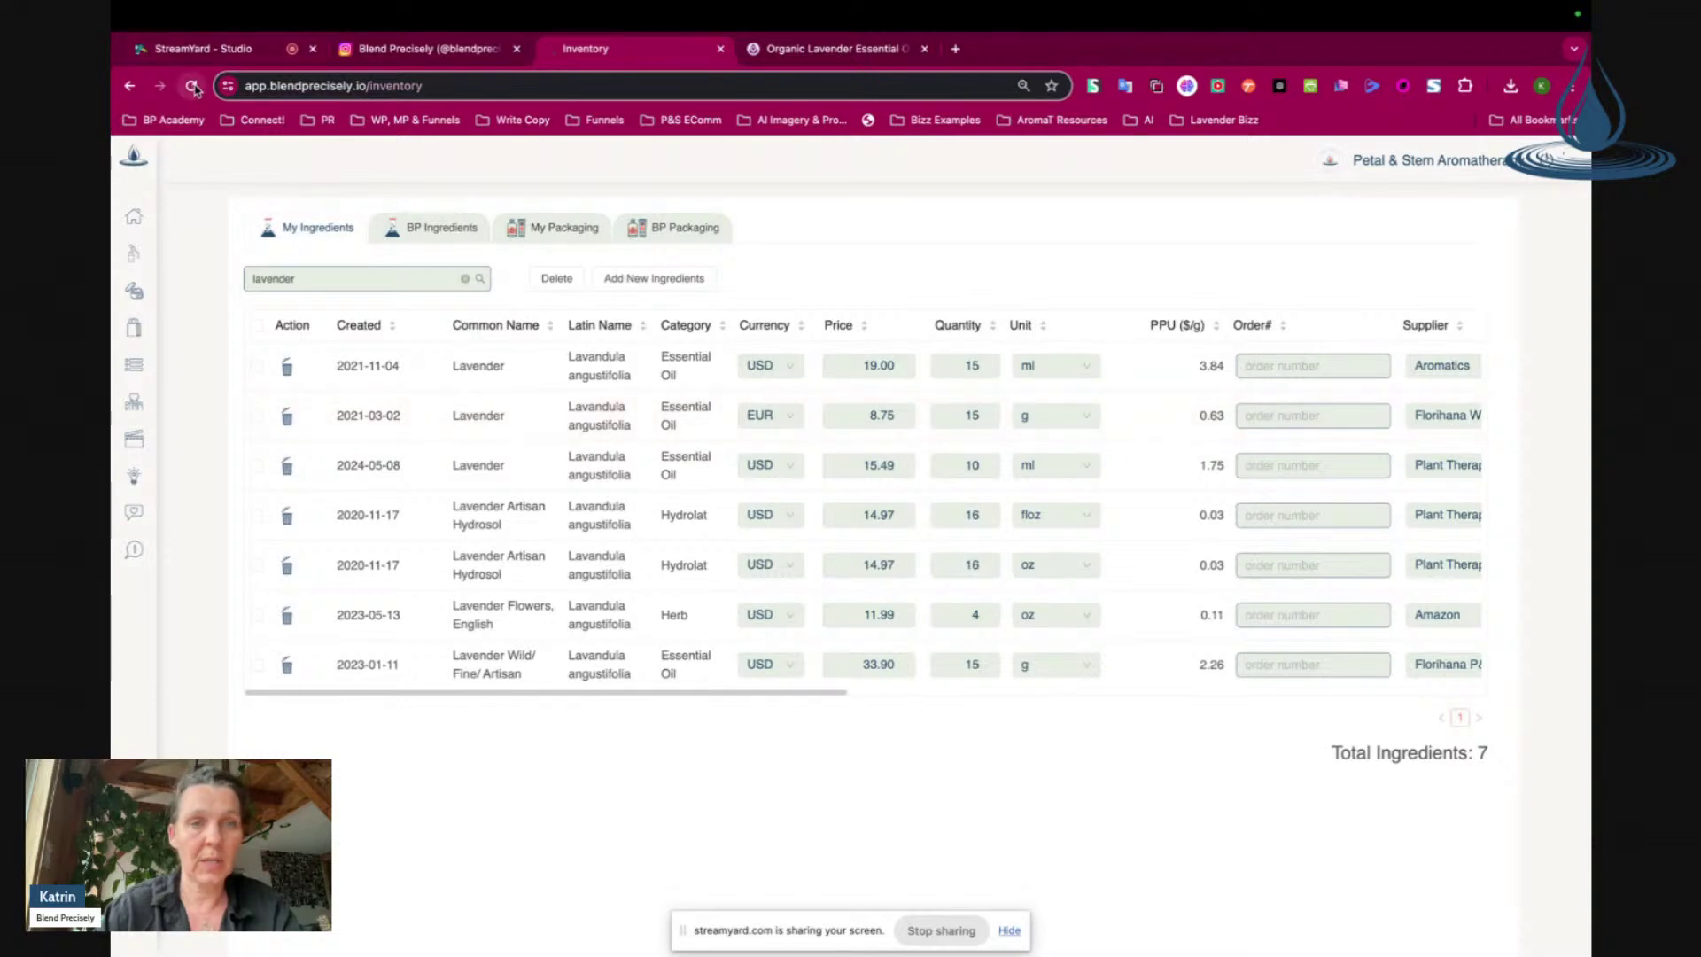
pyautogui.click(334, 274)
pyautogui.write('alvender')
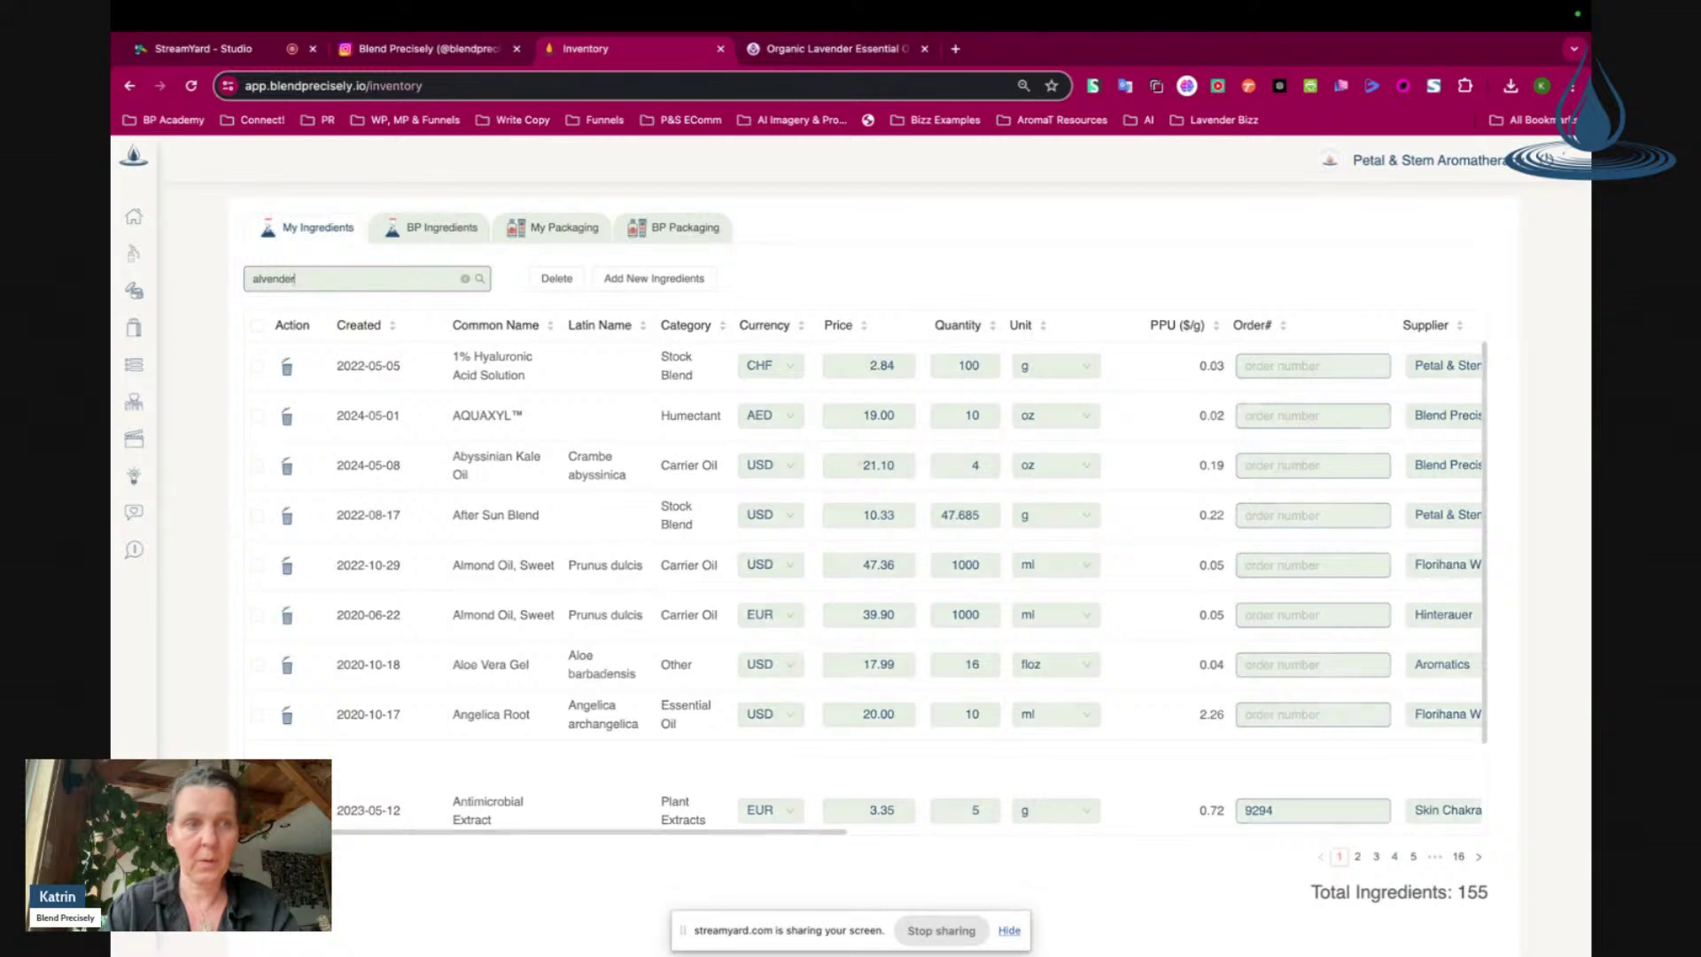
pyautogui.moveTo(342, 278); pyautogui.dragTo(153, 271)
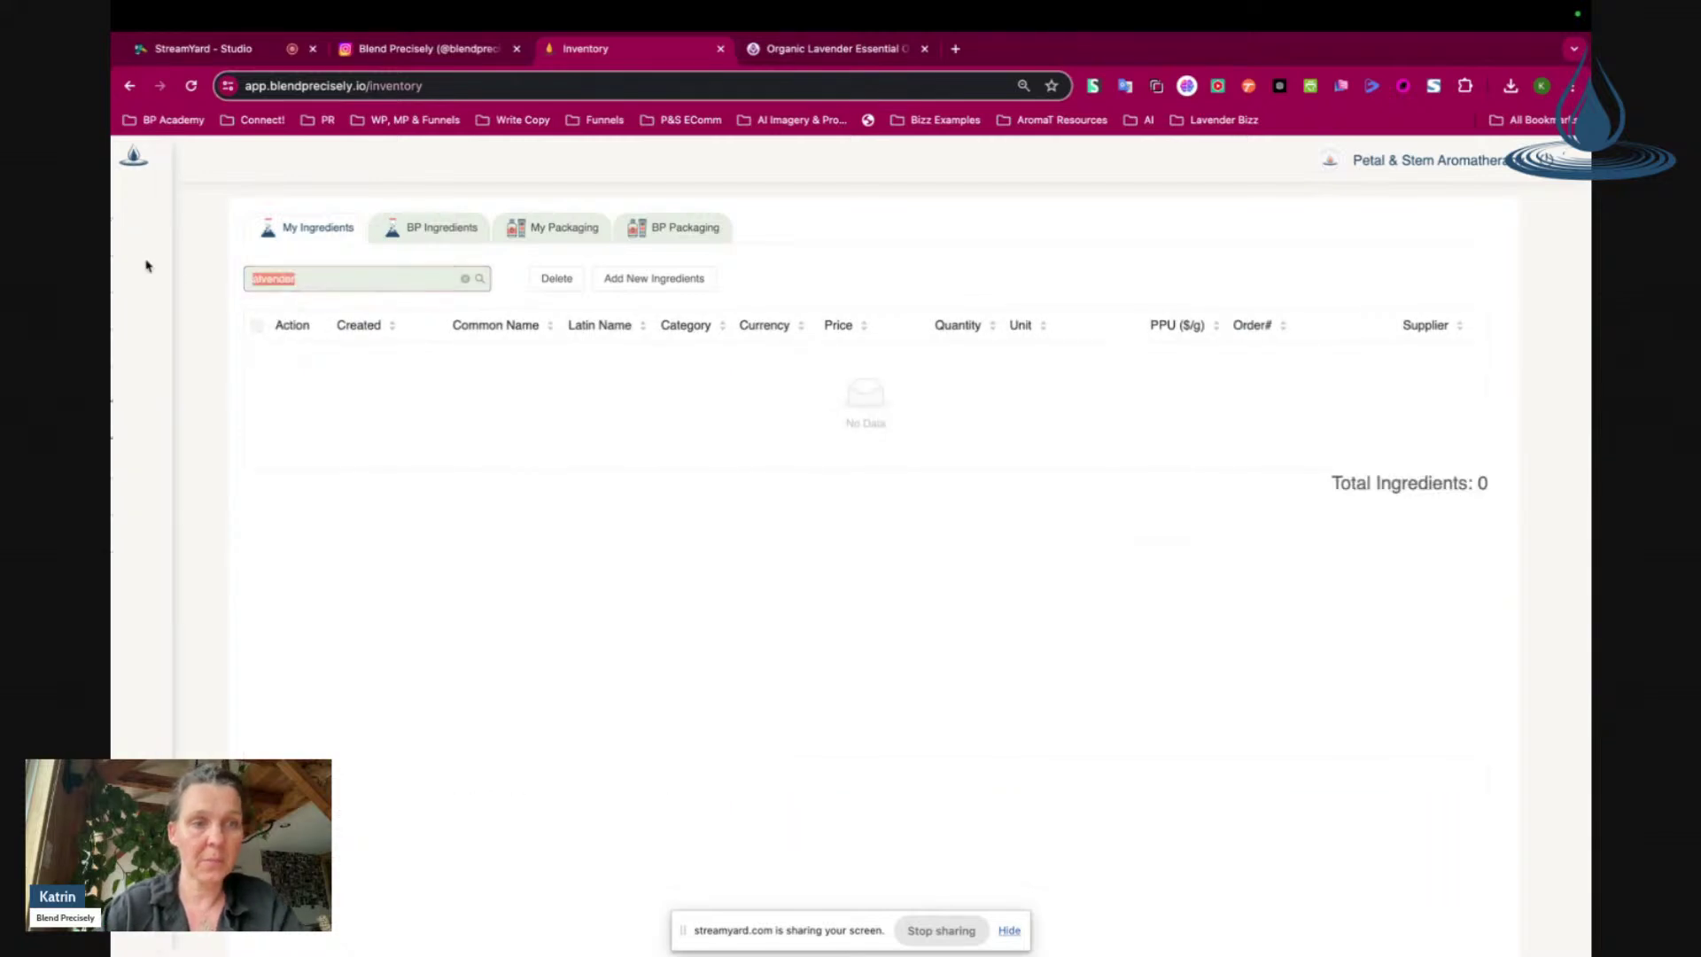
pyautogui.press('BackSpace')
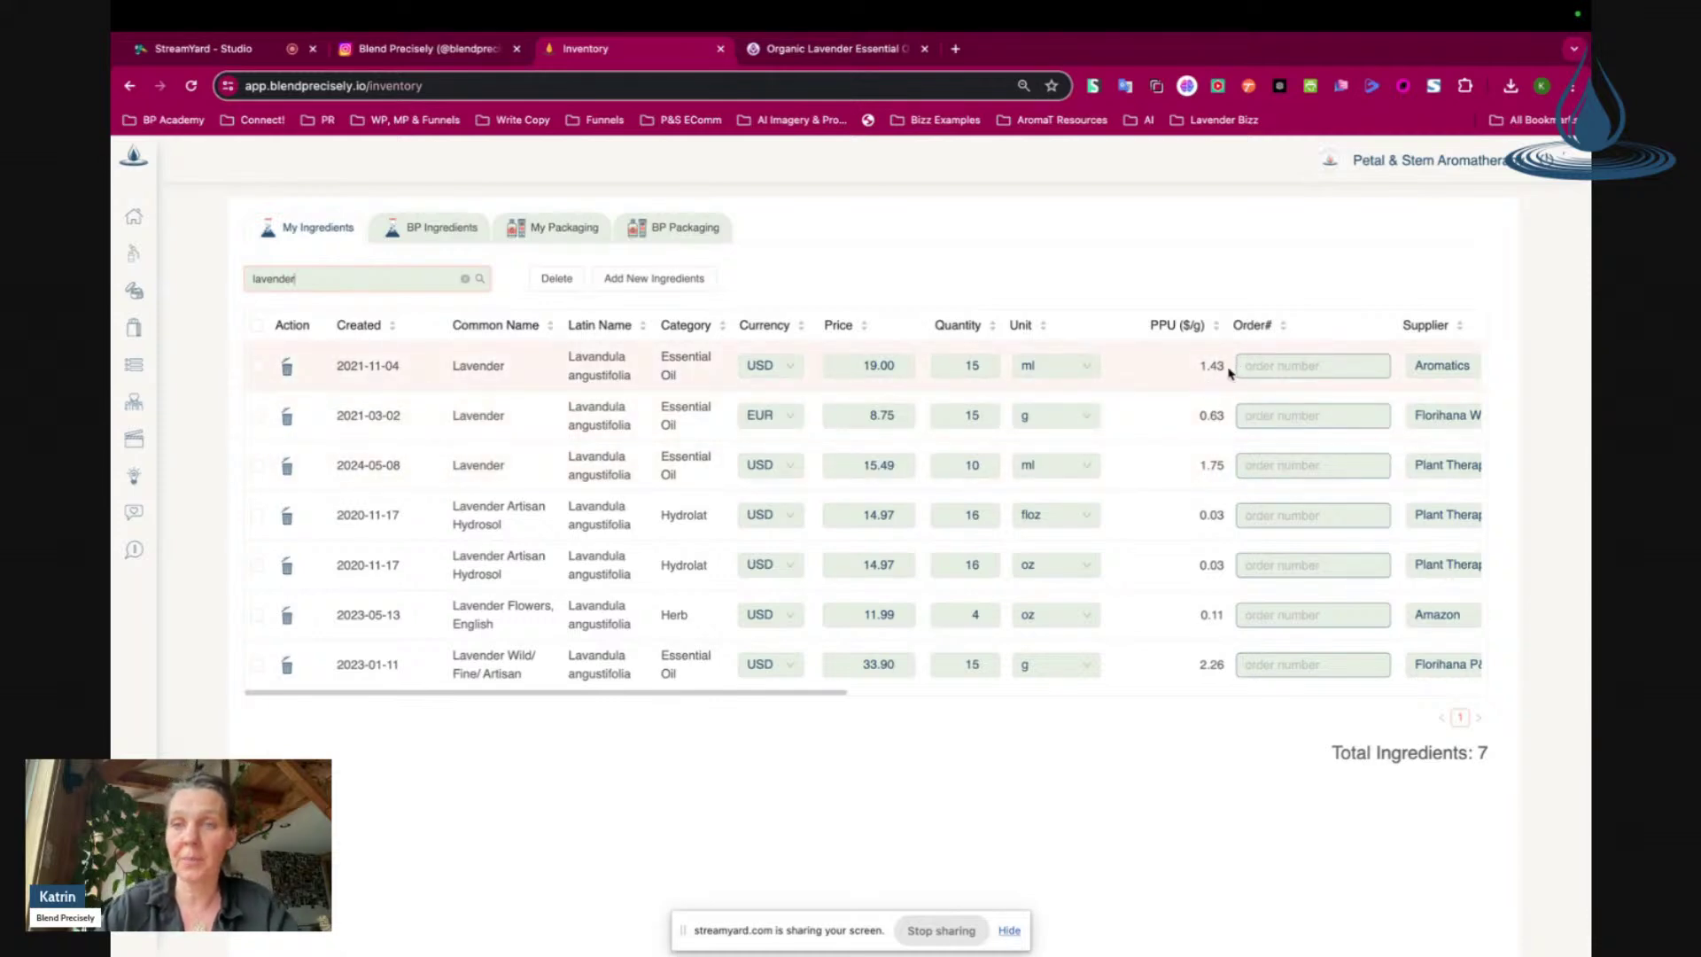
# Step: Examine the Aromatics lavender entry's recalculated price per unit against its new quantity and the other lavender entries
pyautogui.moveTo(1226, 368); pyautogui.dragTo(1193, 369)
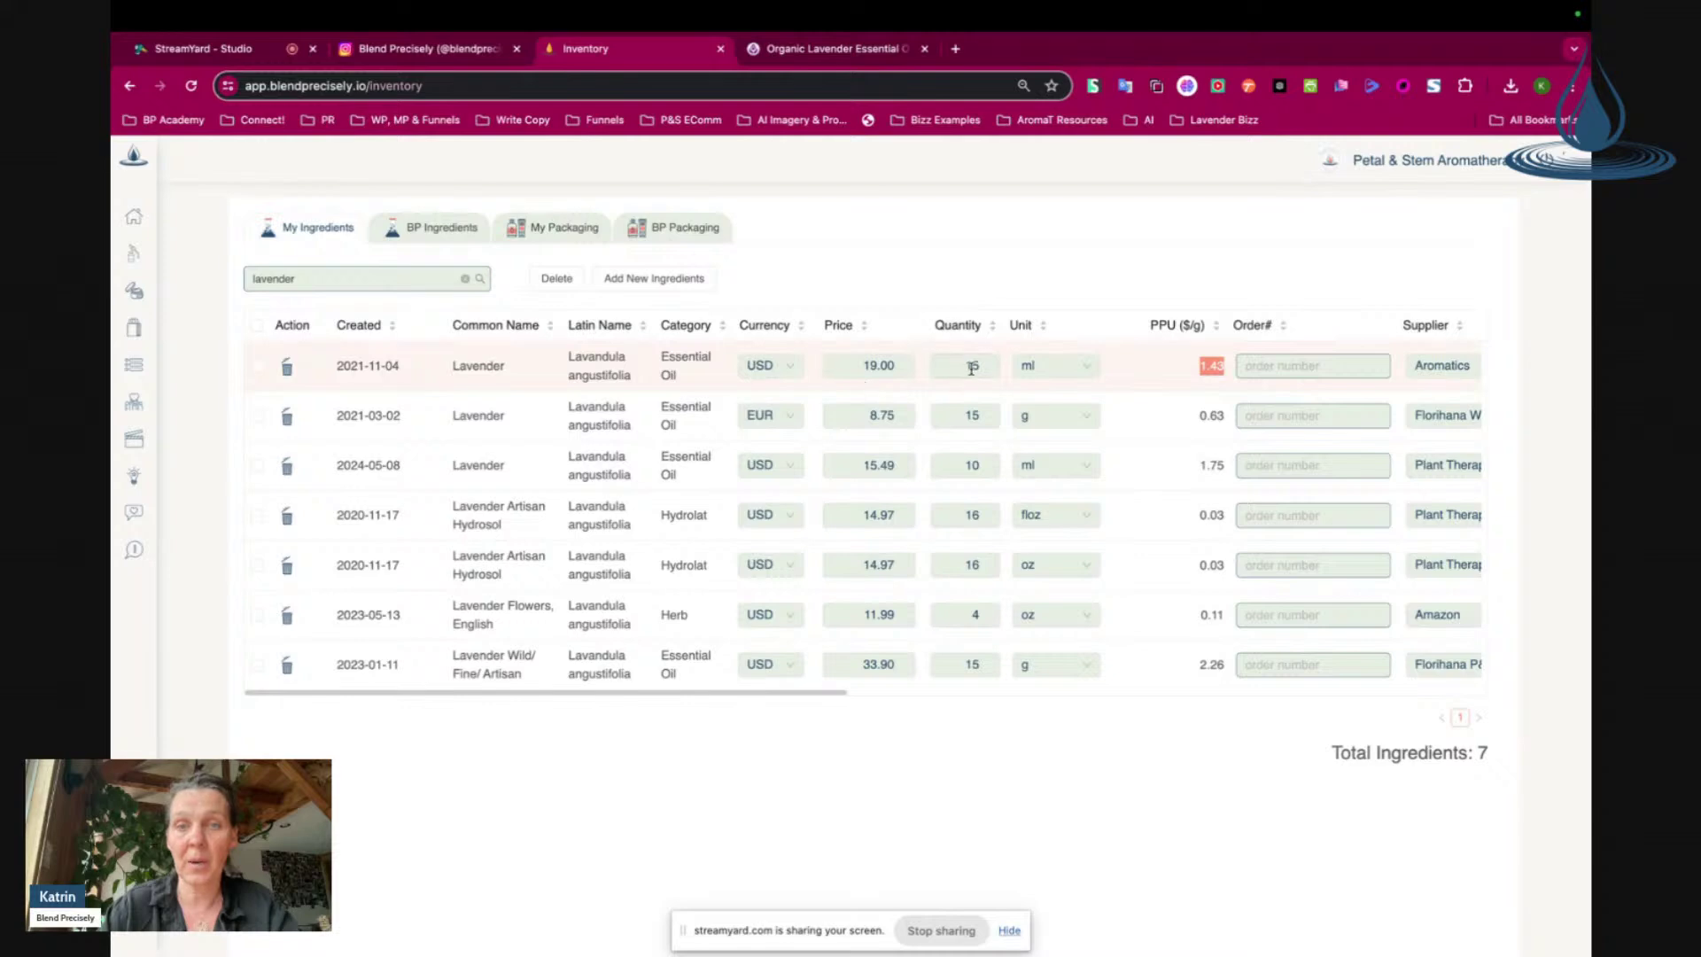
pyautogui.moveTo(962, 364); pyautogui.dragTo(990, 365)
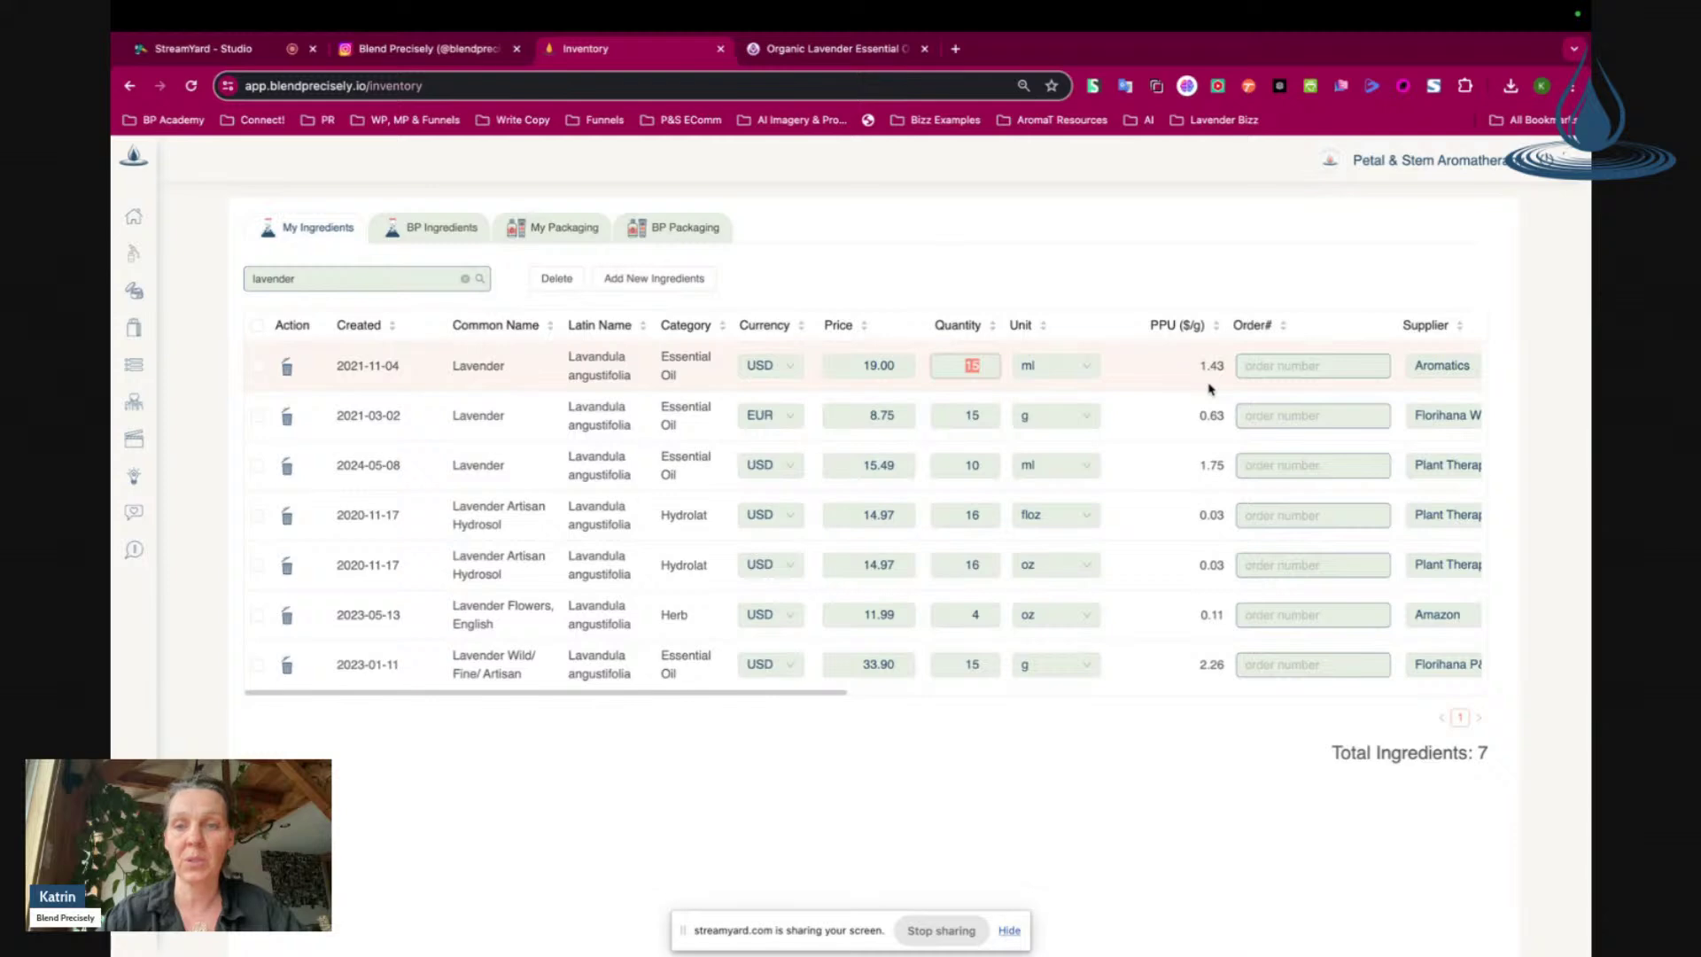
pyautogui.click(1145, 377)
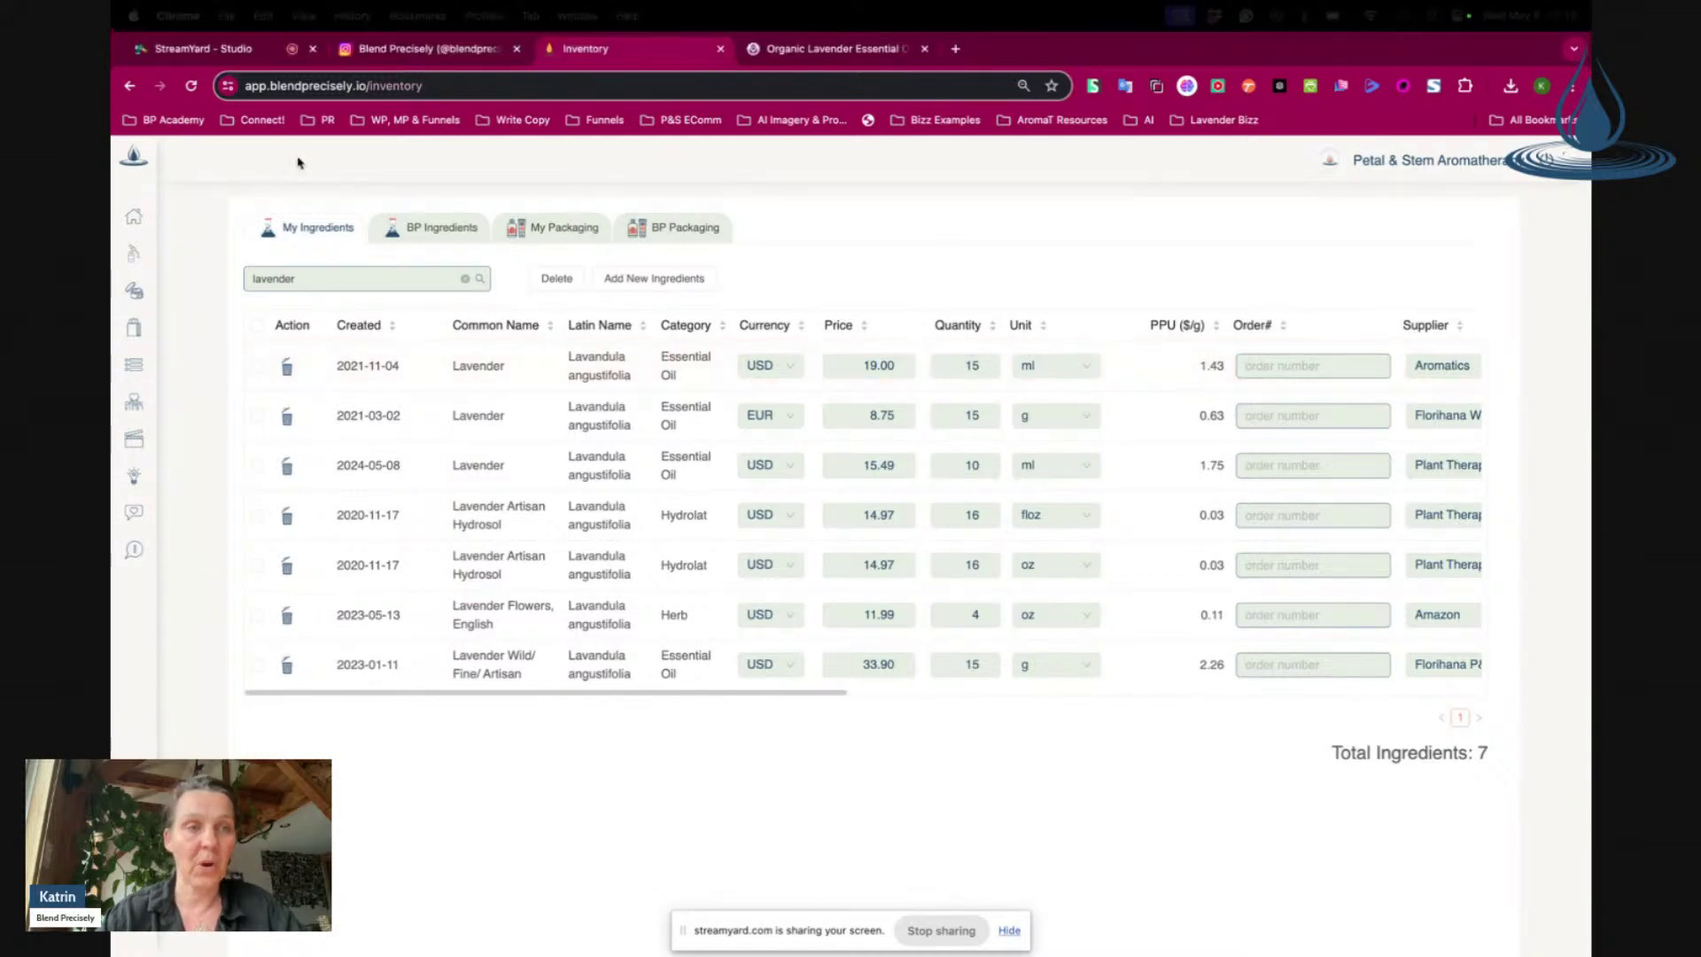
# Step: Switch to the StreamYard studio and stop sharing the screen
pyautogui.click(240, 53)
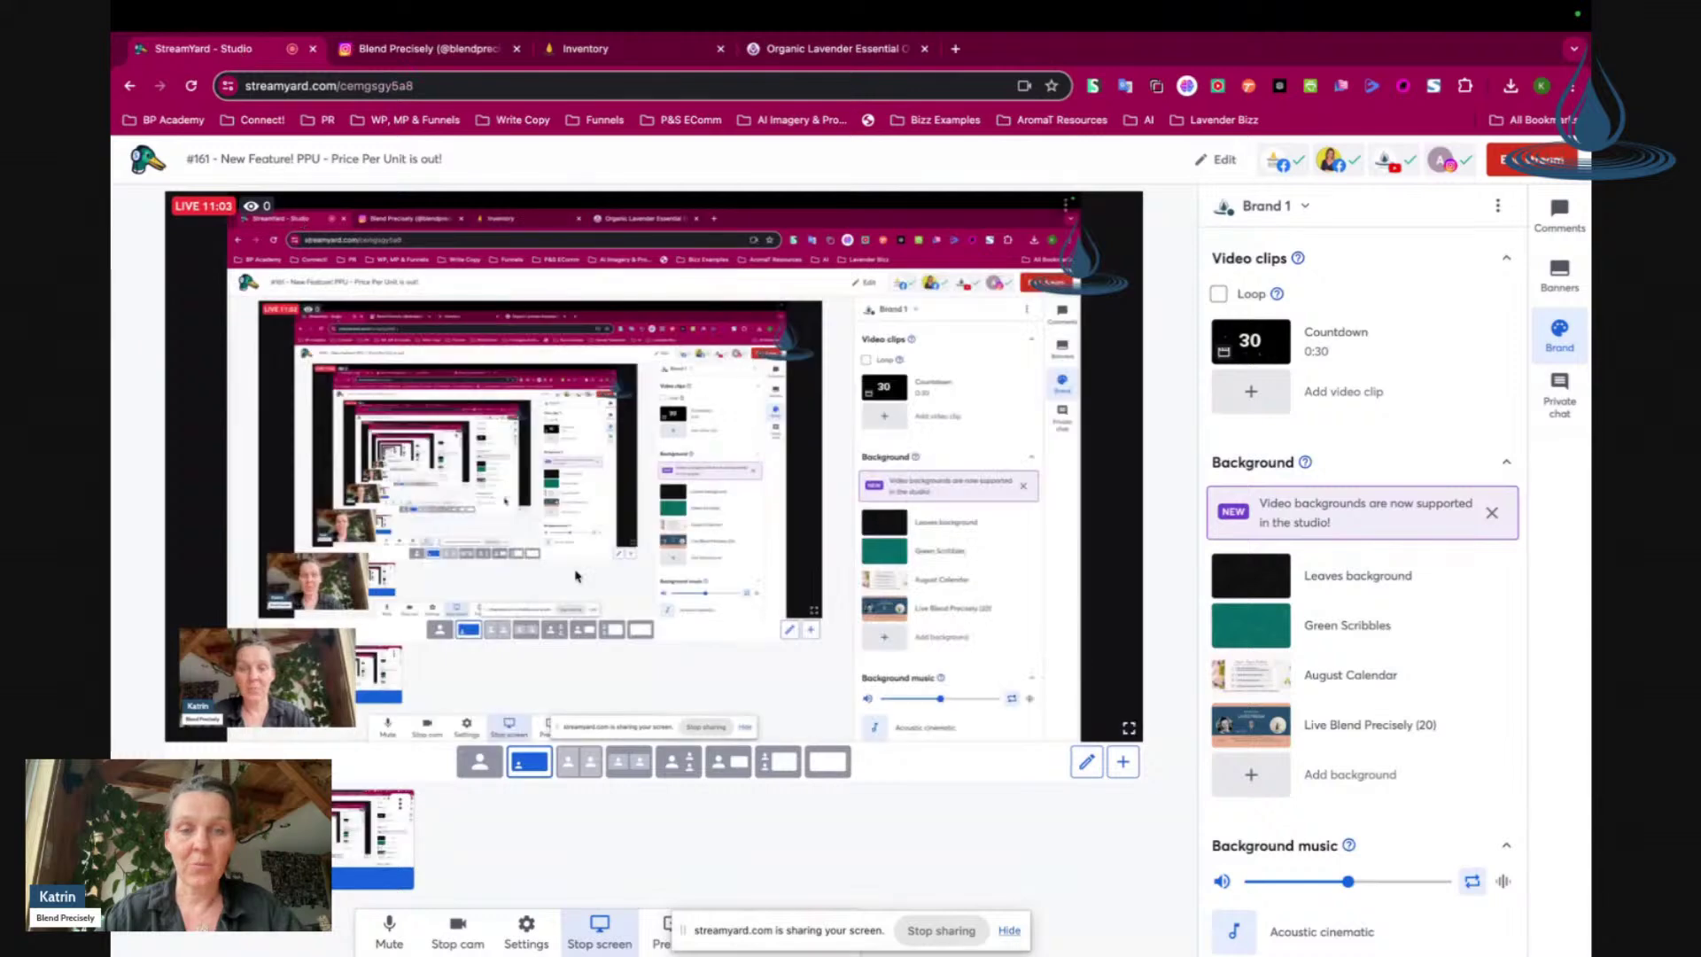
pyautogui.click(958, 930)
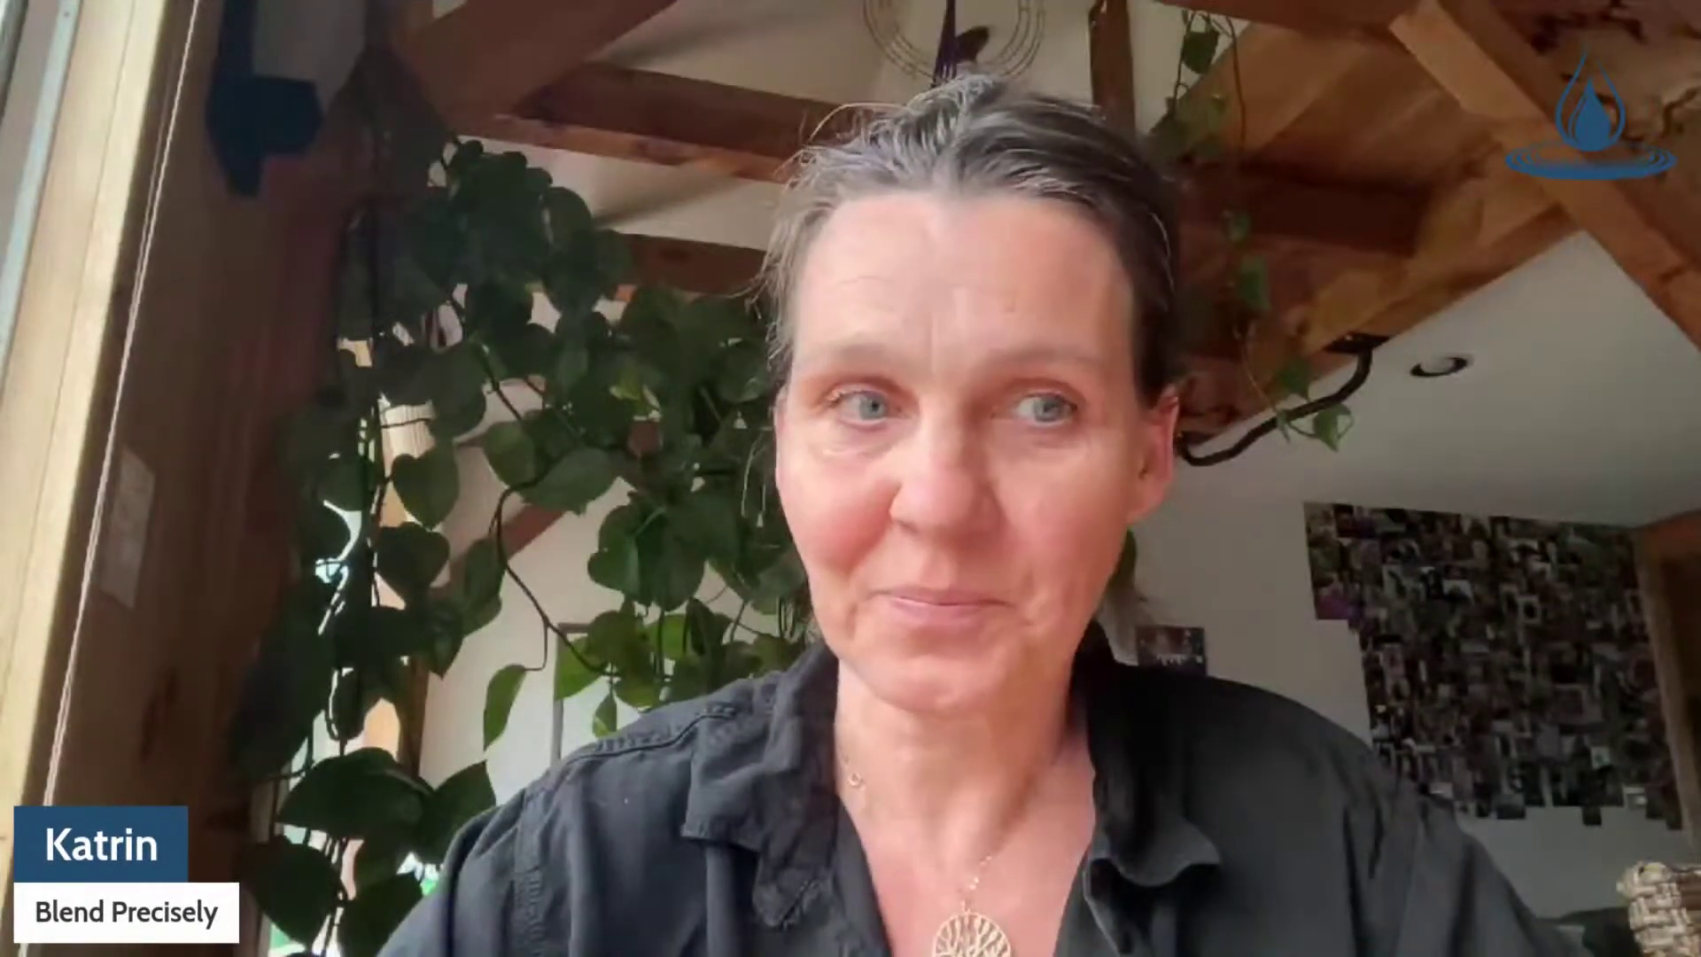